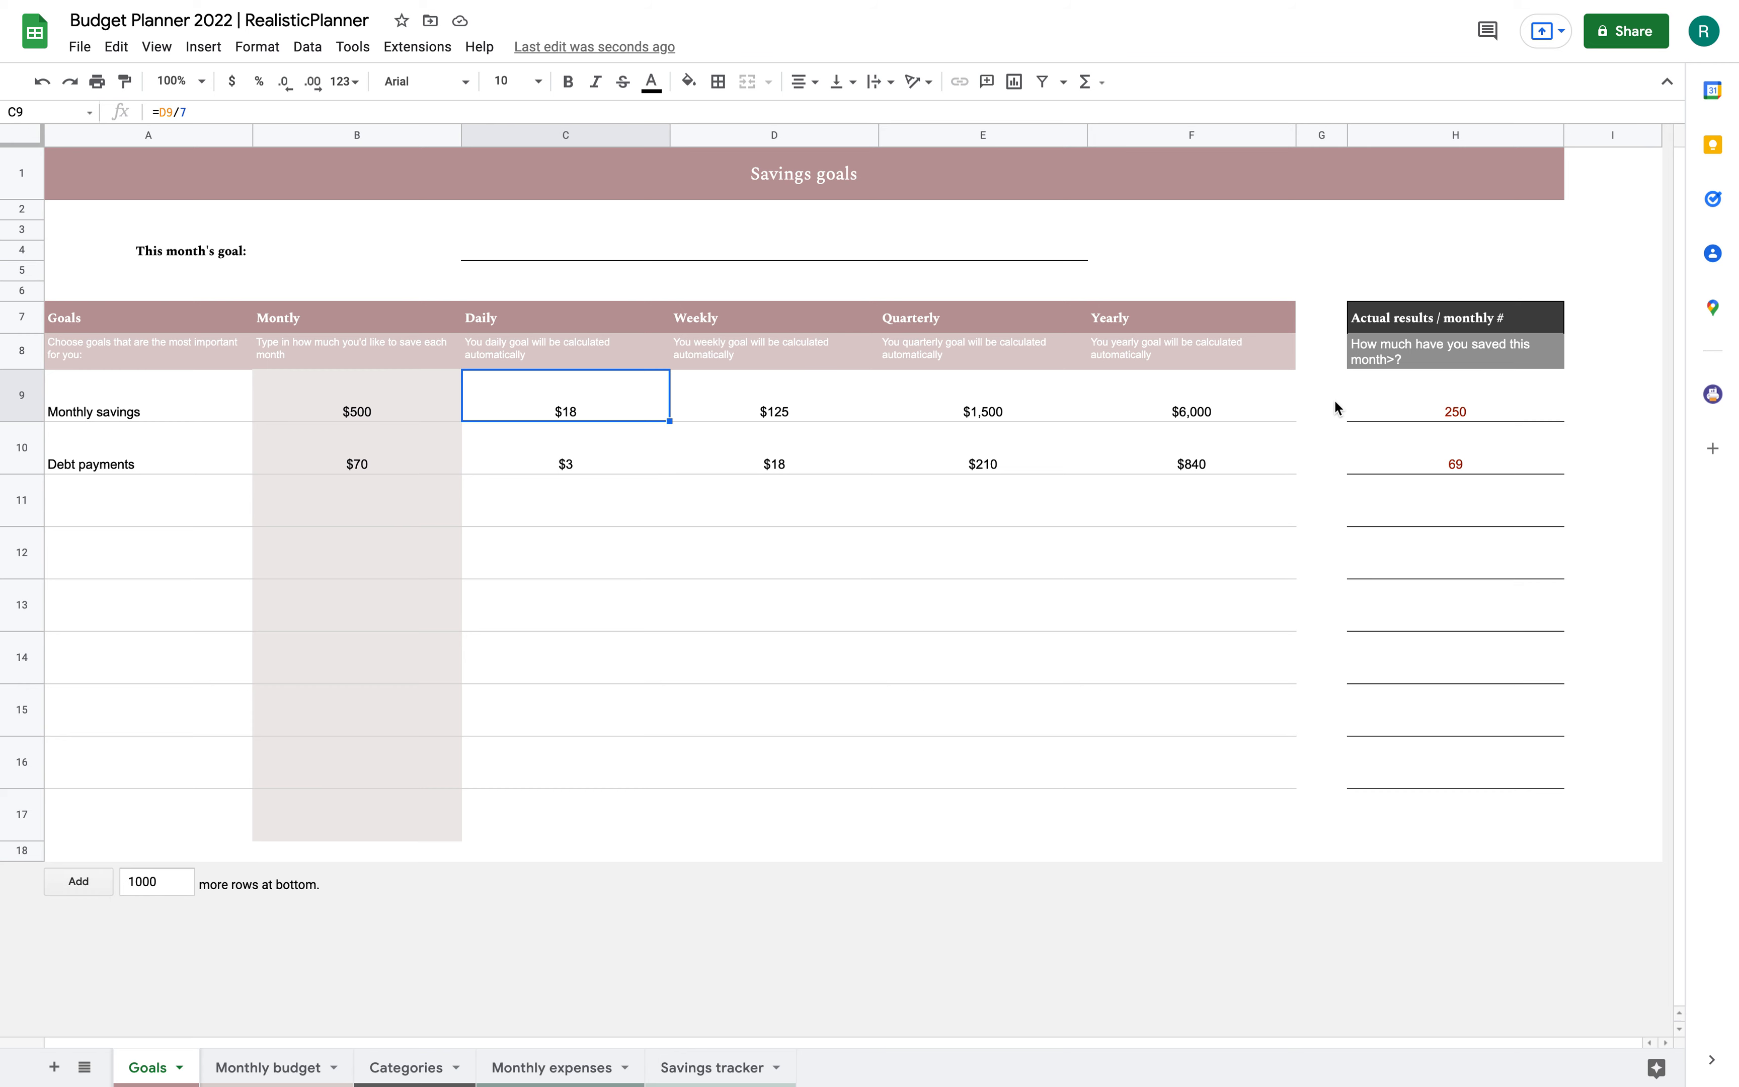
Set the actual monthly result for the Monthly savings goal to 500 on the Goals sheet.
{"action": "left_click", "coordinate": [1501, 400]}
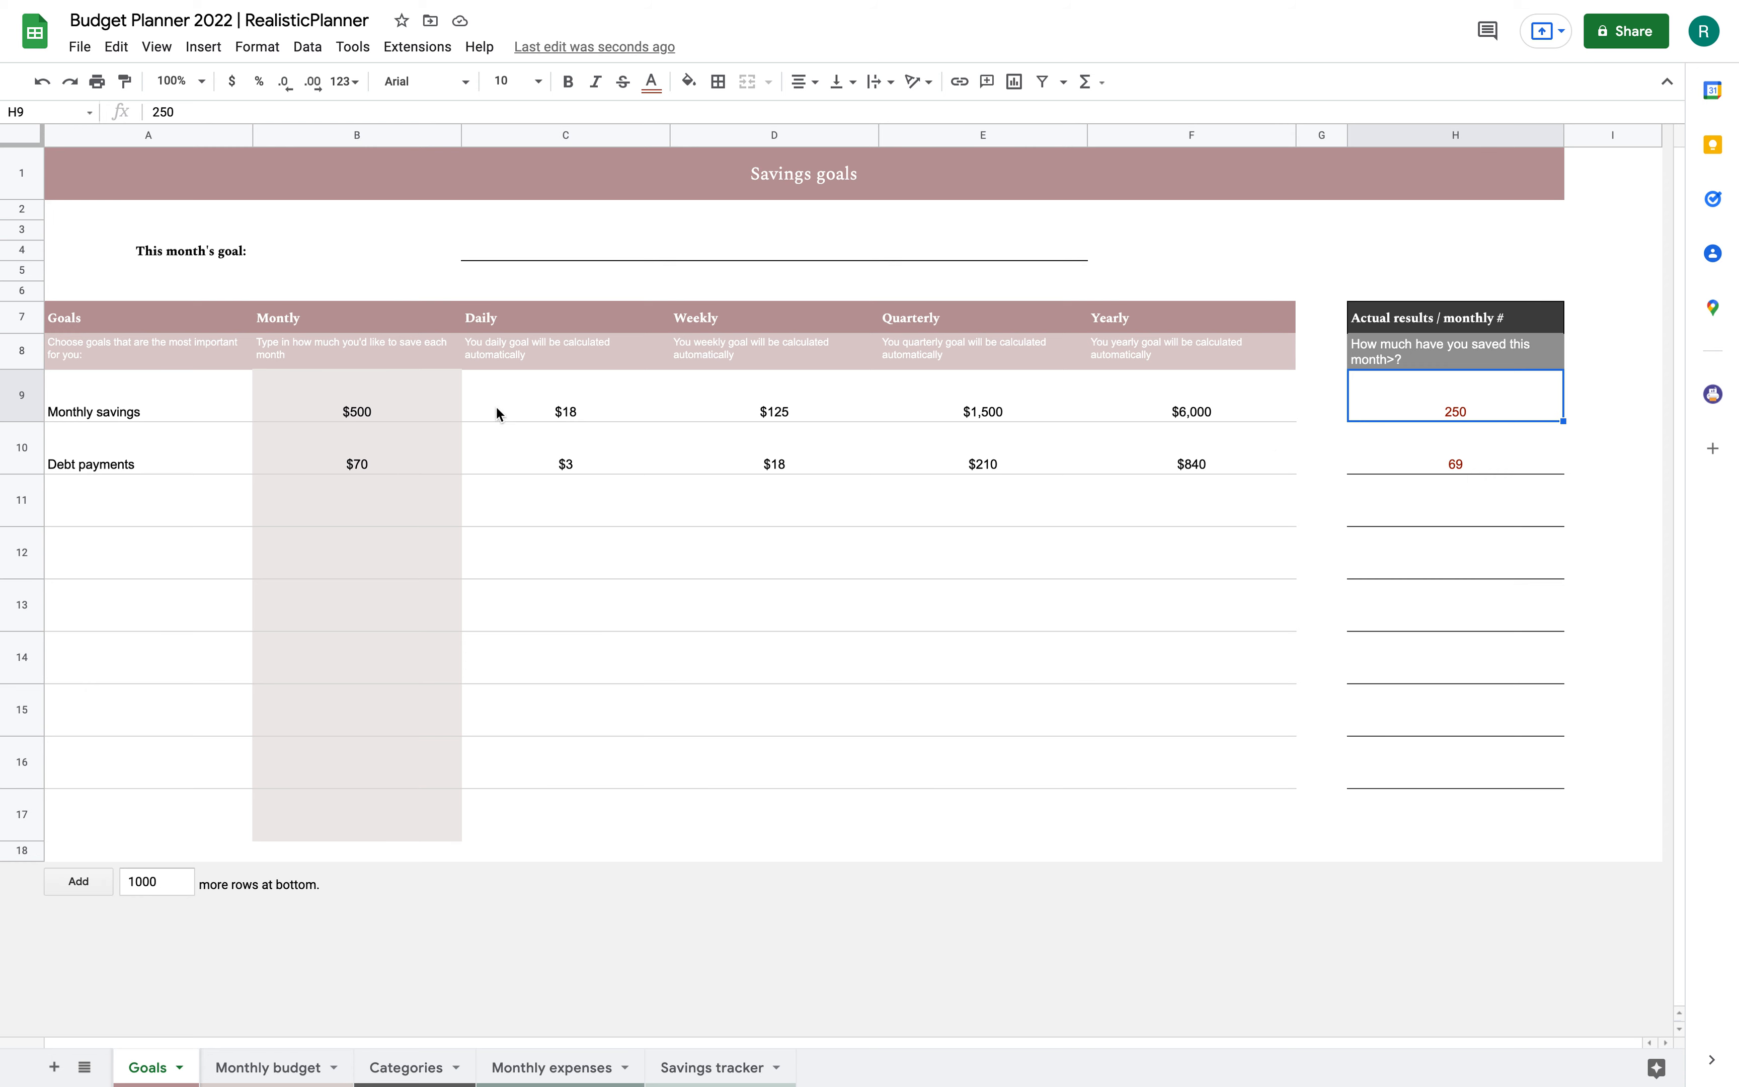
{"action": "left_click", "coordinate": [1482, 415]}
{"action": "double_click", "coordinate": [1455, 374]}
{"action": "type", "text": "500"}
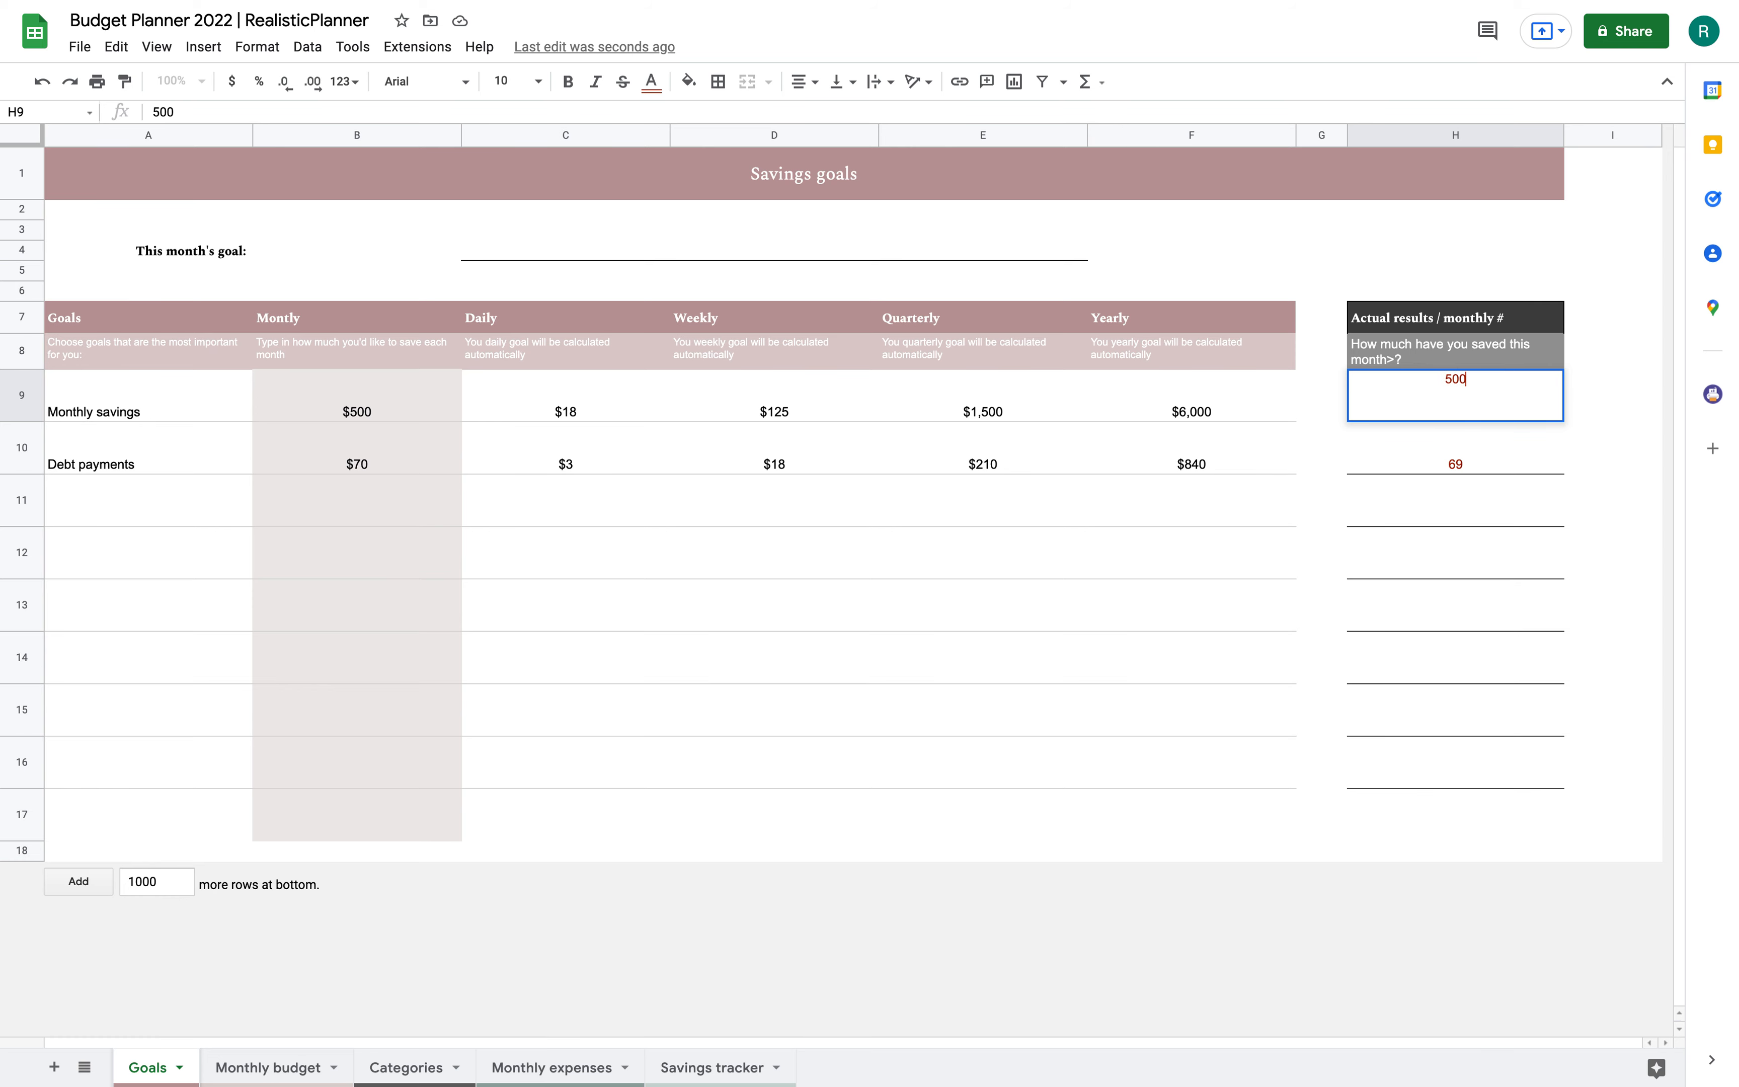
{"action": "key", "text": "Return"}
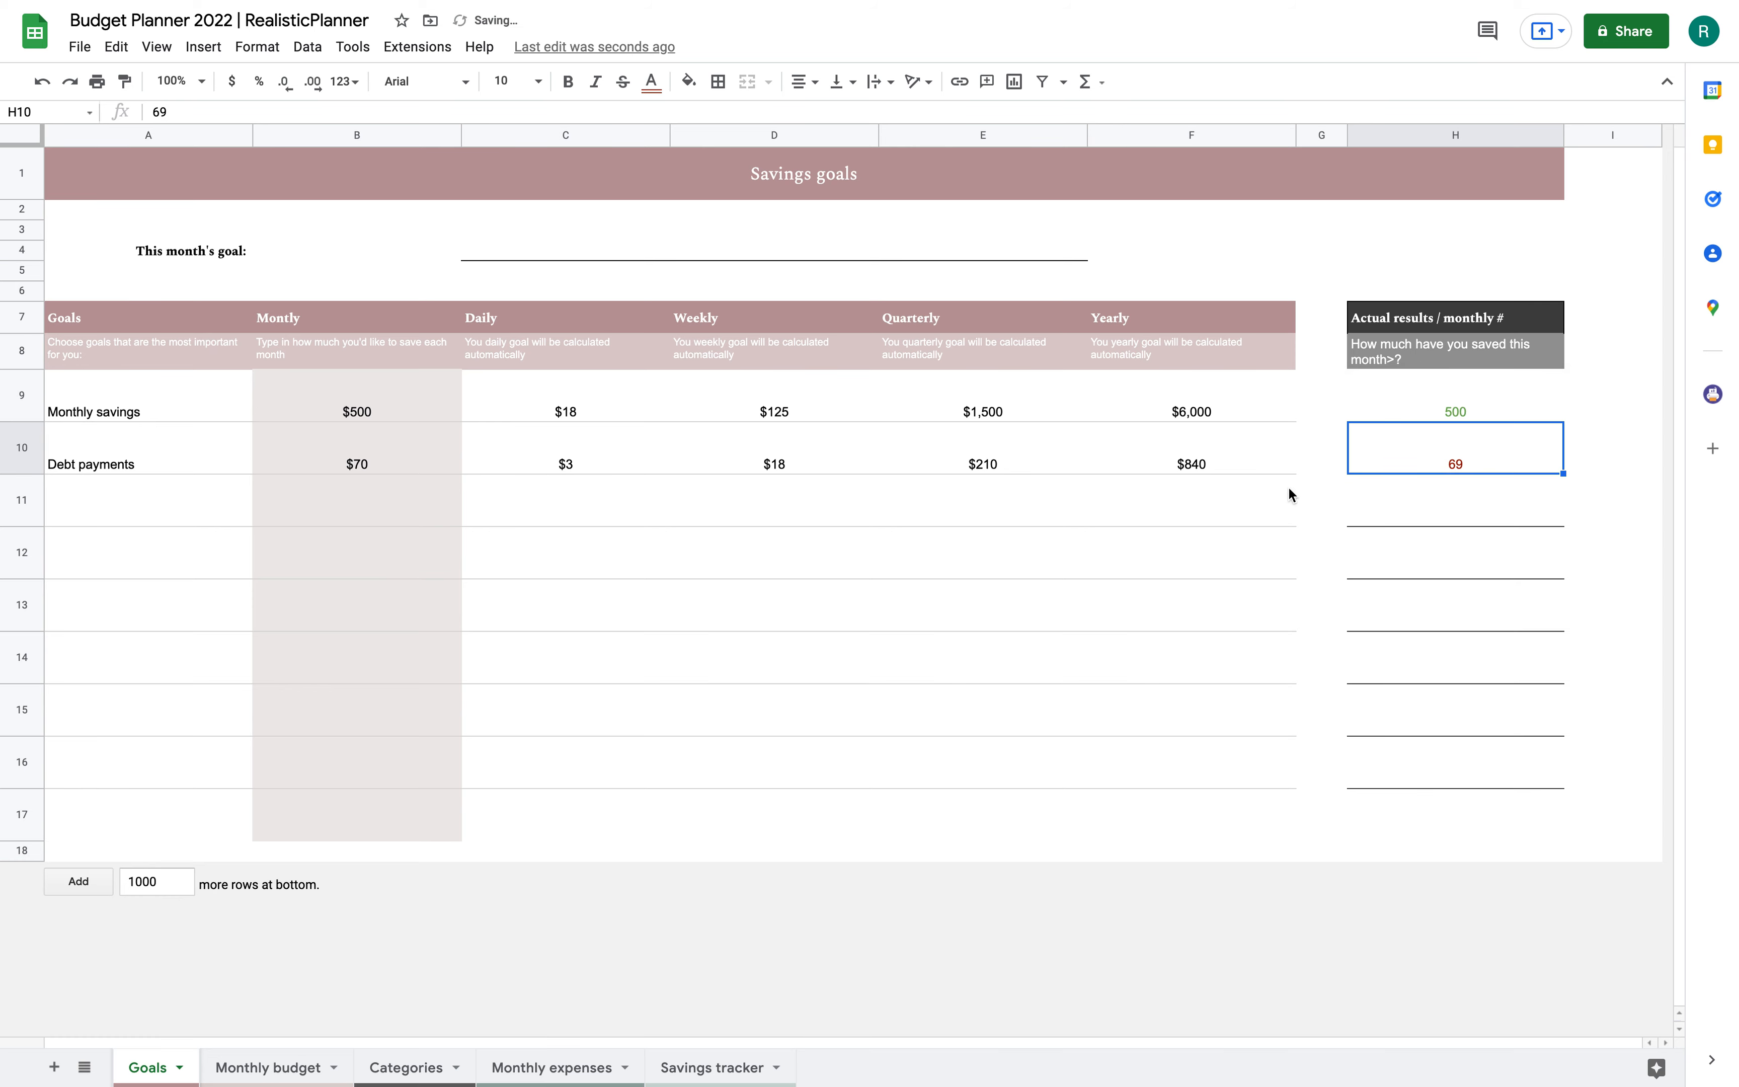
Examine the income entries, the prediction and actual columns and their totals on the Monthly budget sheet.
{"action": "left_click", "coordinate": [268, 1072]}
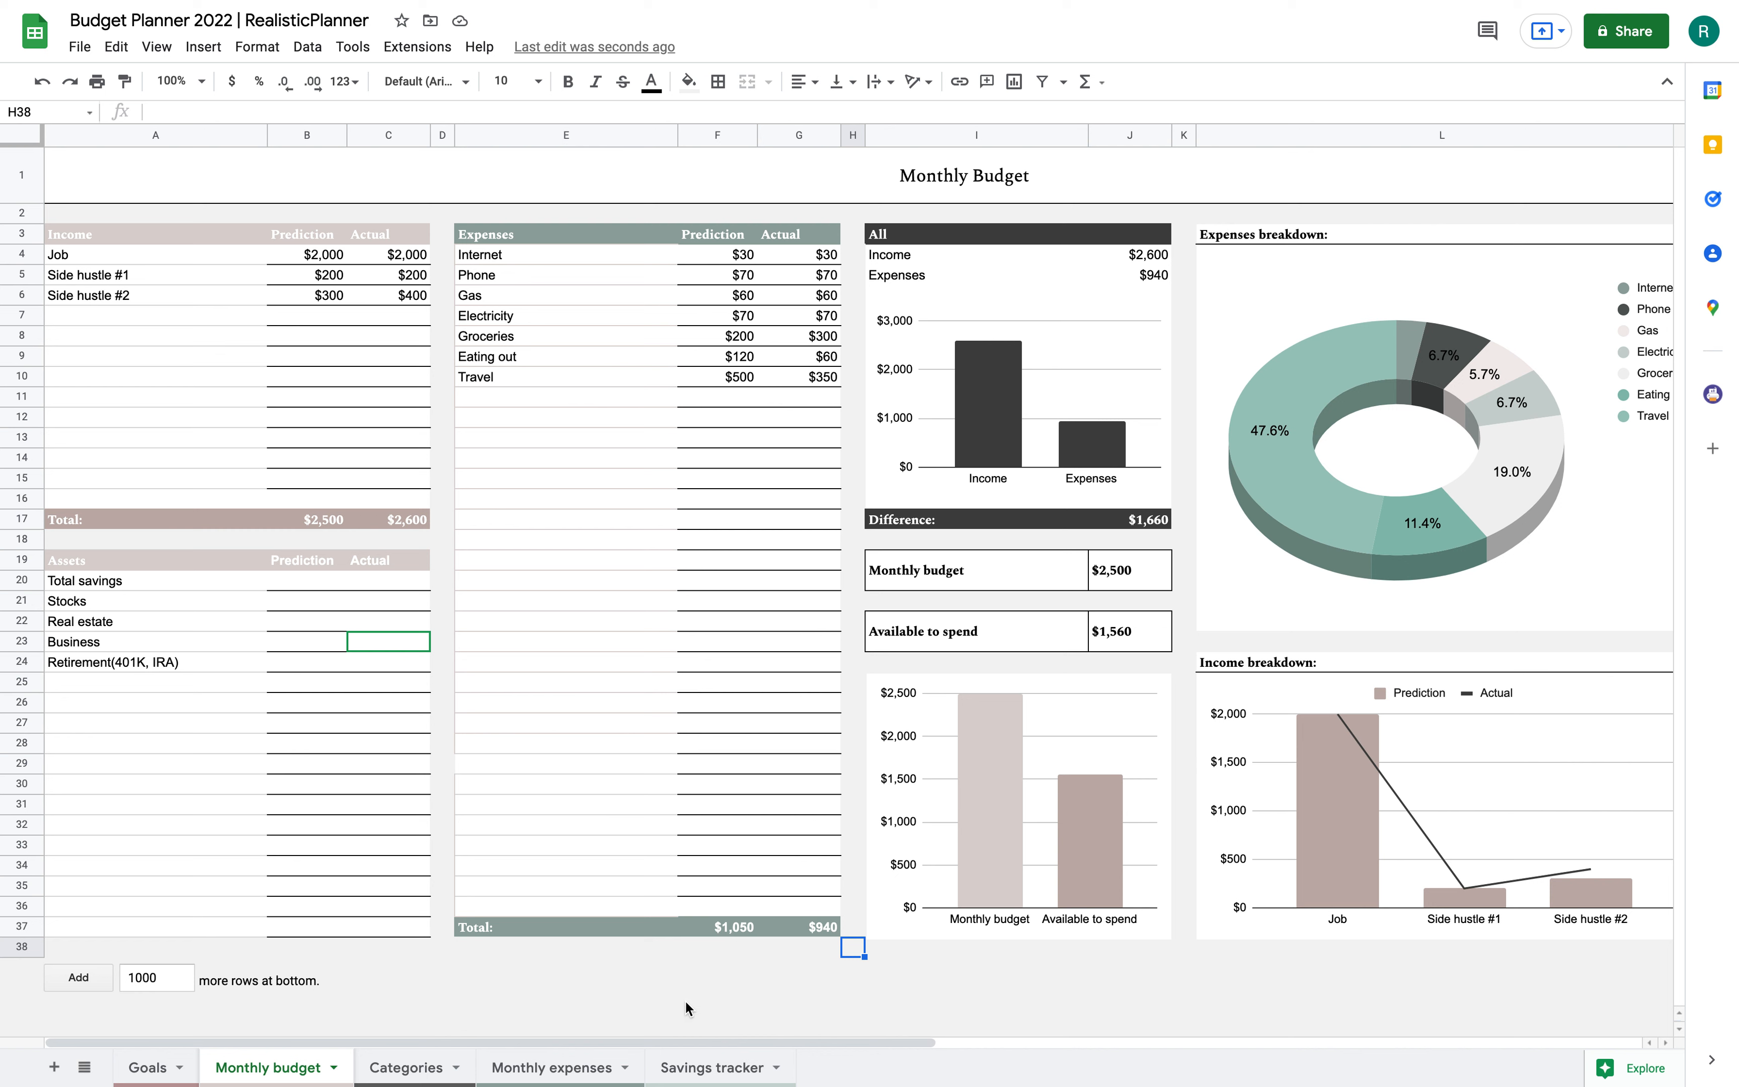
{"action": "left_click_drag", "start_coordinate": [101, 256], "coordinate": [203, 314]}
{"action": "left_click", "coordinate": [166, 261]}
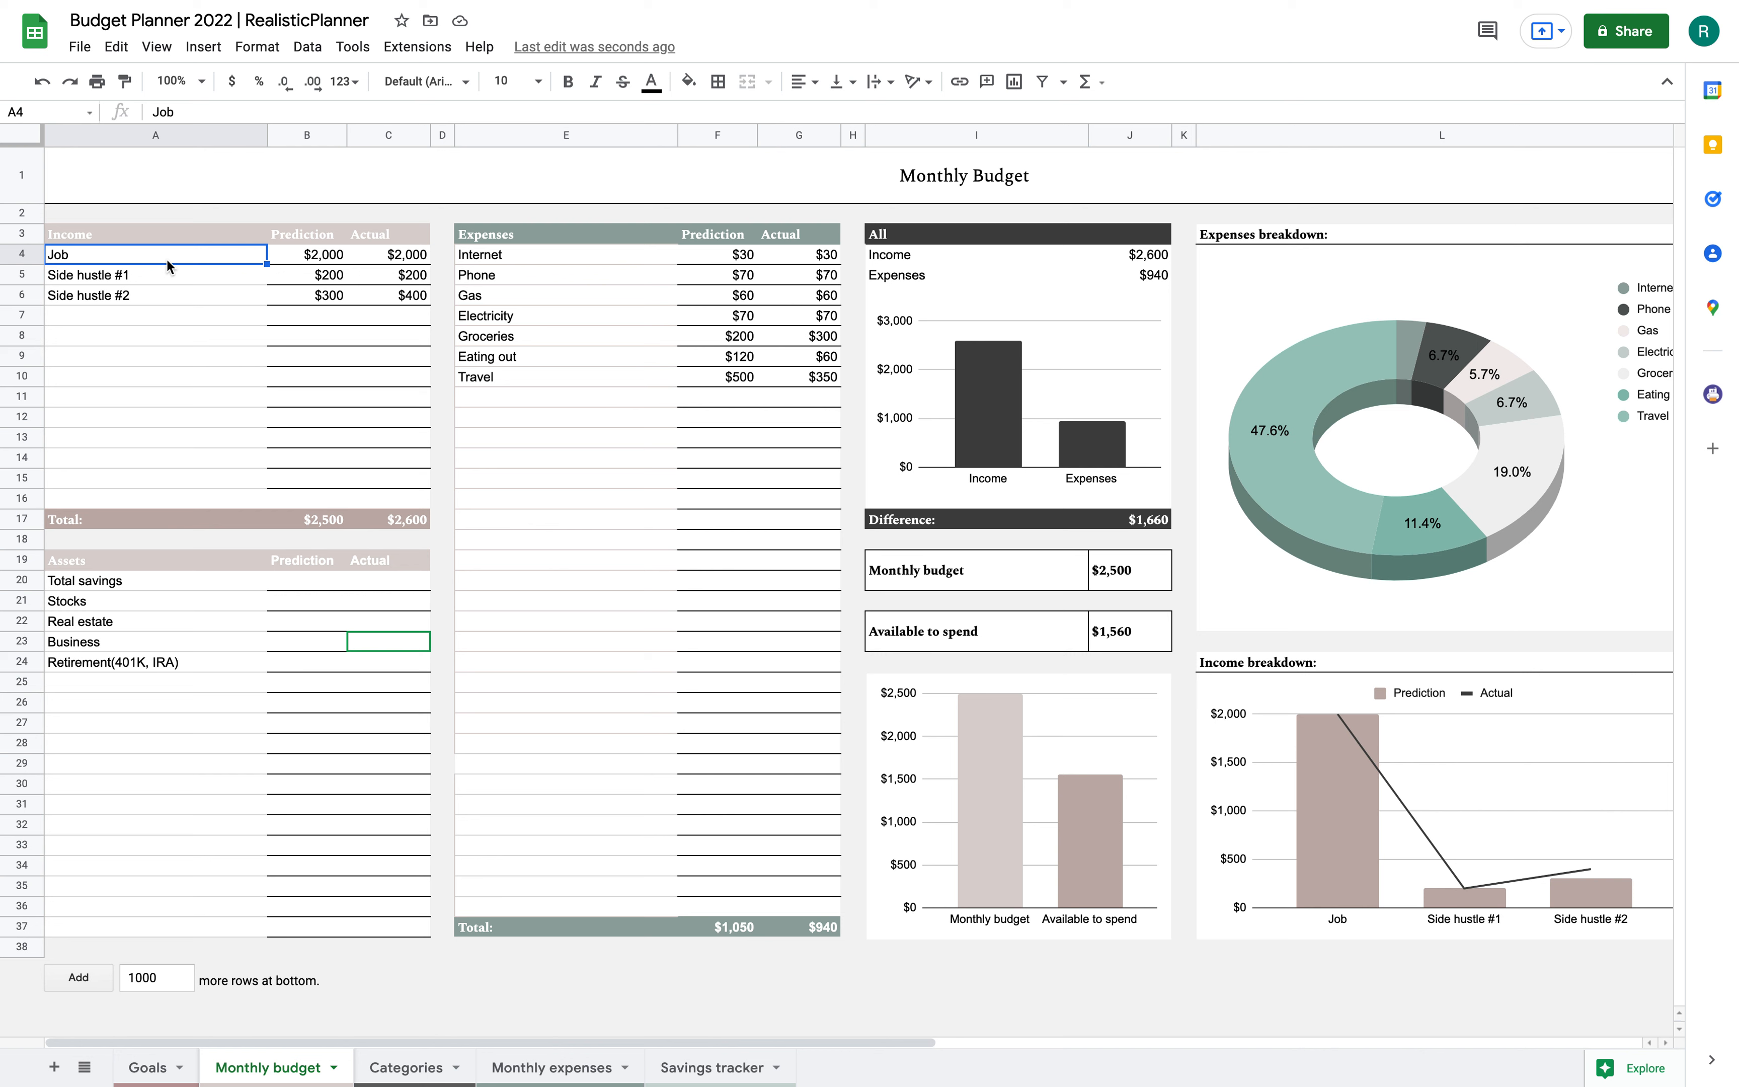
{"action": "left_click_drag", "start_coordinate": [166, 259], "coordinate": [336, 445]}
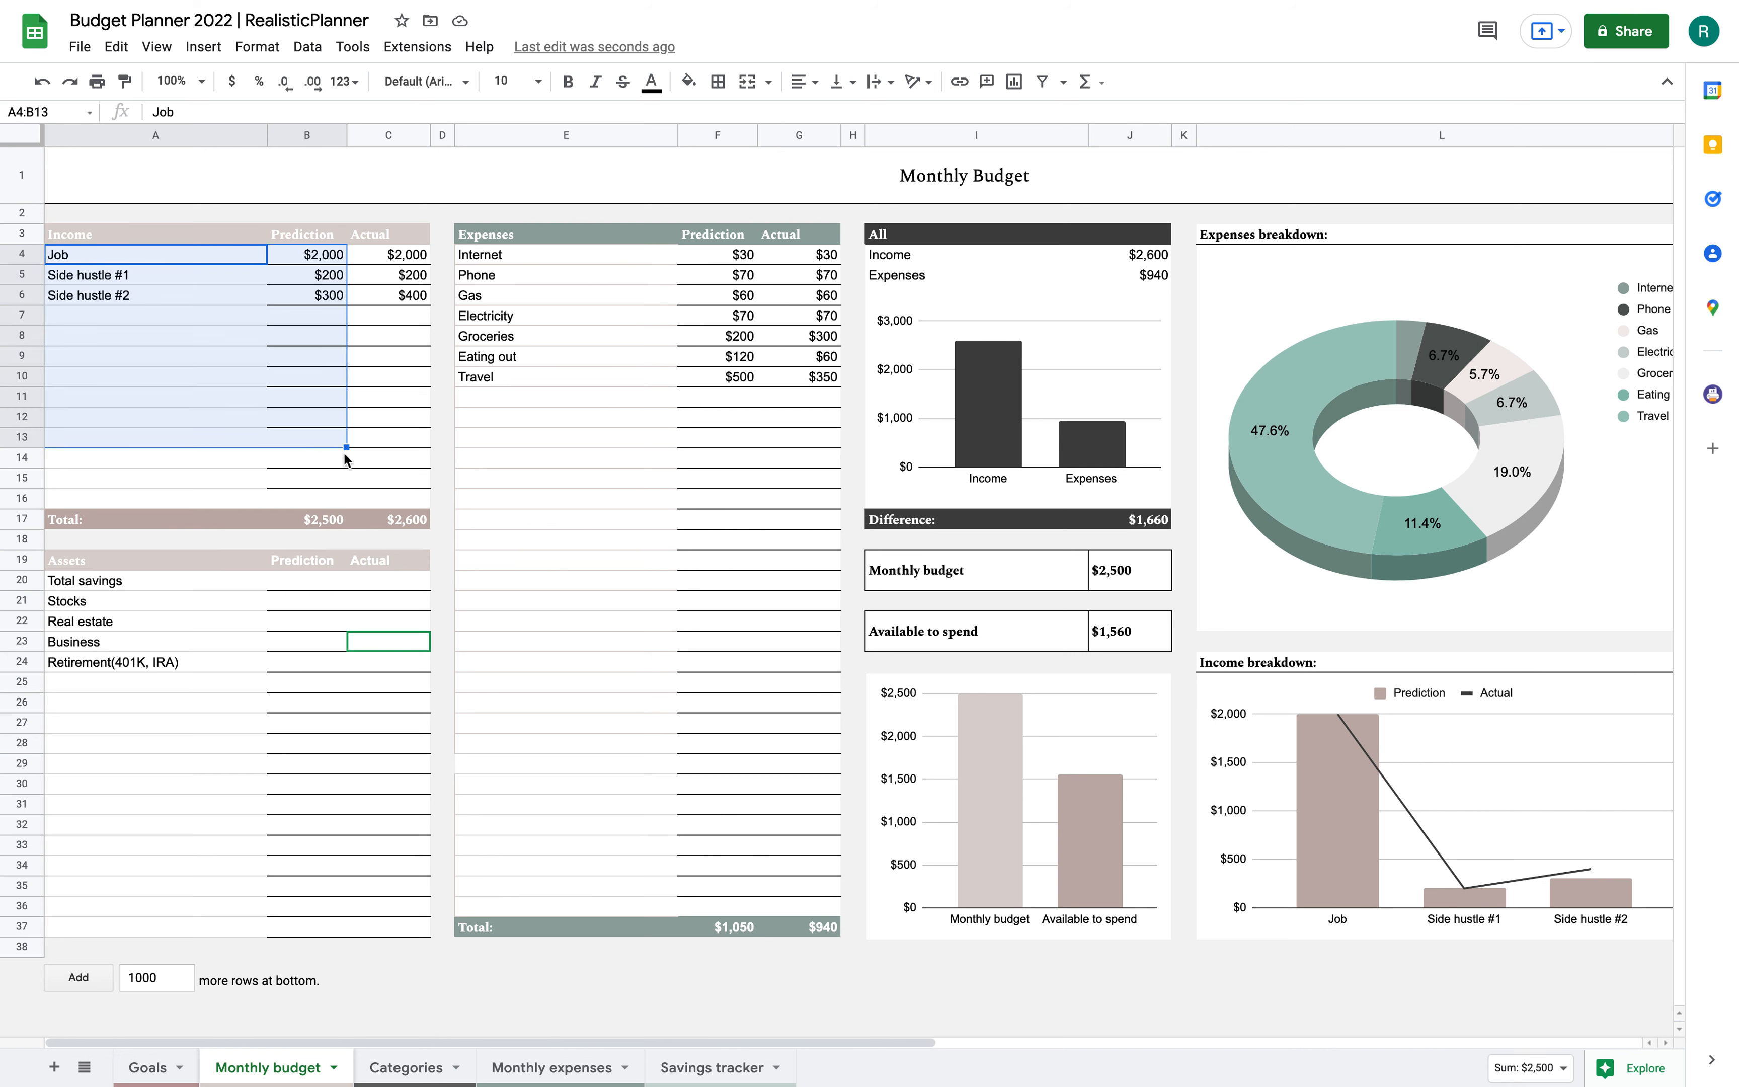
{"action": "left_click_drag", "start_coordinate": [295, 216], "coordinate": [311, 403]}
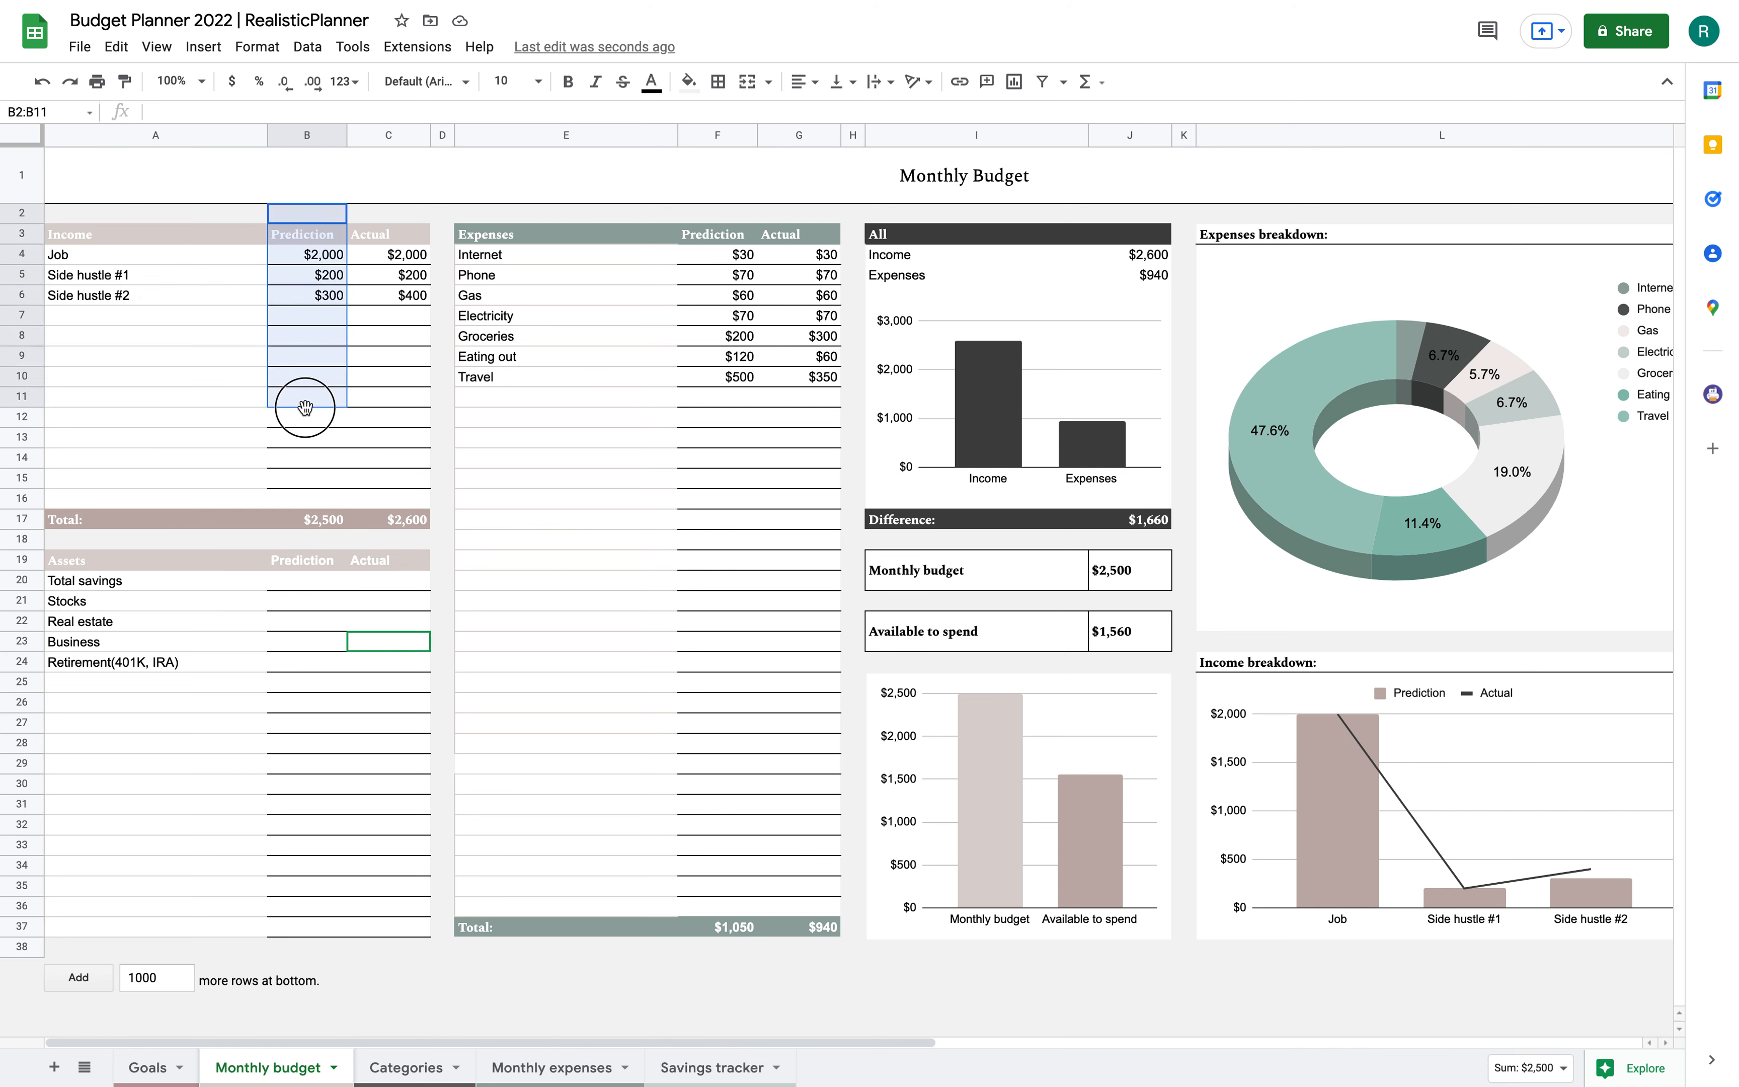
{"action": "left_click_drag", "start_coordinate": [396, 243], "coordinate": [400, 436]}
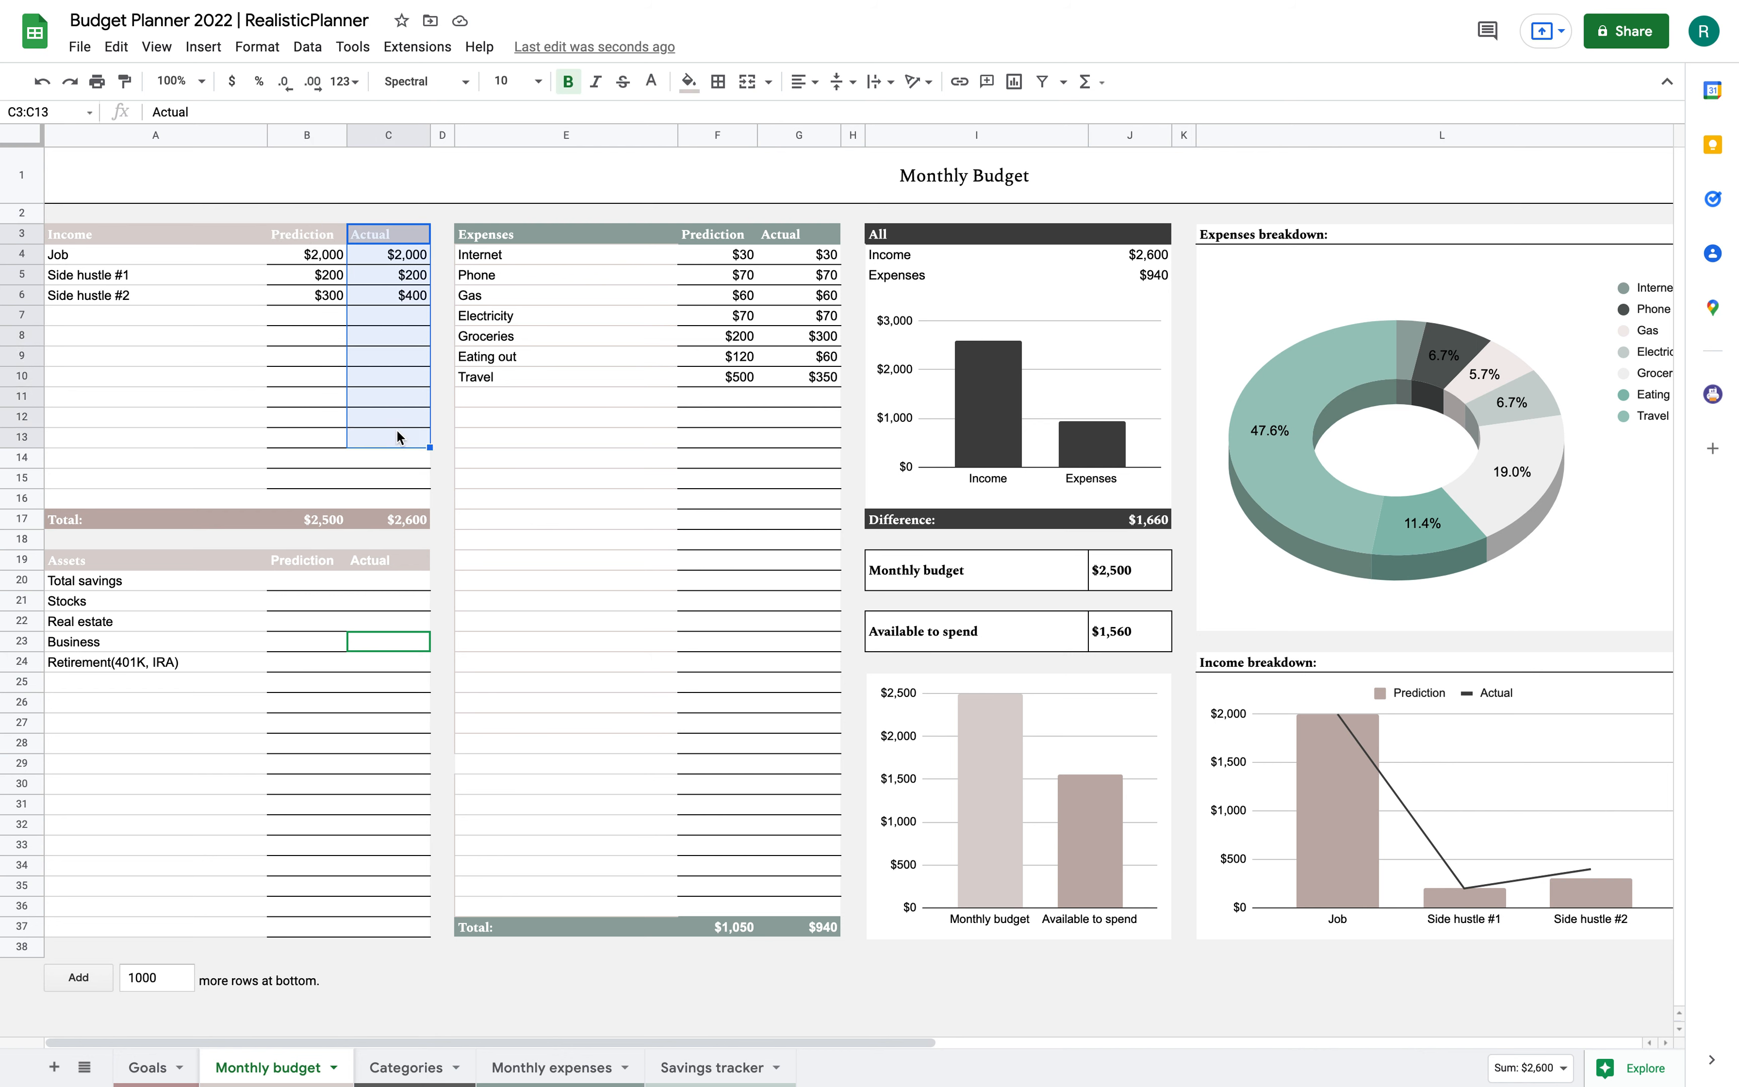
{"action": "left_click", "coordinate": [300, 522]}
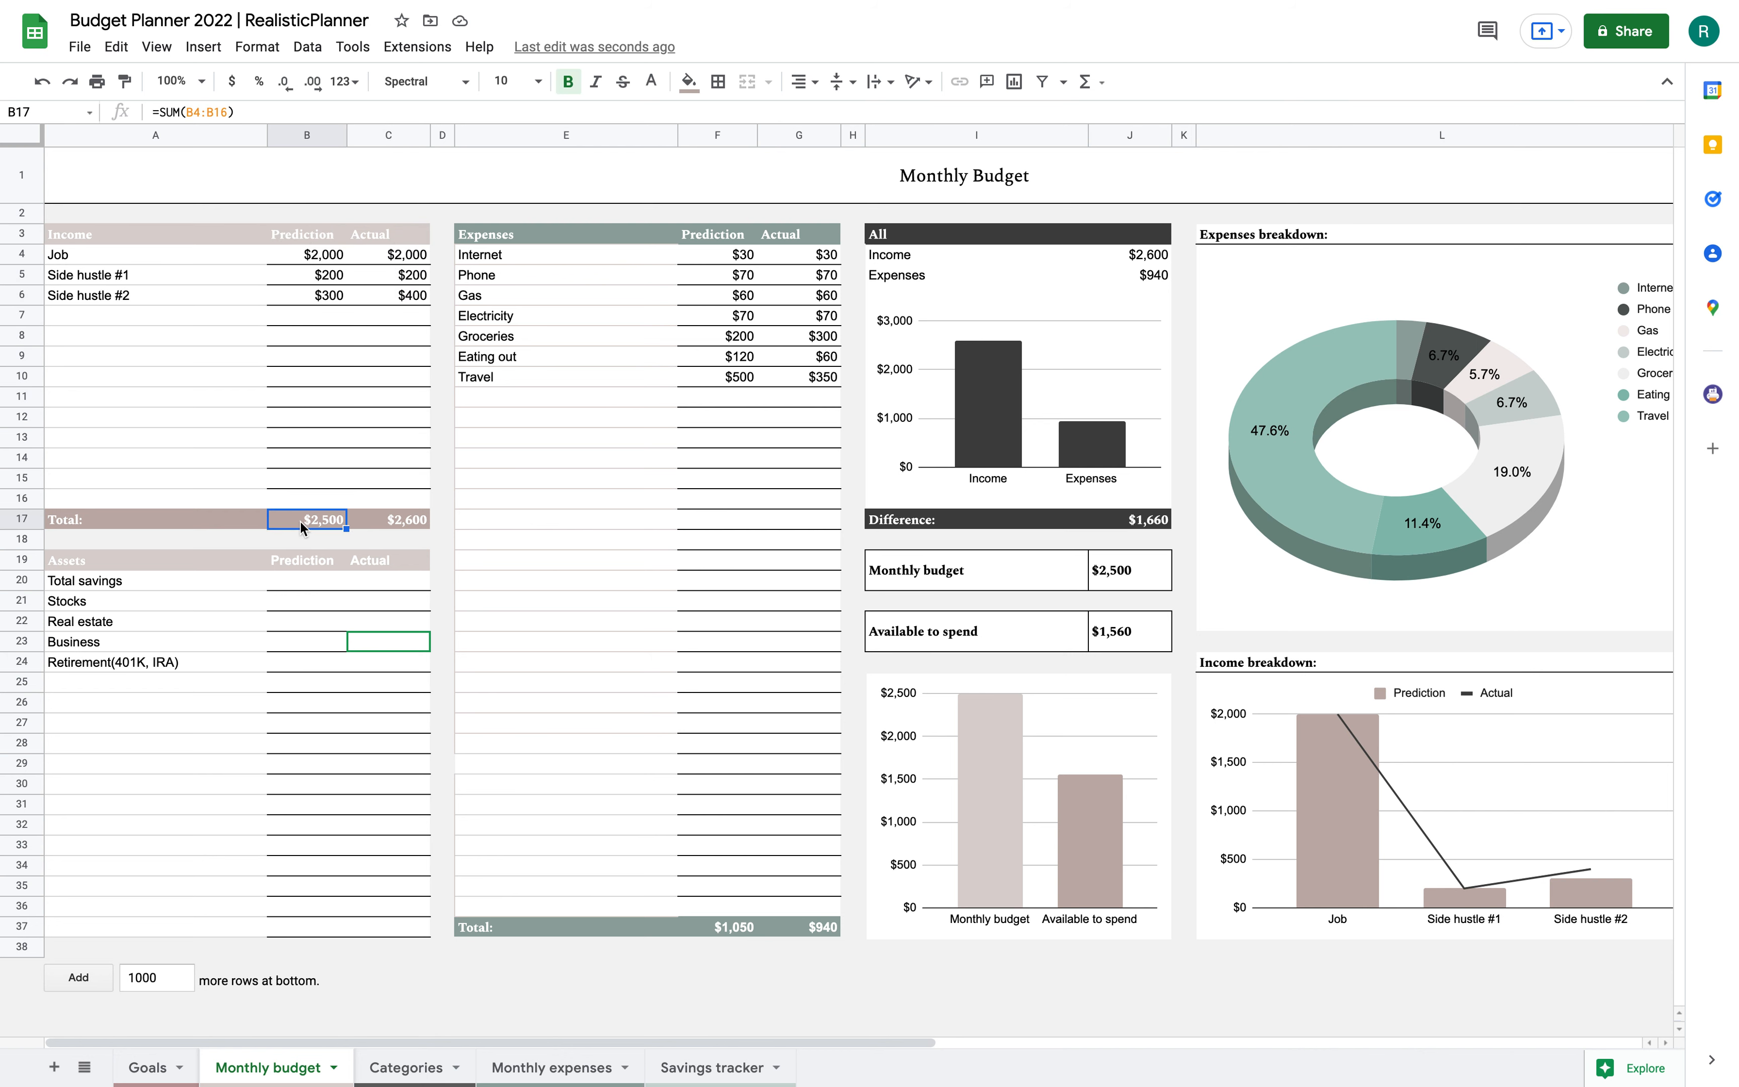
{"action": "left_click", "coordinate": [393, 522]}
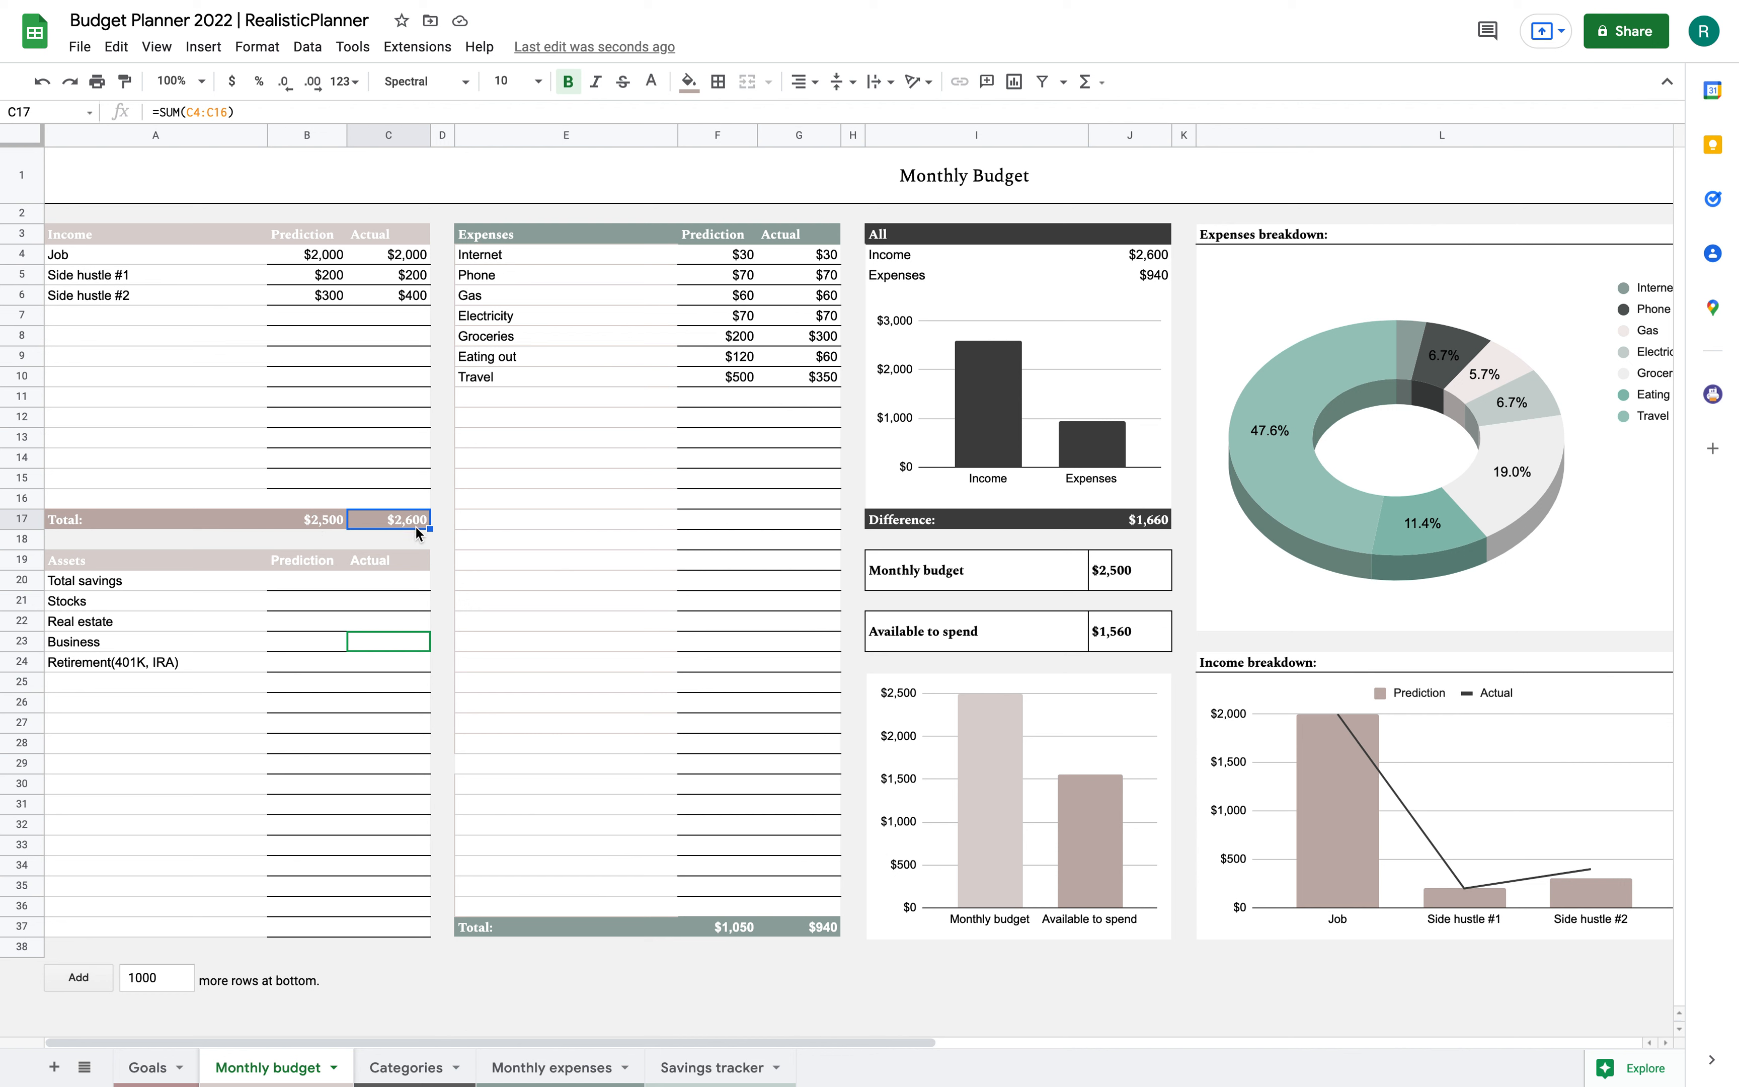
{"action": "left_click", "coordinate": [408, 439]}
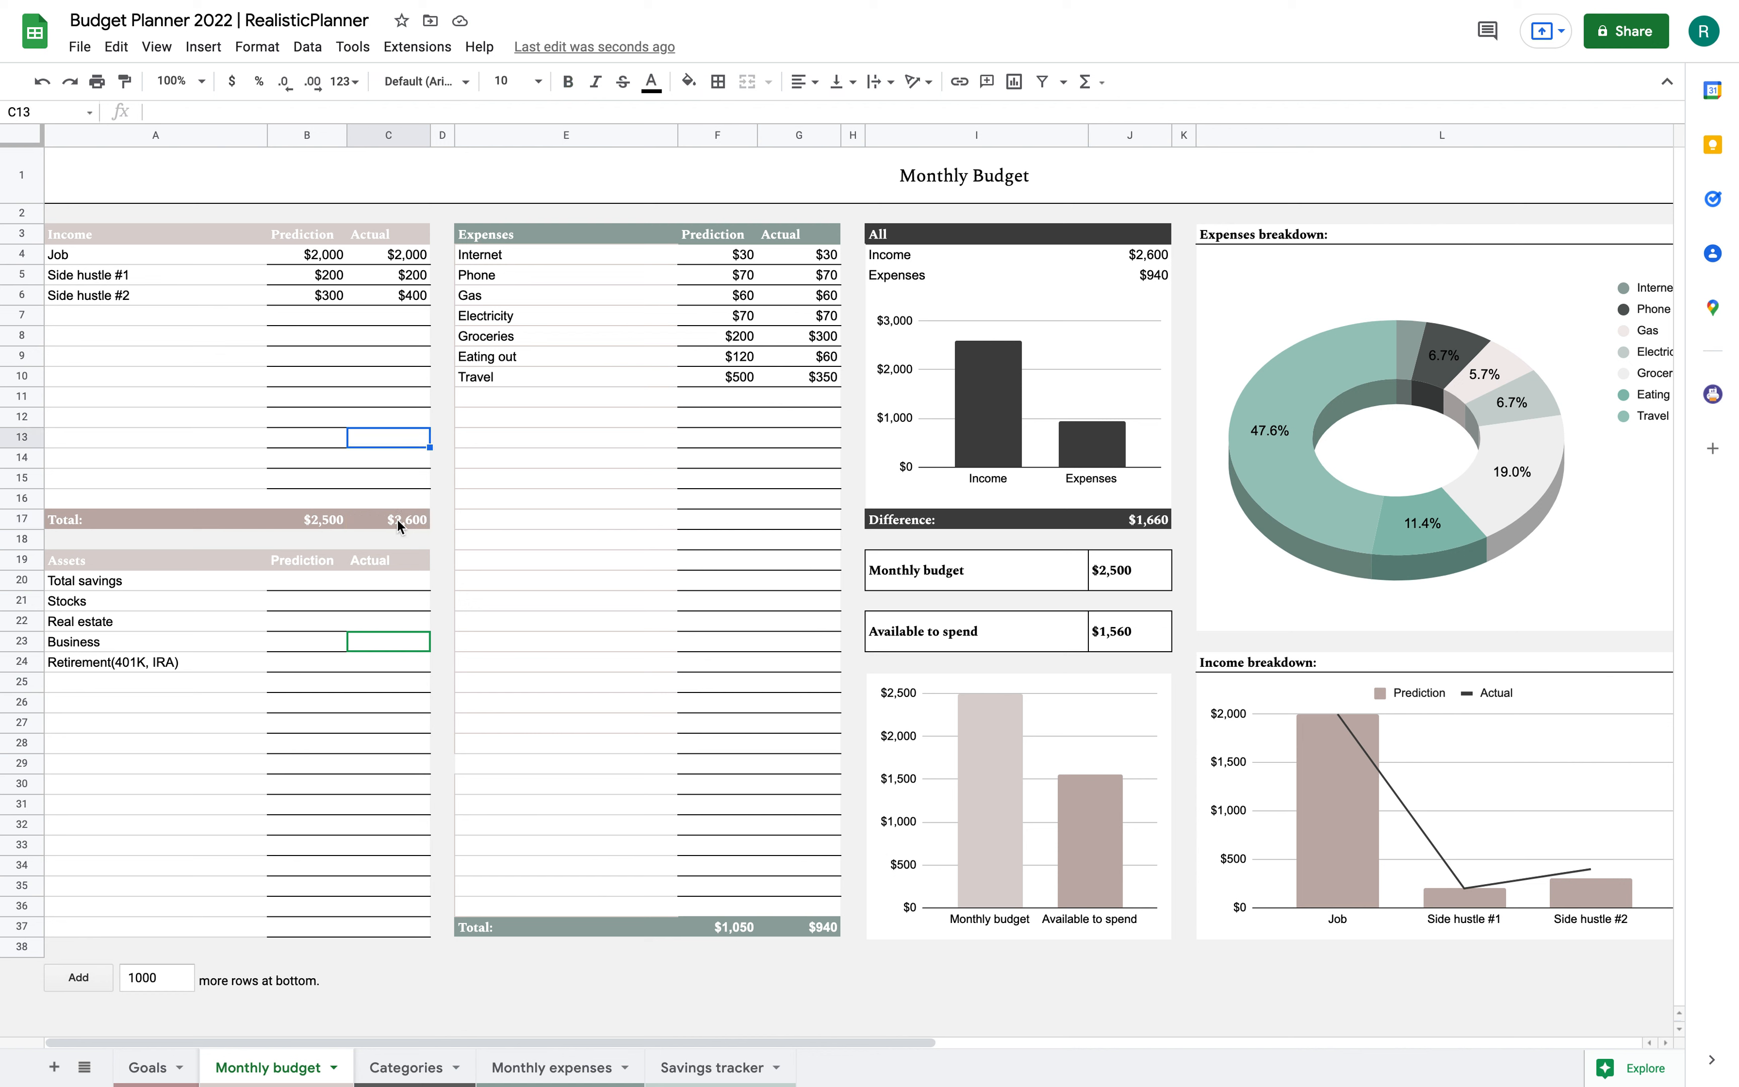
Examine the list of assets and the linked expense names on the Monthly budget sheet.
{"action": "left_click", "coordinate": [144, 584]}
{"action": "left_click_drag", "start_coordinate": [94, 560], "coordinate": [158, 706]}
{"action": "left_click", "coordinate": [158, 707]}
{"action": "left_click_drag", "start_coordinate": [155, 590], "coordinate": [171, 741]}
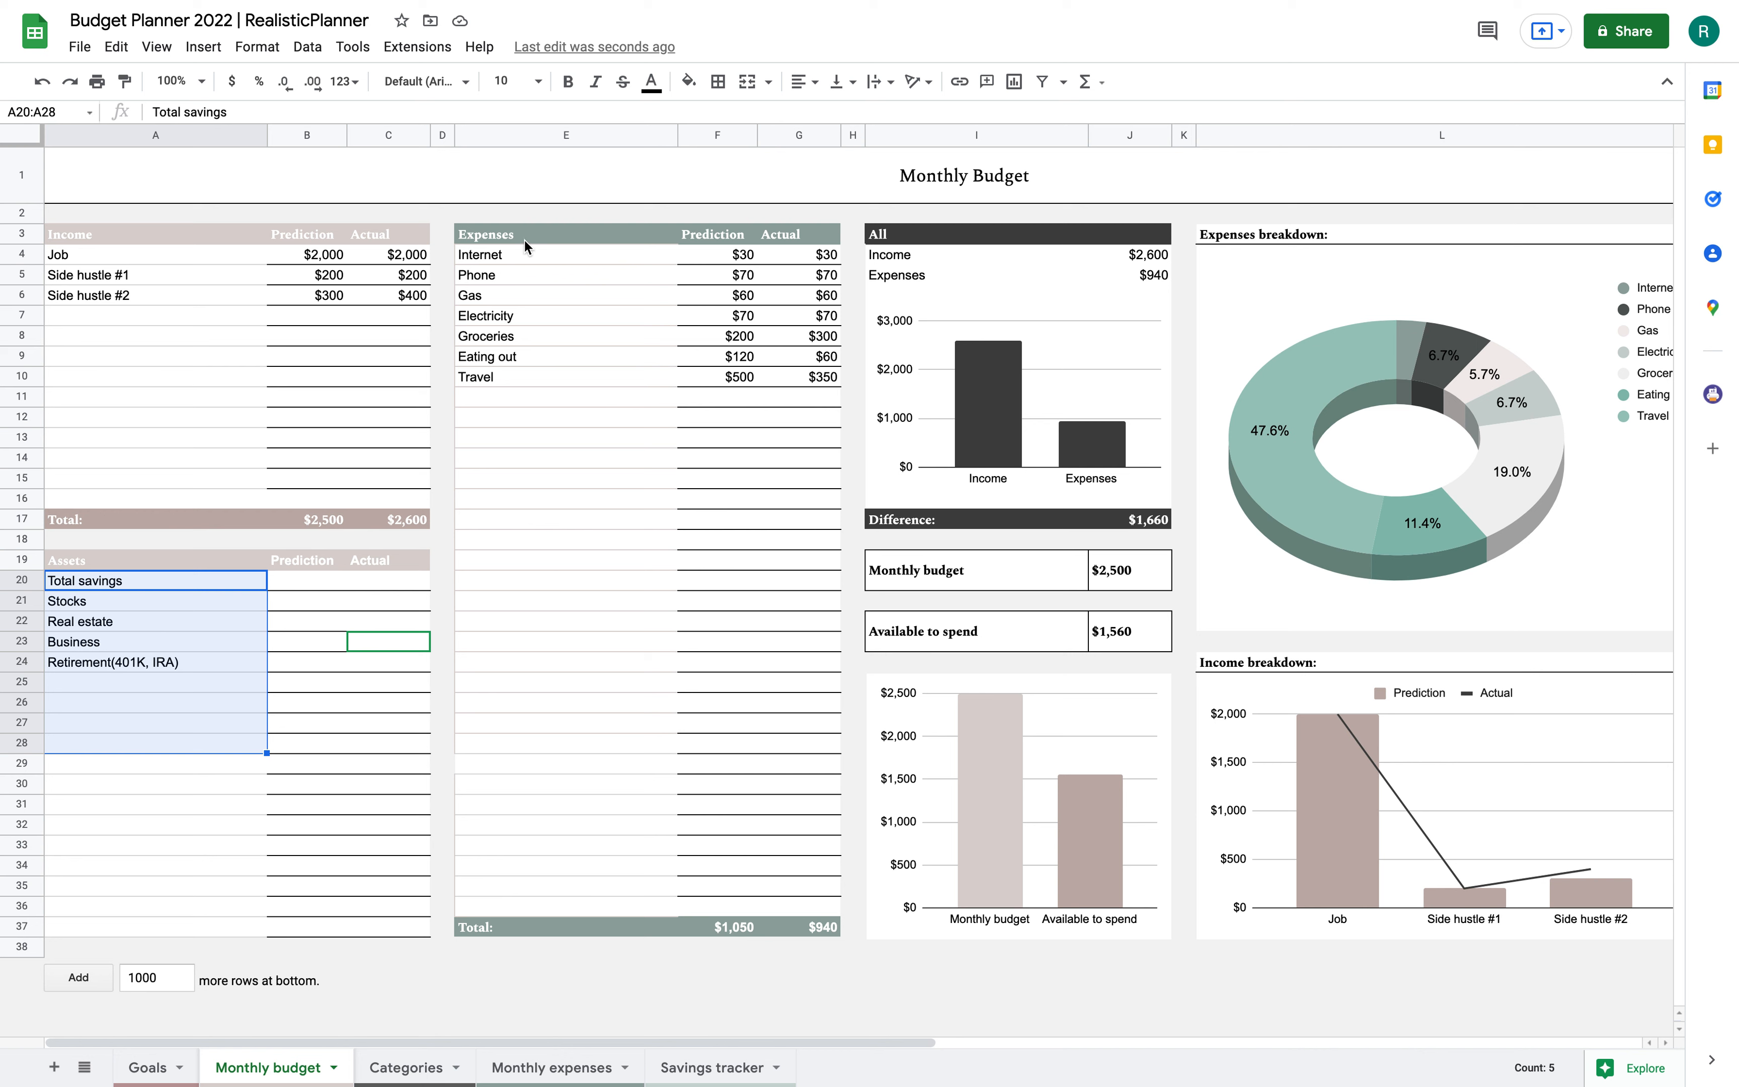
{"action": "left_click_drag", "start_coordinate": [524, 249], "coordinate": [676, 478]}
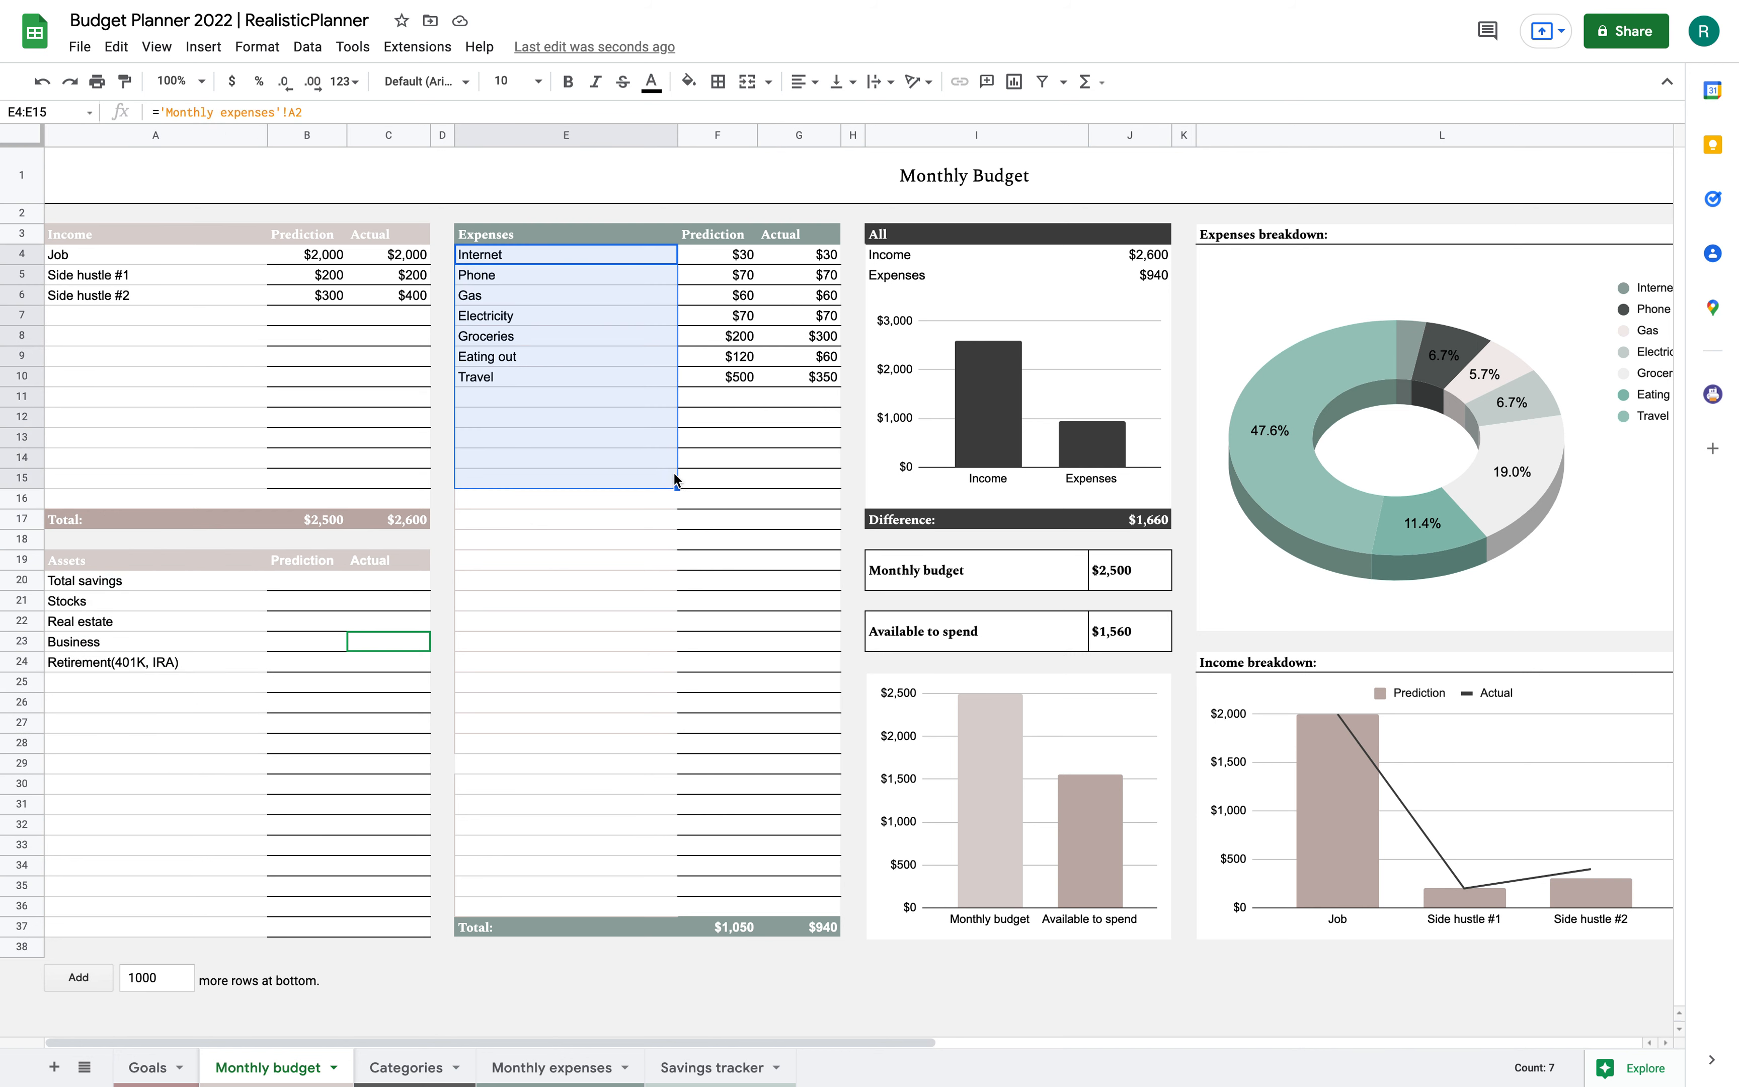
{"action": "left_click", "coordinate": [553, 276]}
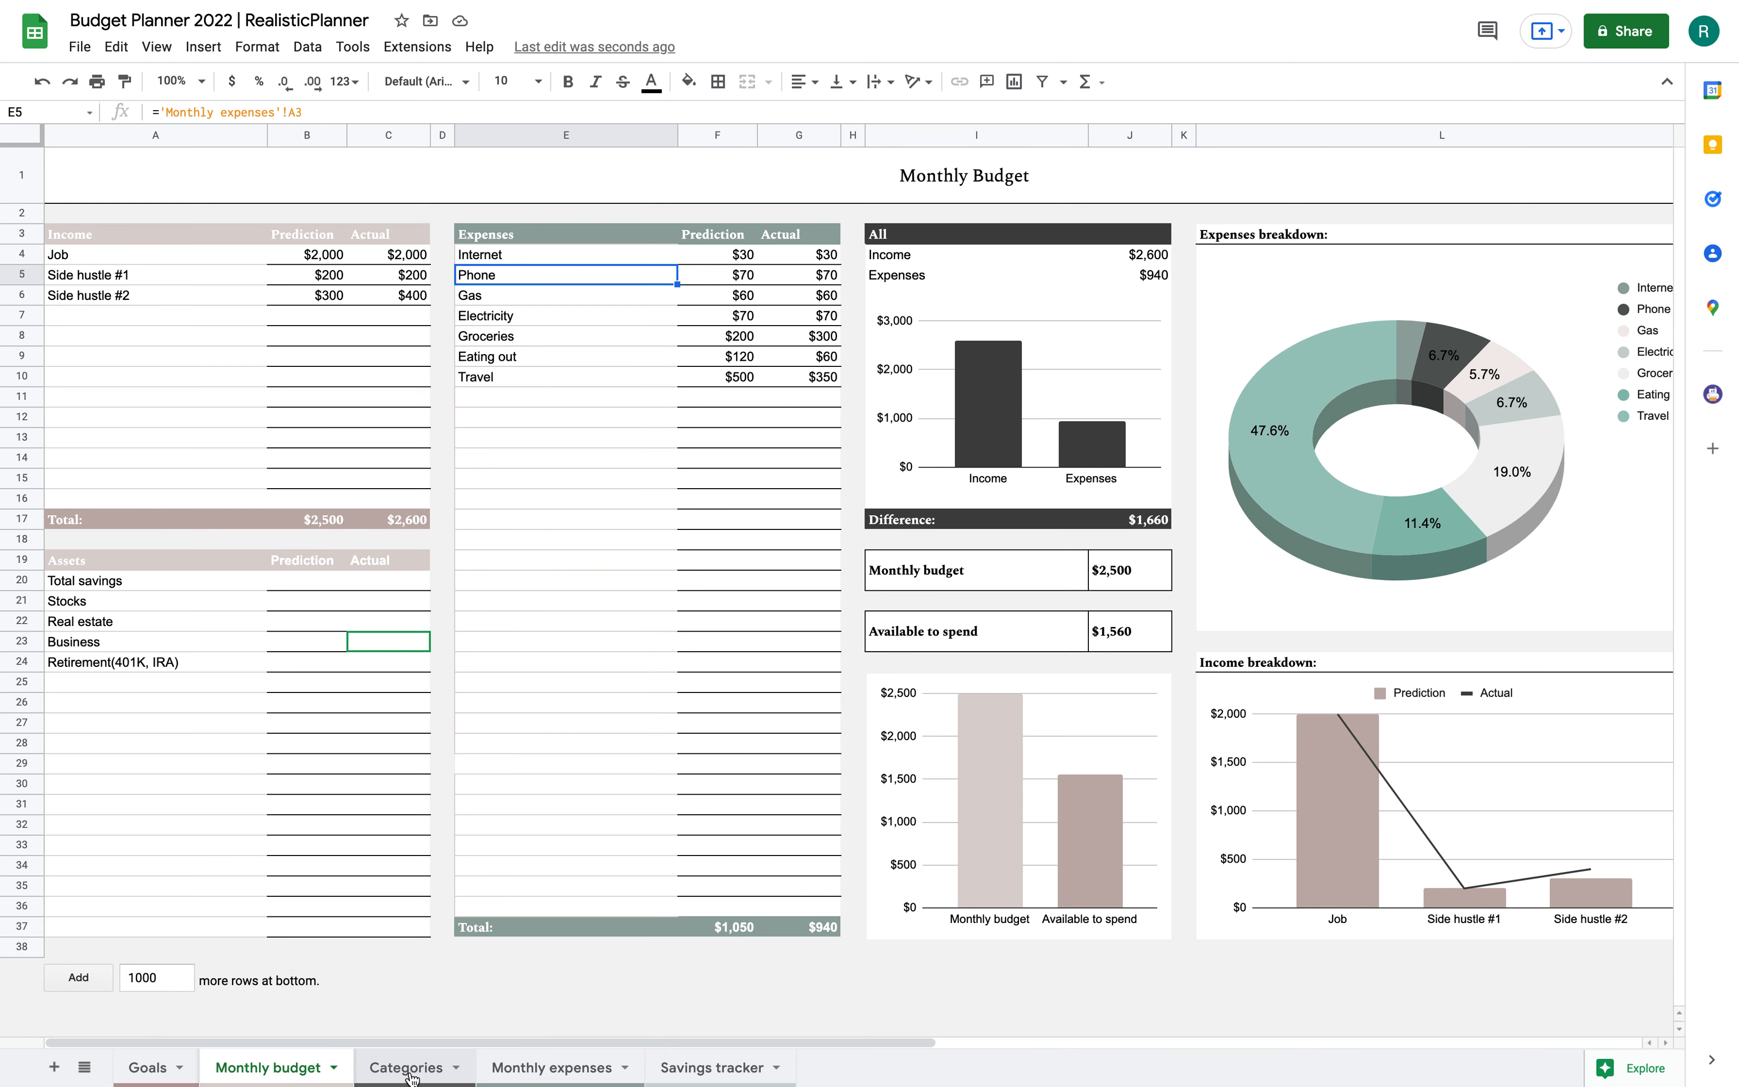
Examine the Internet expense's category choices, prediction and actual amount on the Monthly expenses sheet, and return to the Monthly budget sheet.
{"action": "left_click", "coordinate": [544, 1068]}
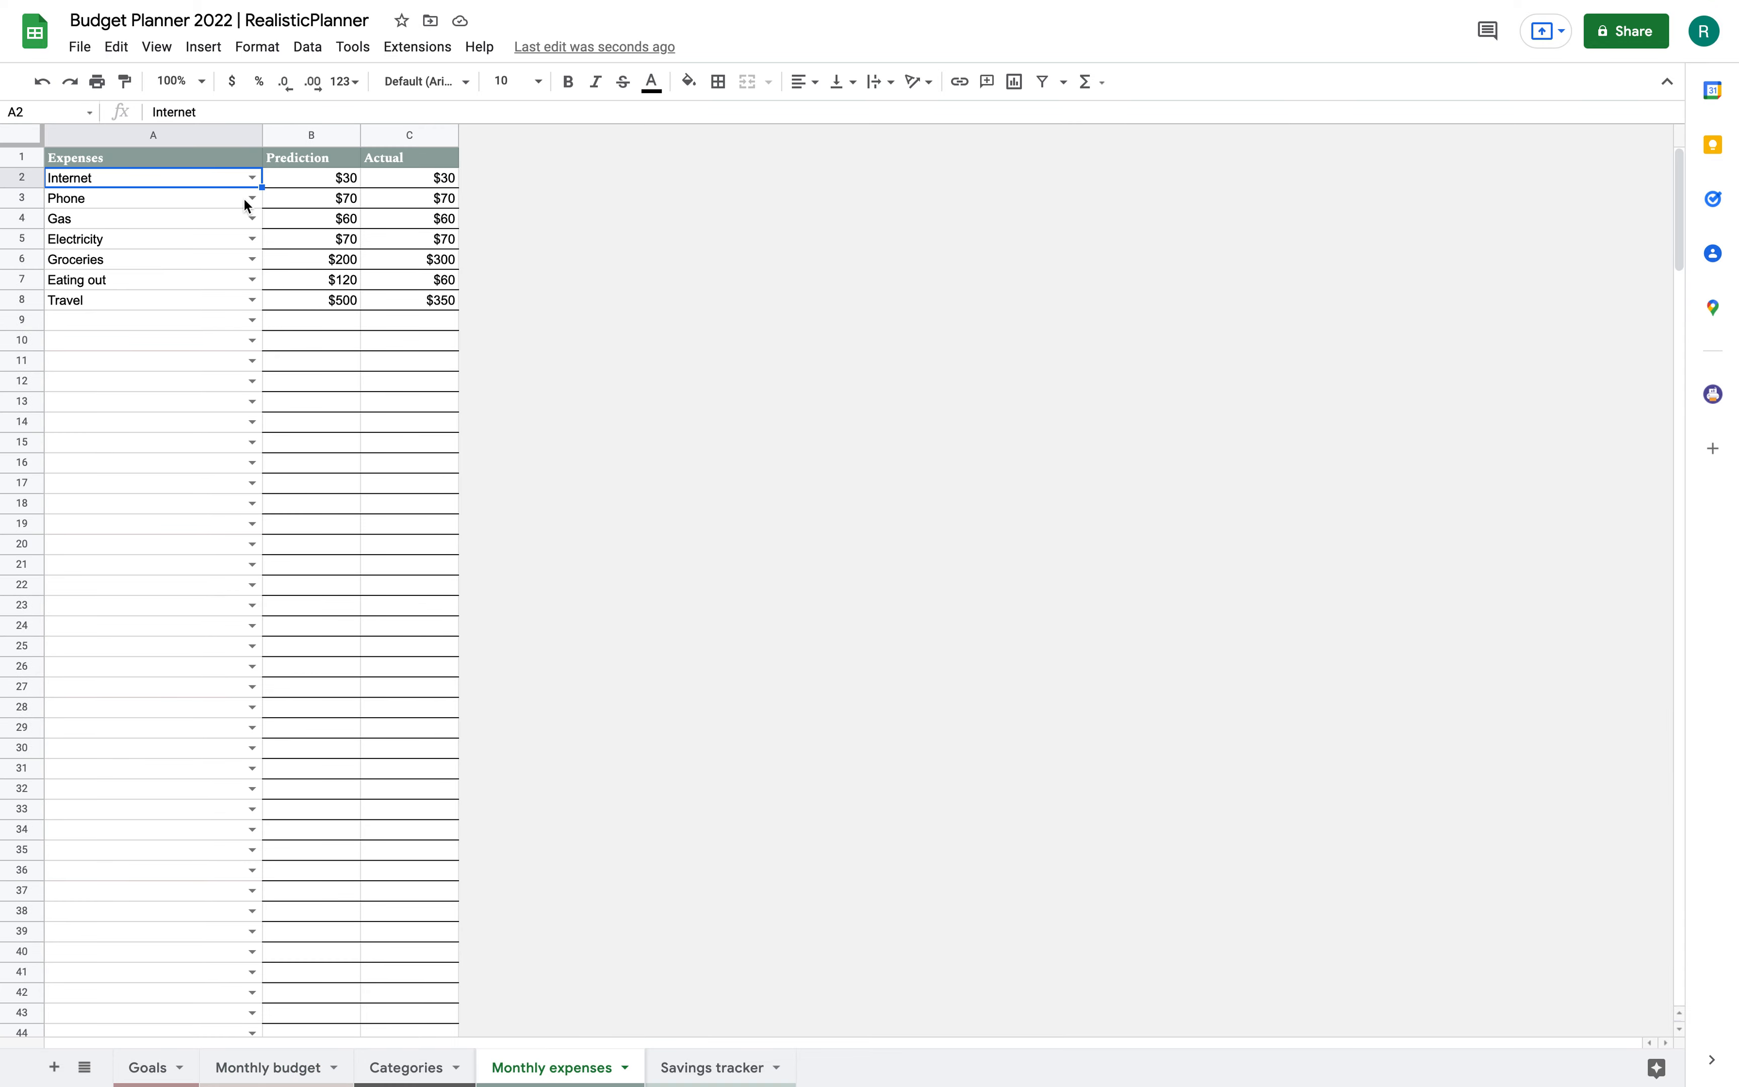
{"action": "left_click", "coordinate": [252, 179]}
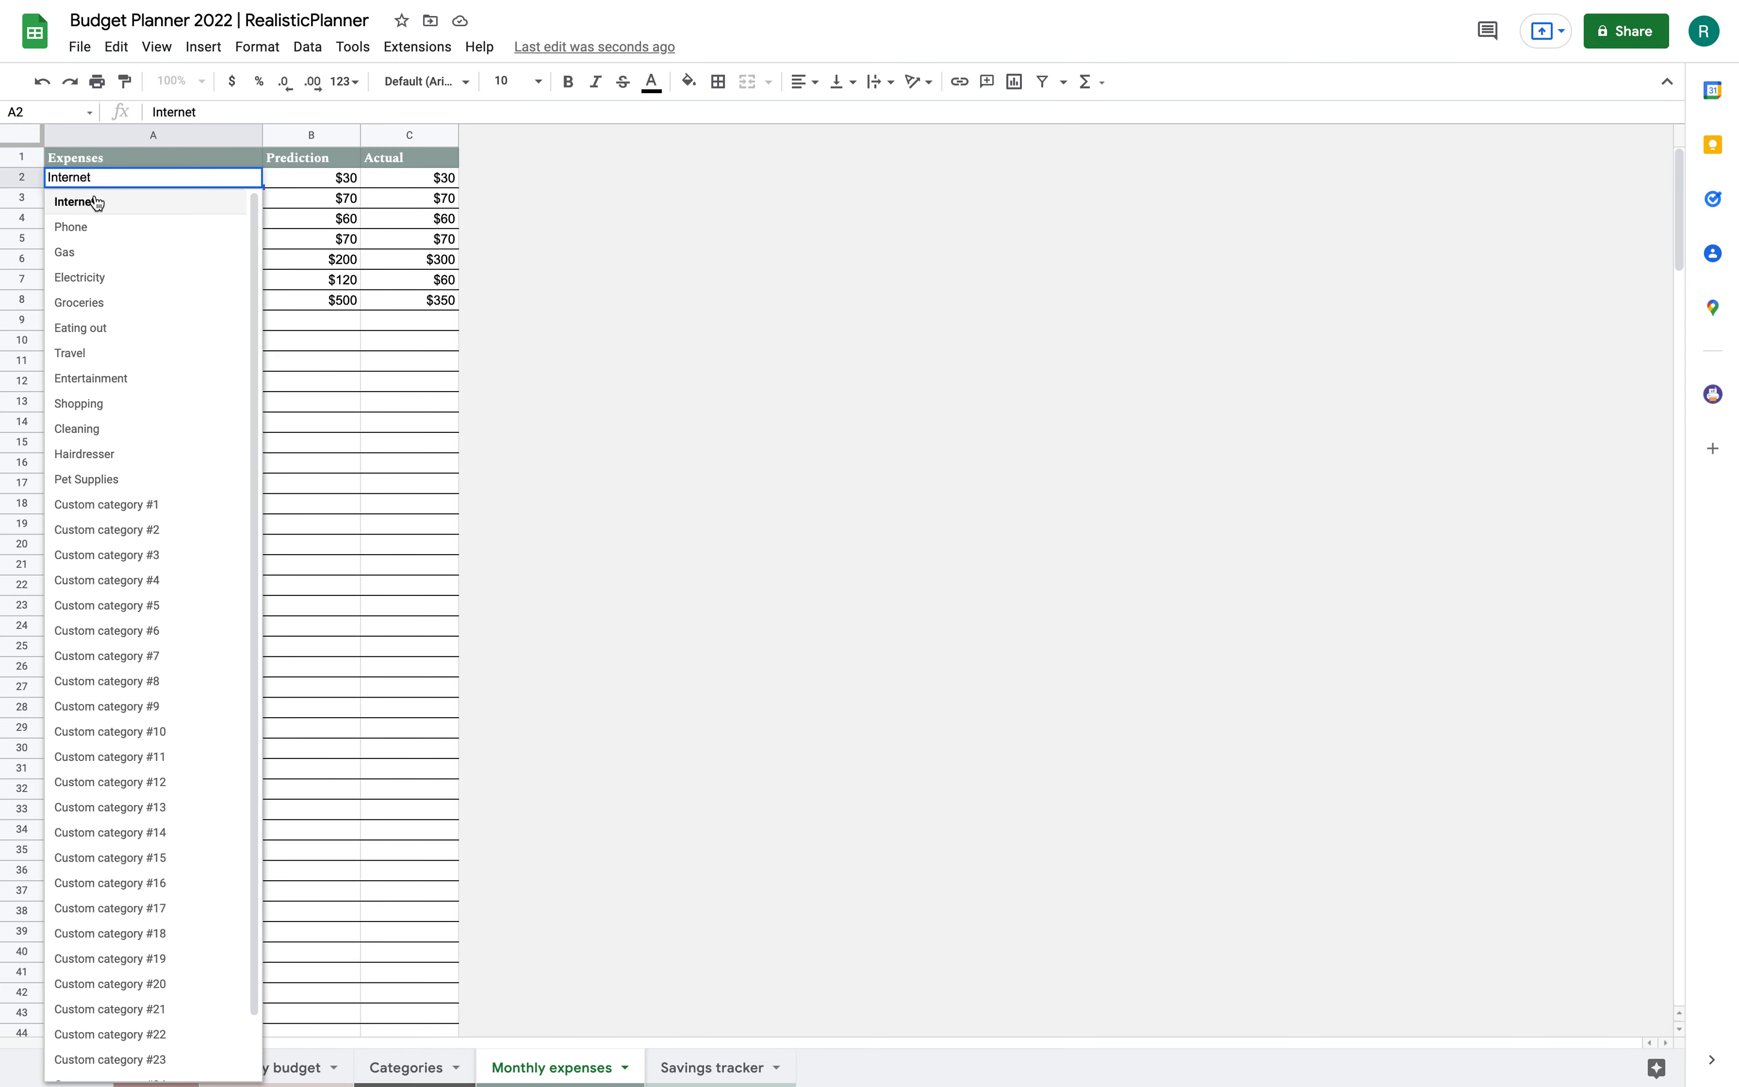
{"action": "left_click", "coordinate": [313, 179]}
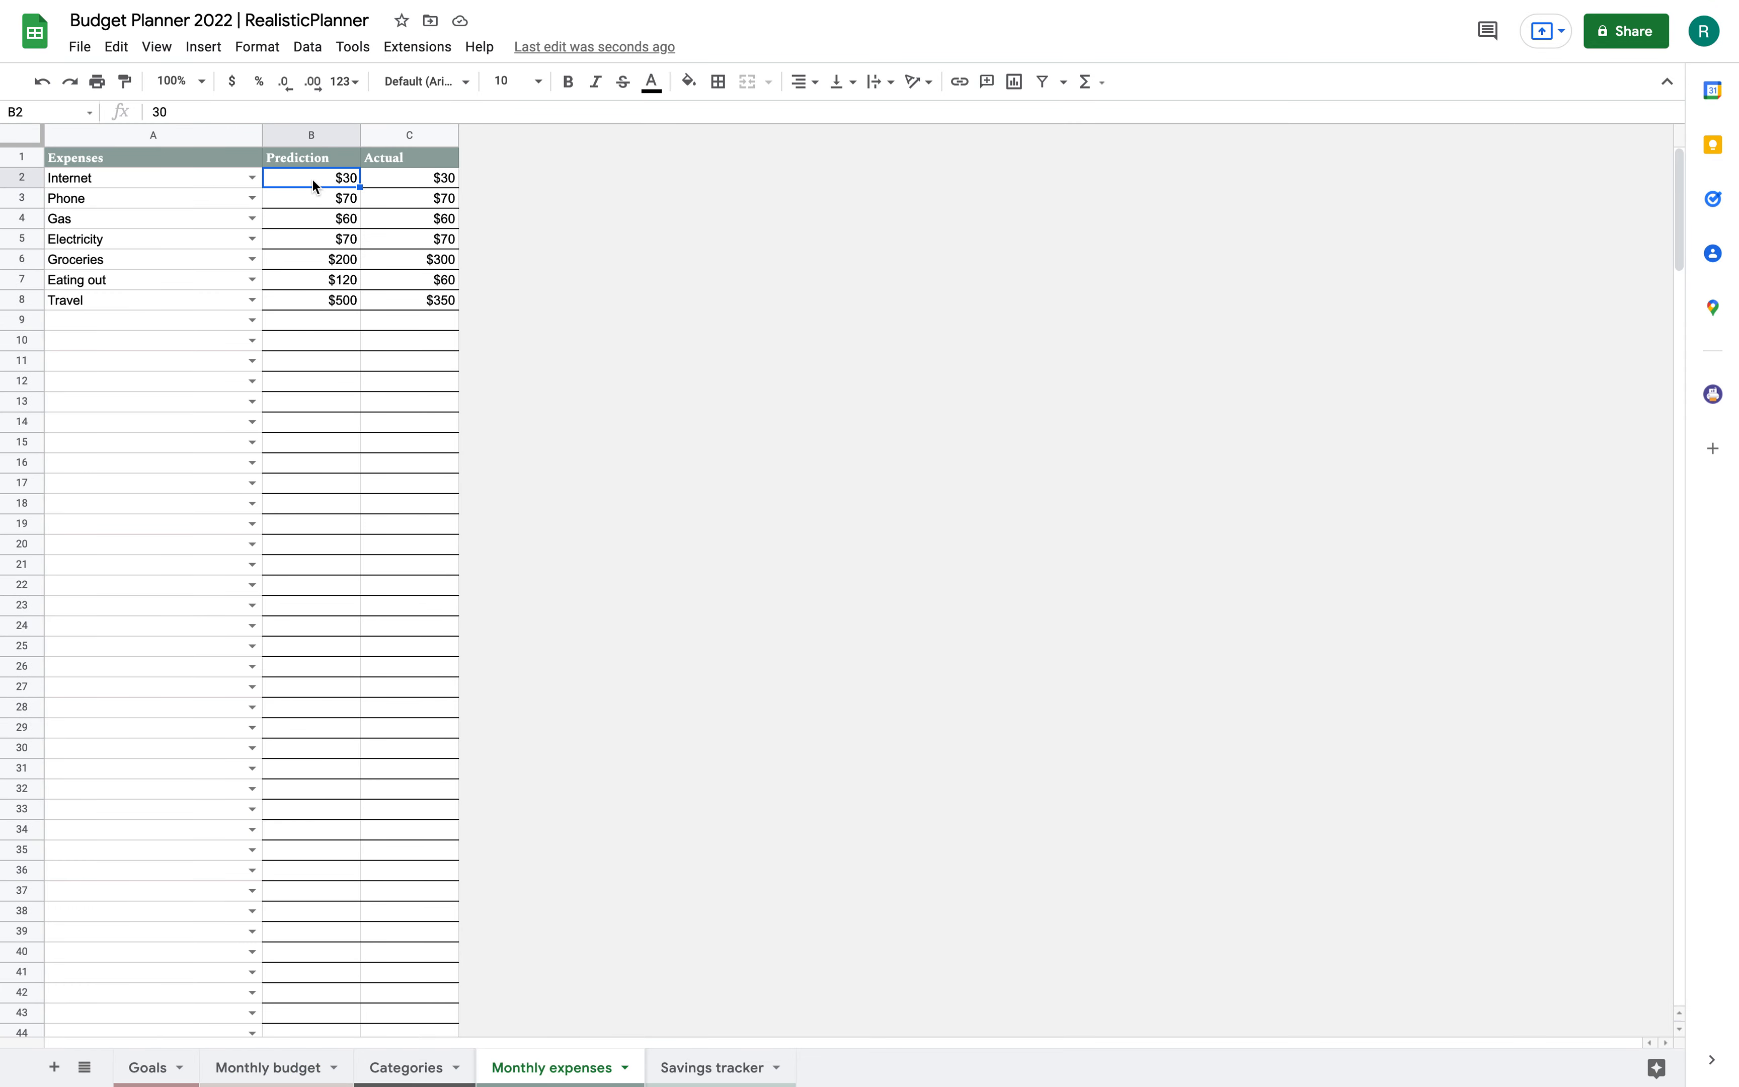
{"action": "left_click", "coordinate": [438, 186]}
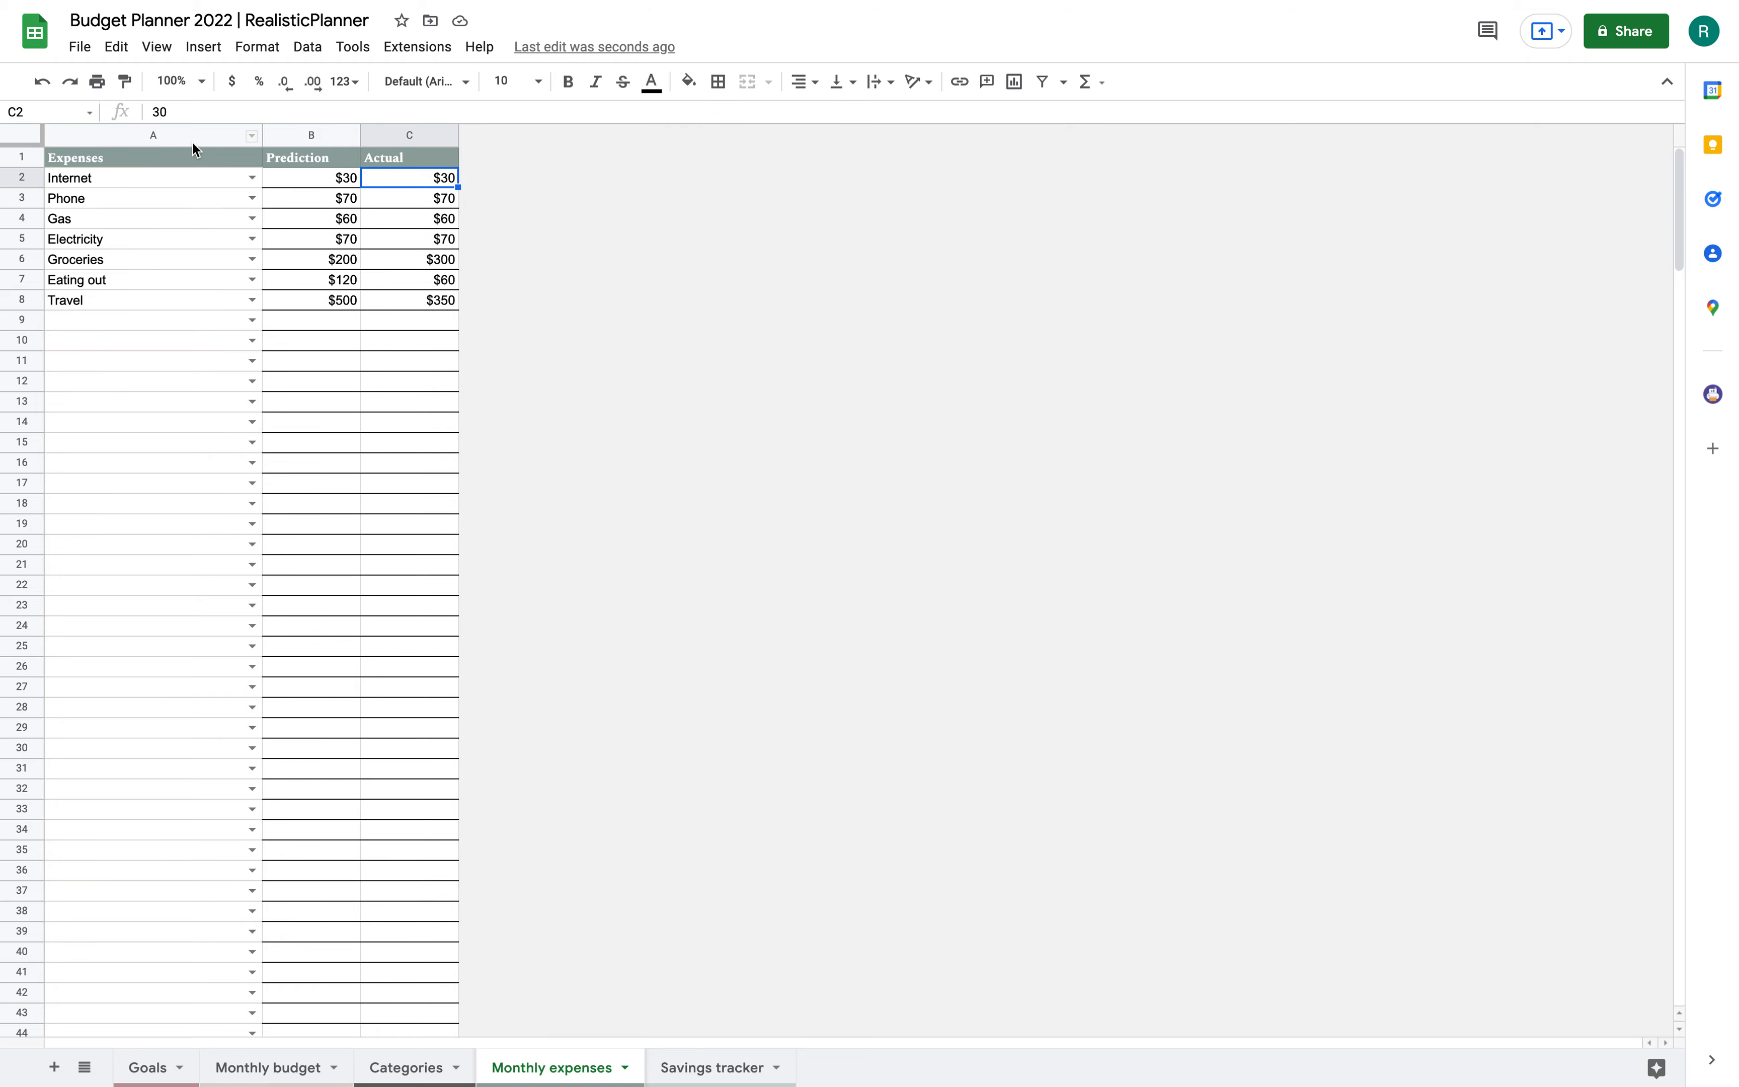
{"action": "left_click", "coordinate": [267, 1070]}
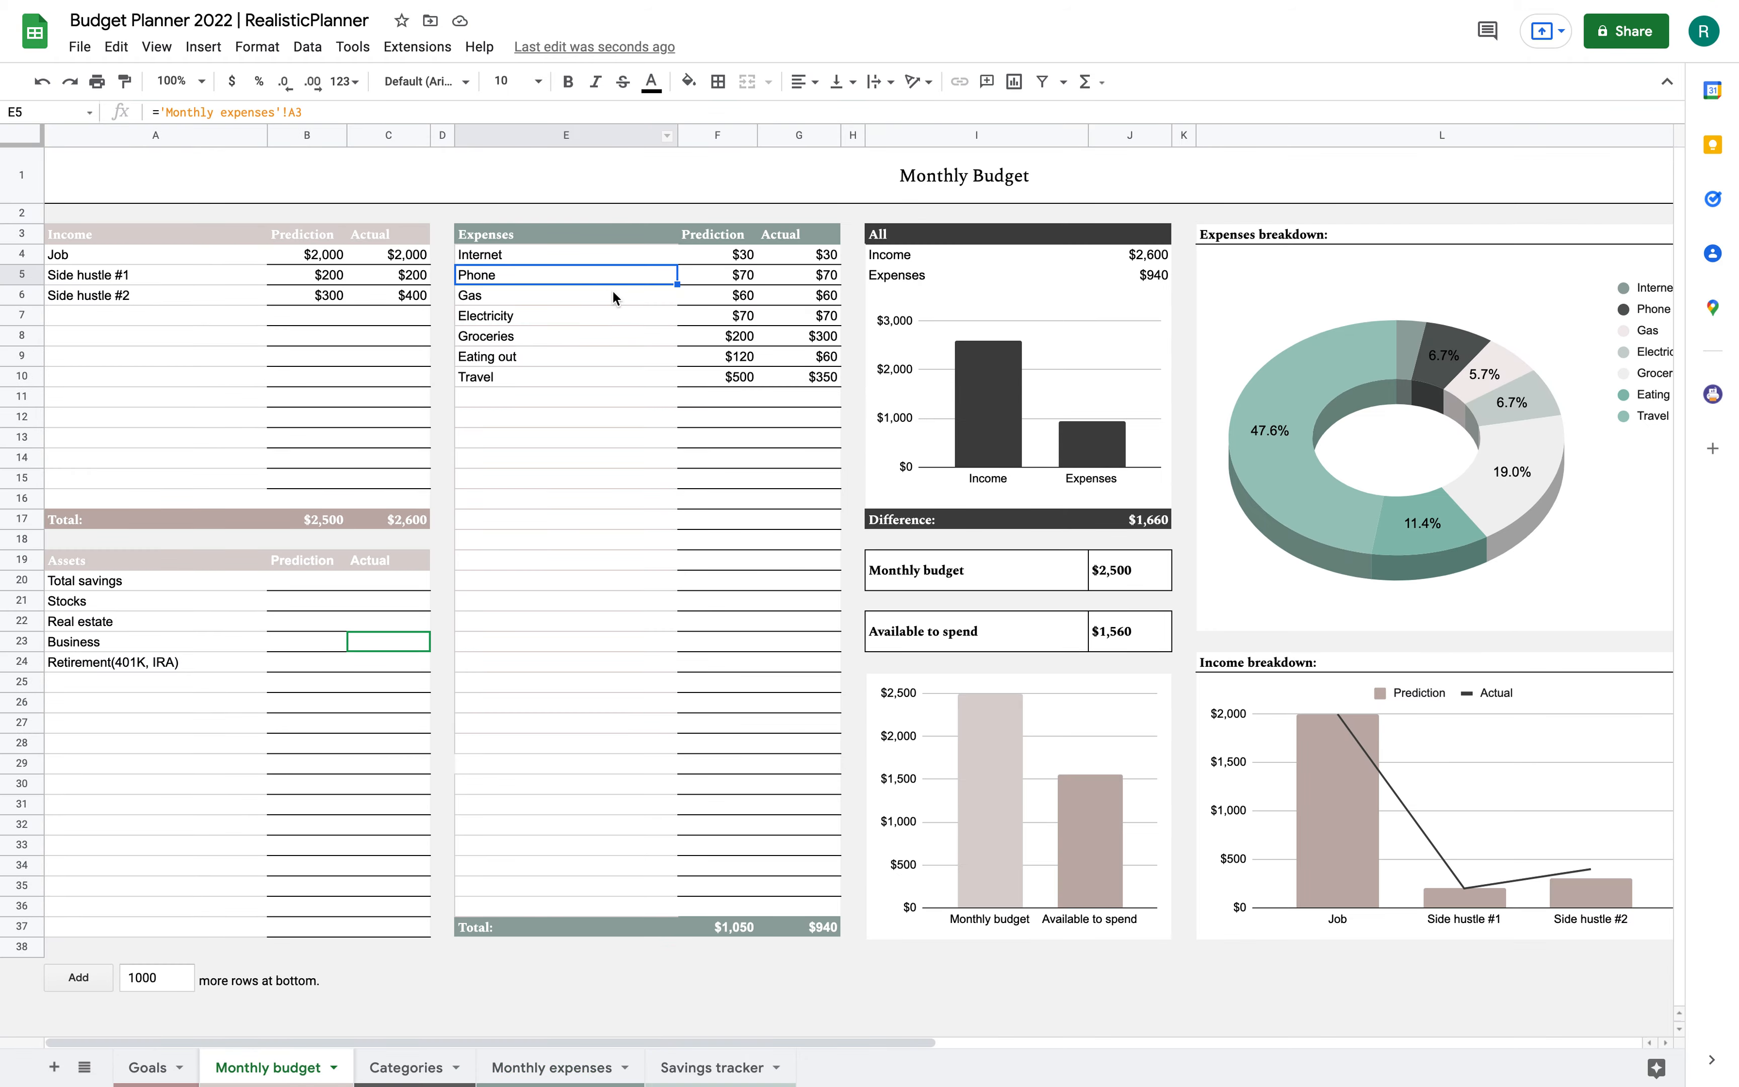
Add an Entertainment expense in row 9 of the Monthly expenses sheet with a prediction of 100 and an actual amount of 100.
{"action": "left_click", "coordinate": [548, 1071]}
{"action": "left_click", "coordinate": [135, 325]}
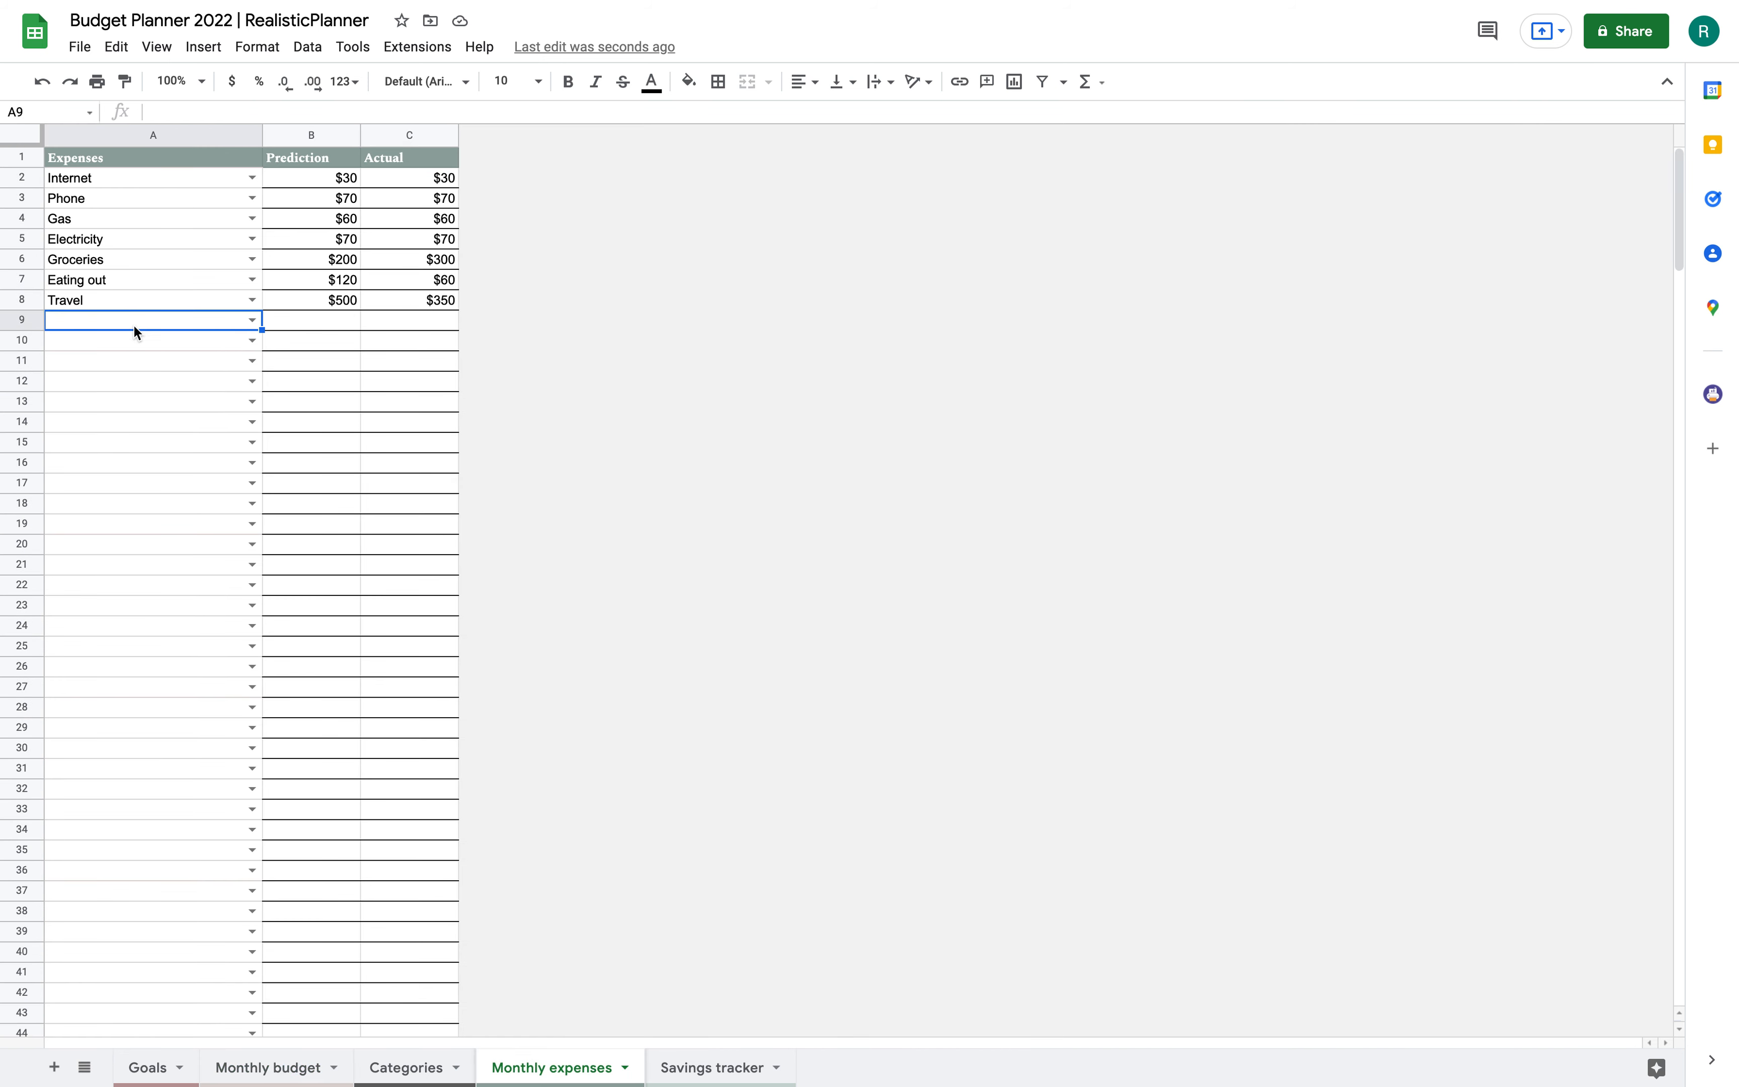
{"action": "left_click", "coordinate": [244, 320]}
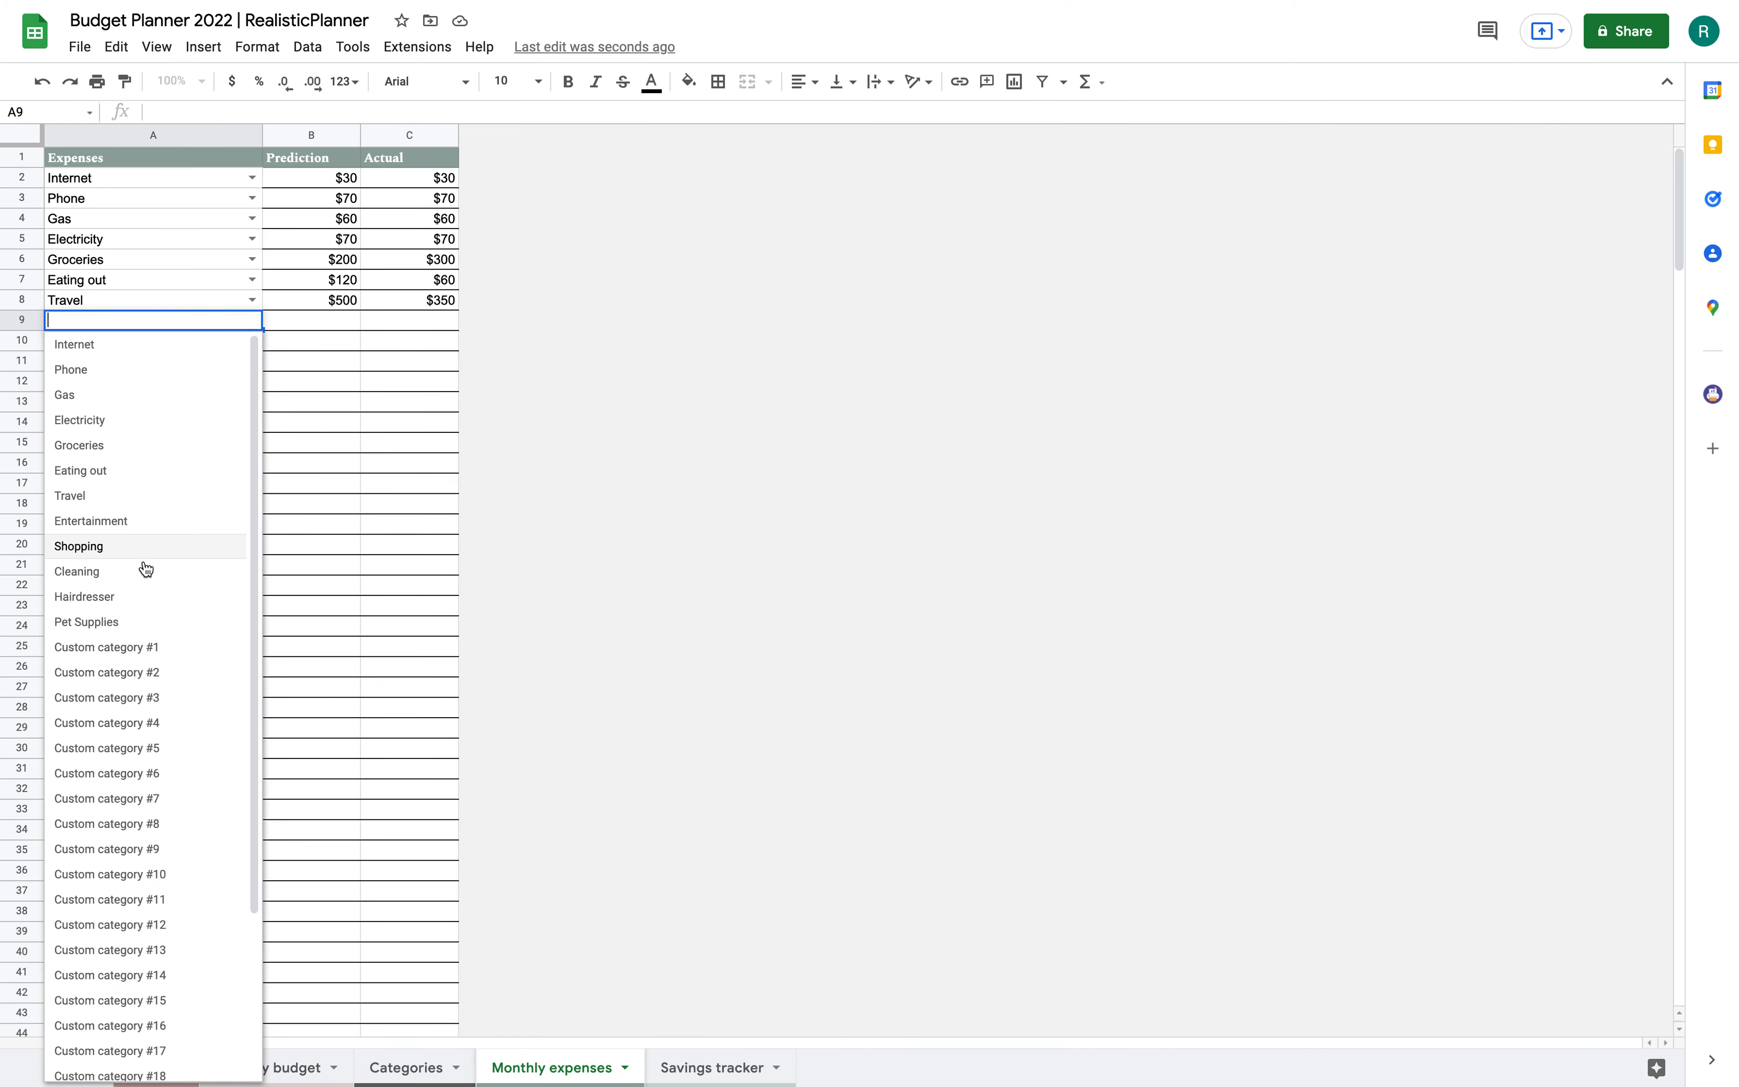
{"action": "left_click", "coordinate": [149, 523]}
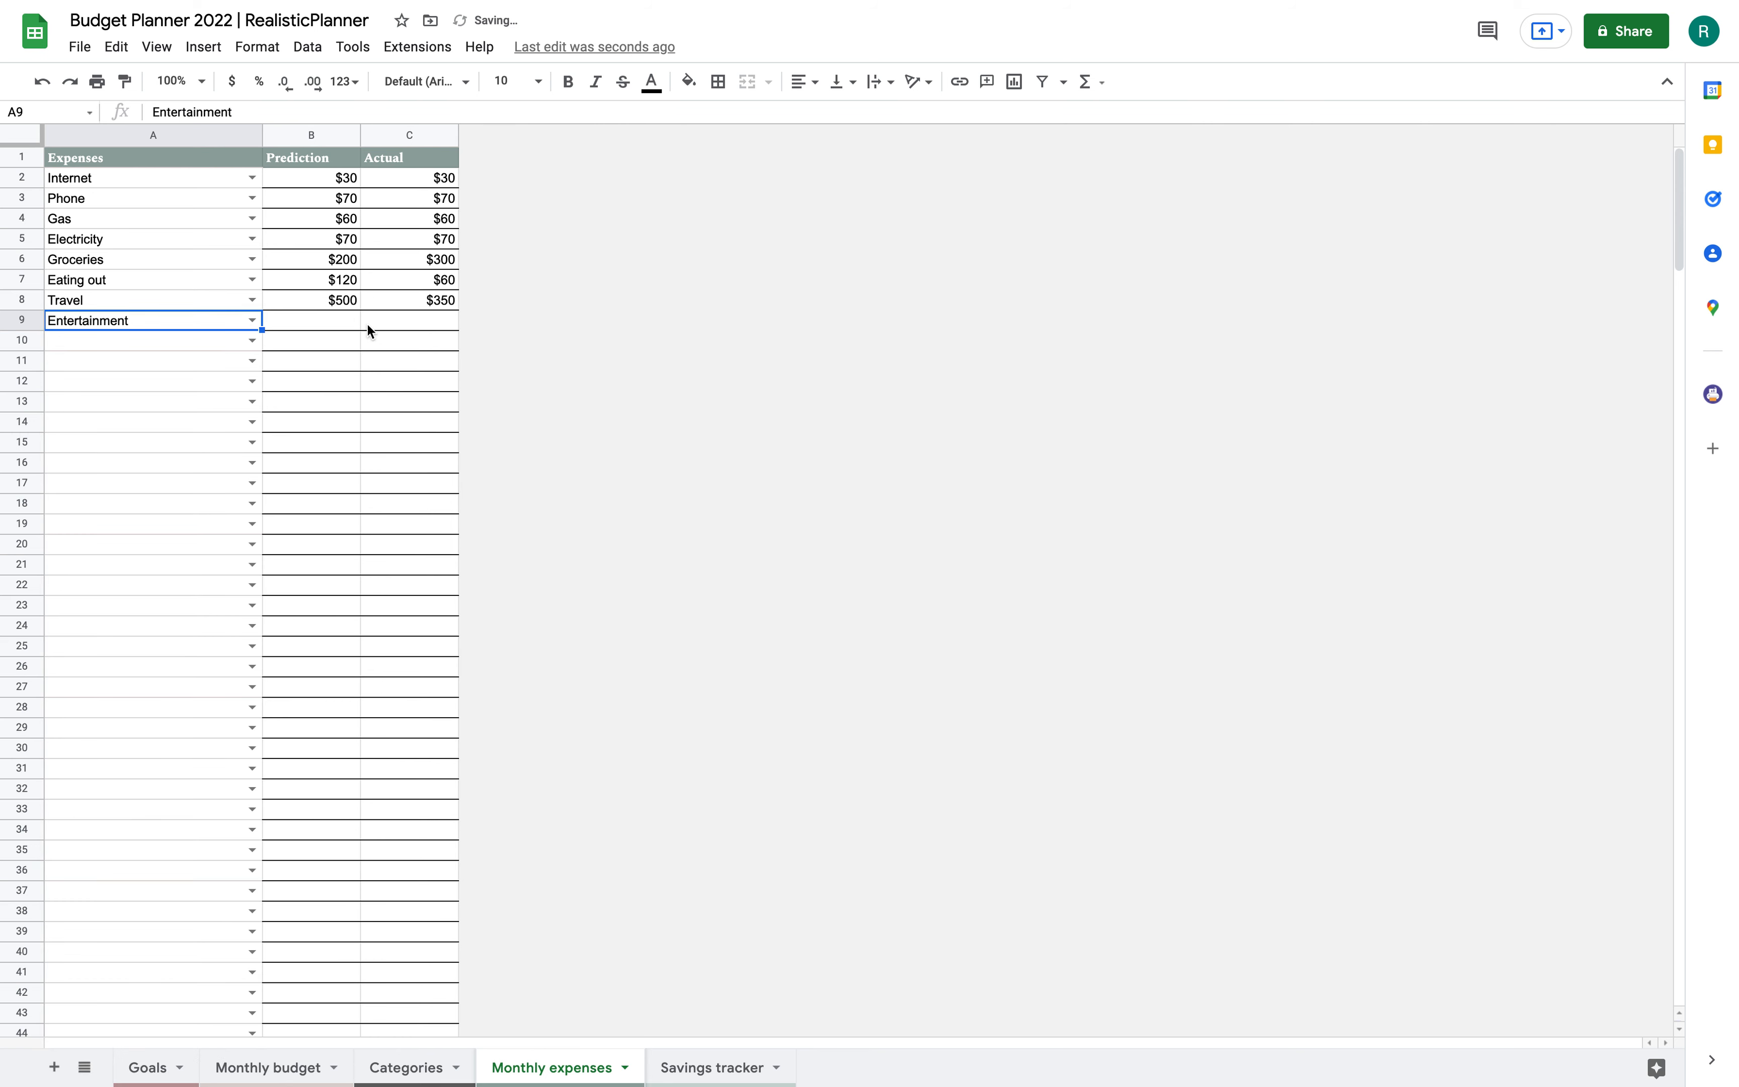
{"action": "left_click", "coordinate": [345, 328]}
{"action": "type", "text": "100"}
{"action": "key", "text": "Tab"}
{"action": "type", "text": "100"}
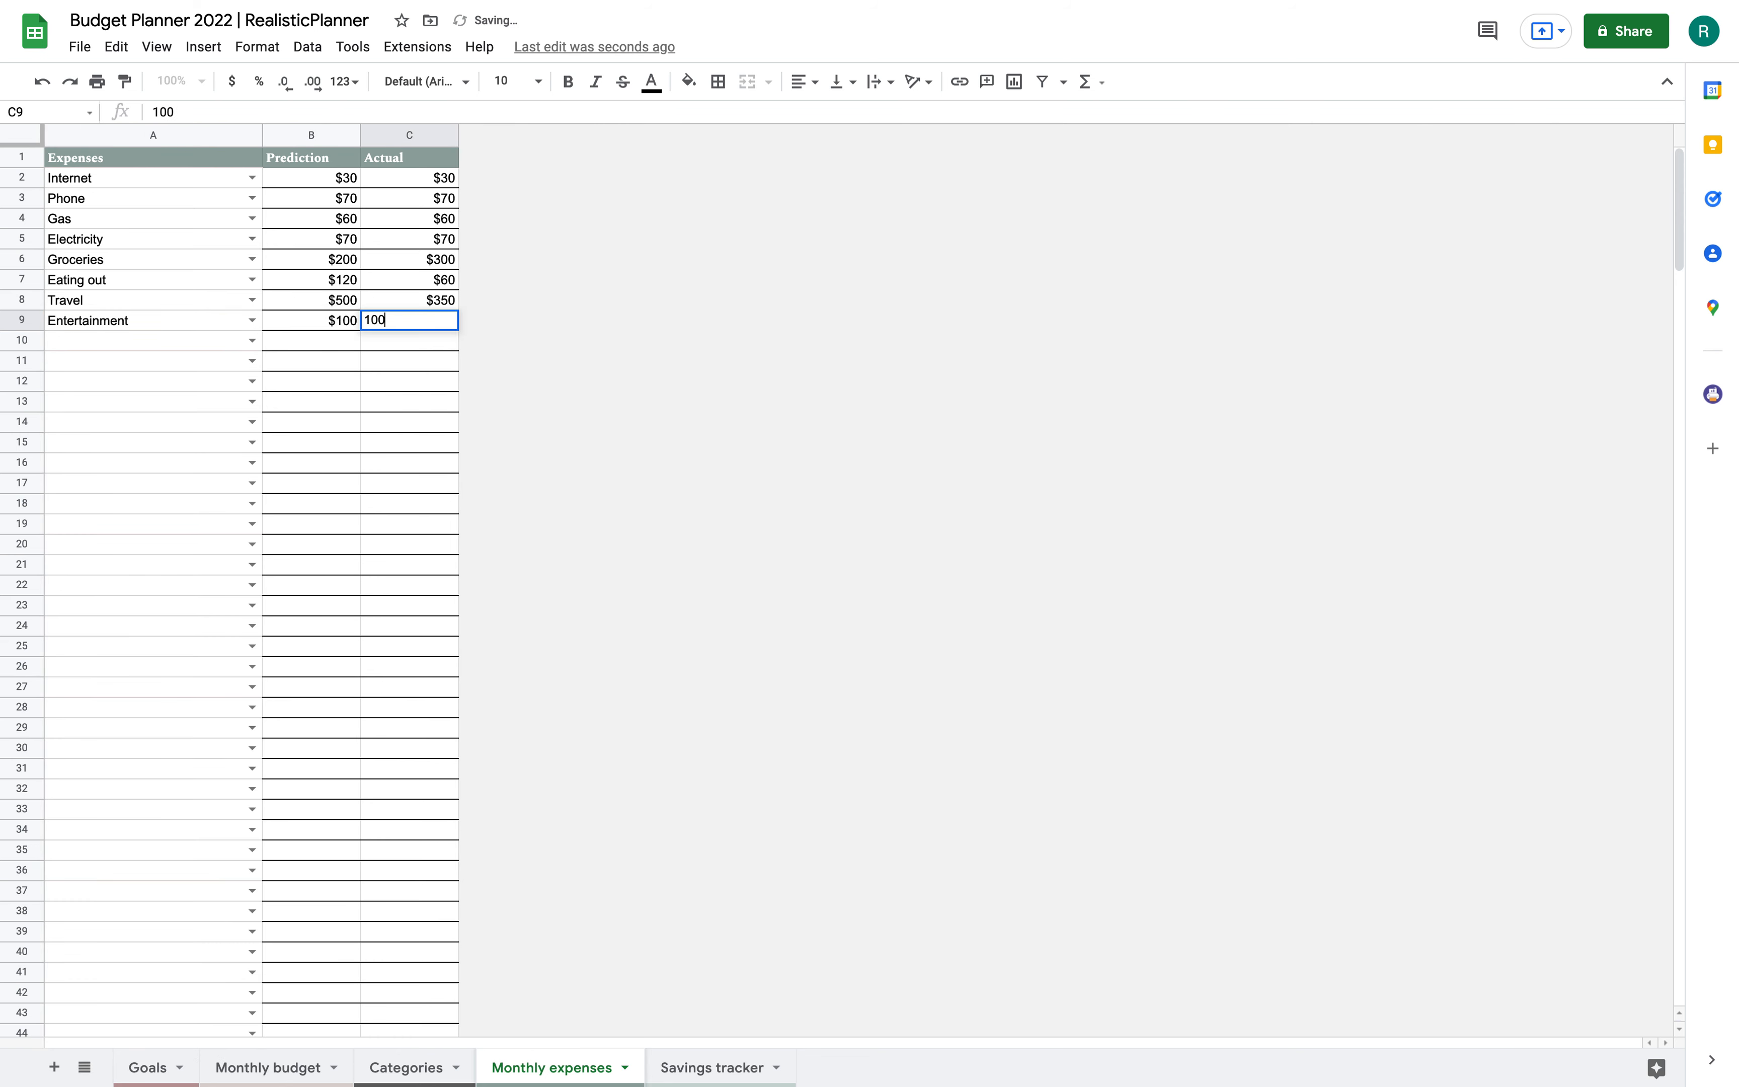
{"action": "key", "text": "Return"}
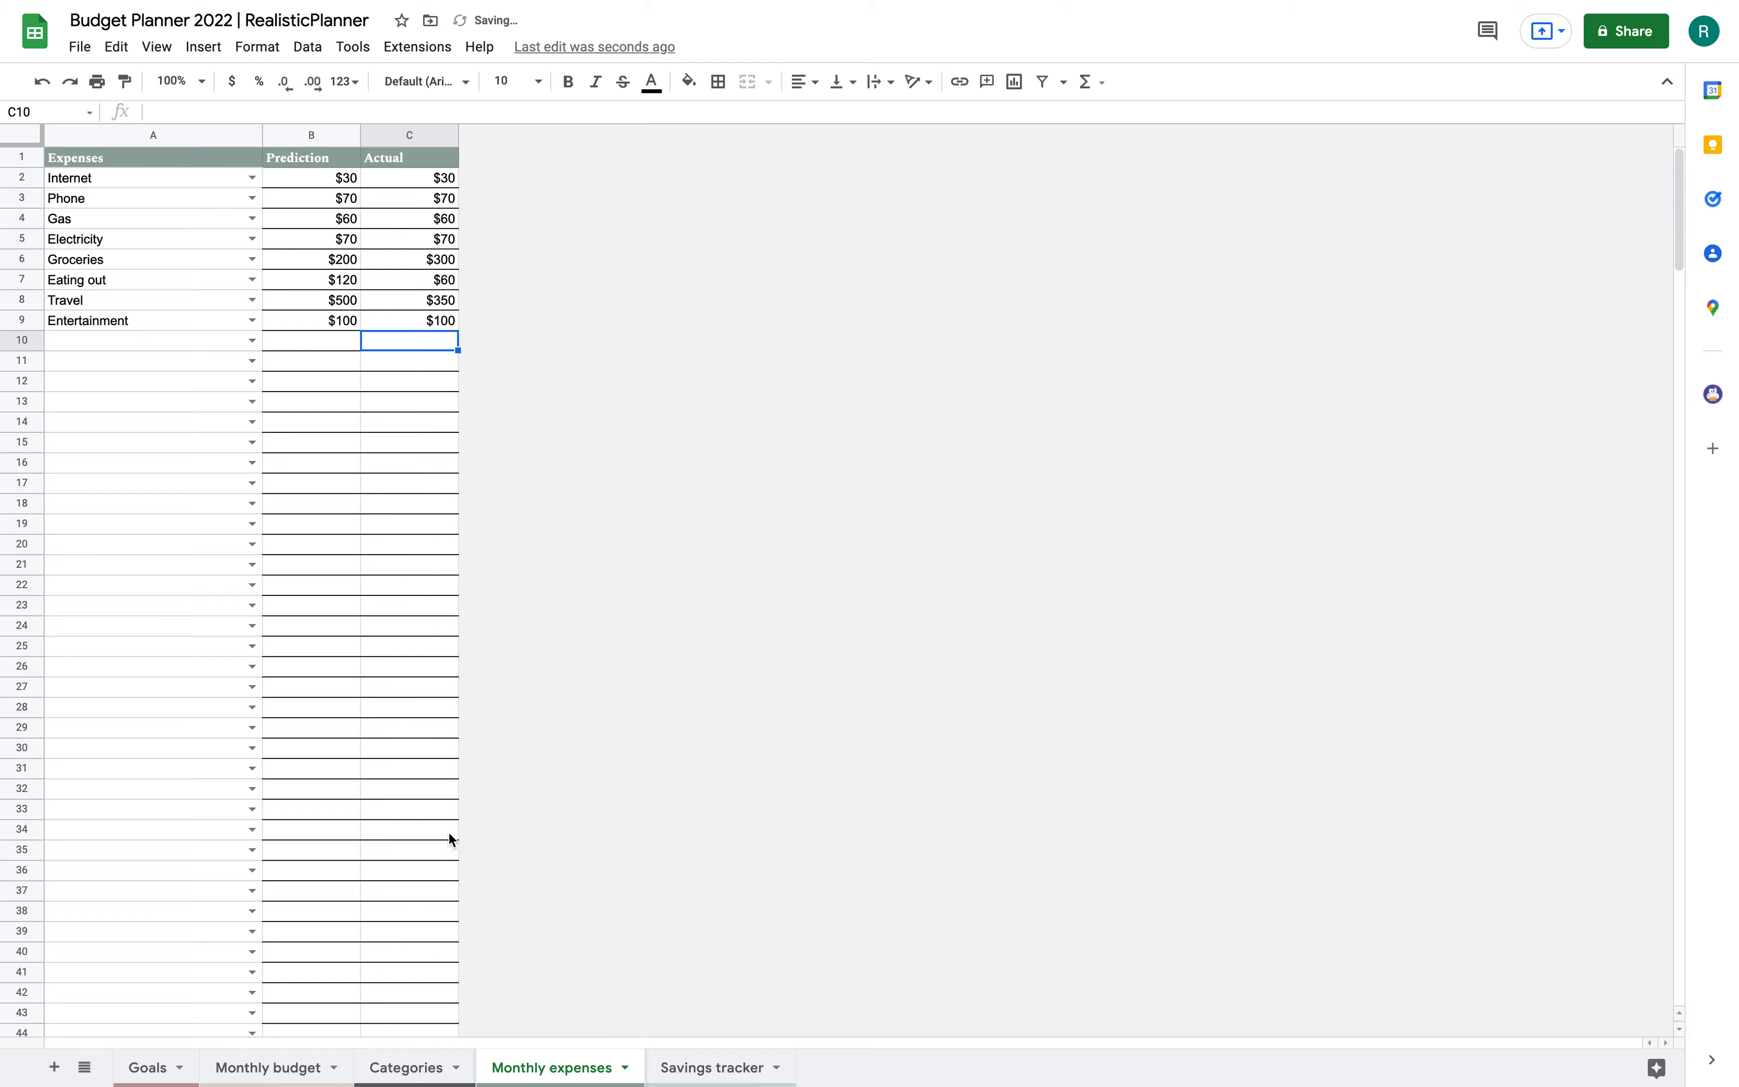
Check the Entertainment row on the Monthly budget sheet and view the category choices for the first expense on Monthly expenses.
{"action": "left_click", "coordinate": [296, 1066]}
{"action": "left_click_drag", "start_coordinate": [494, 400], "coordinate": [823, 400]}
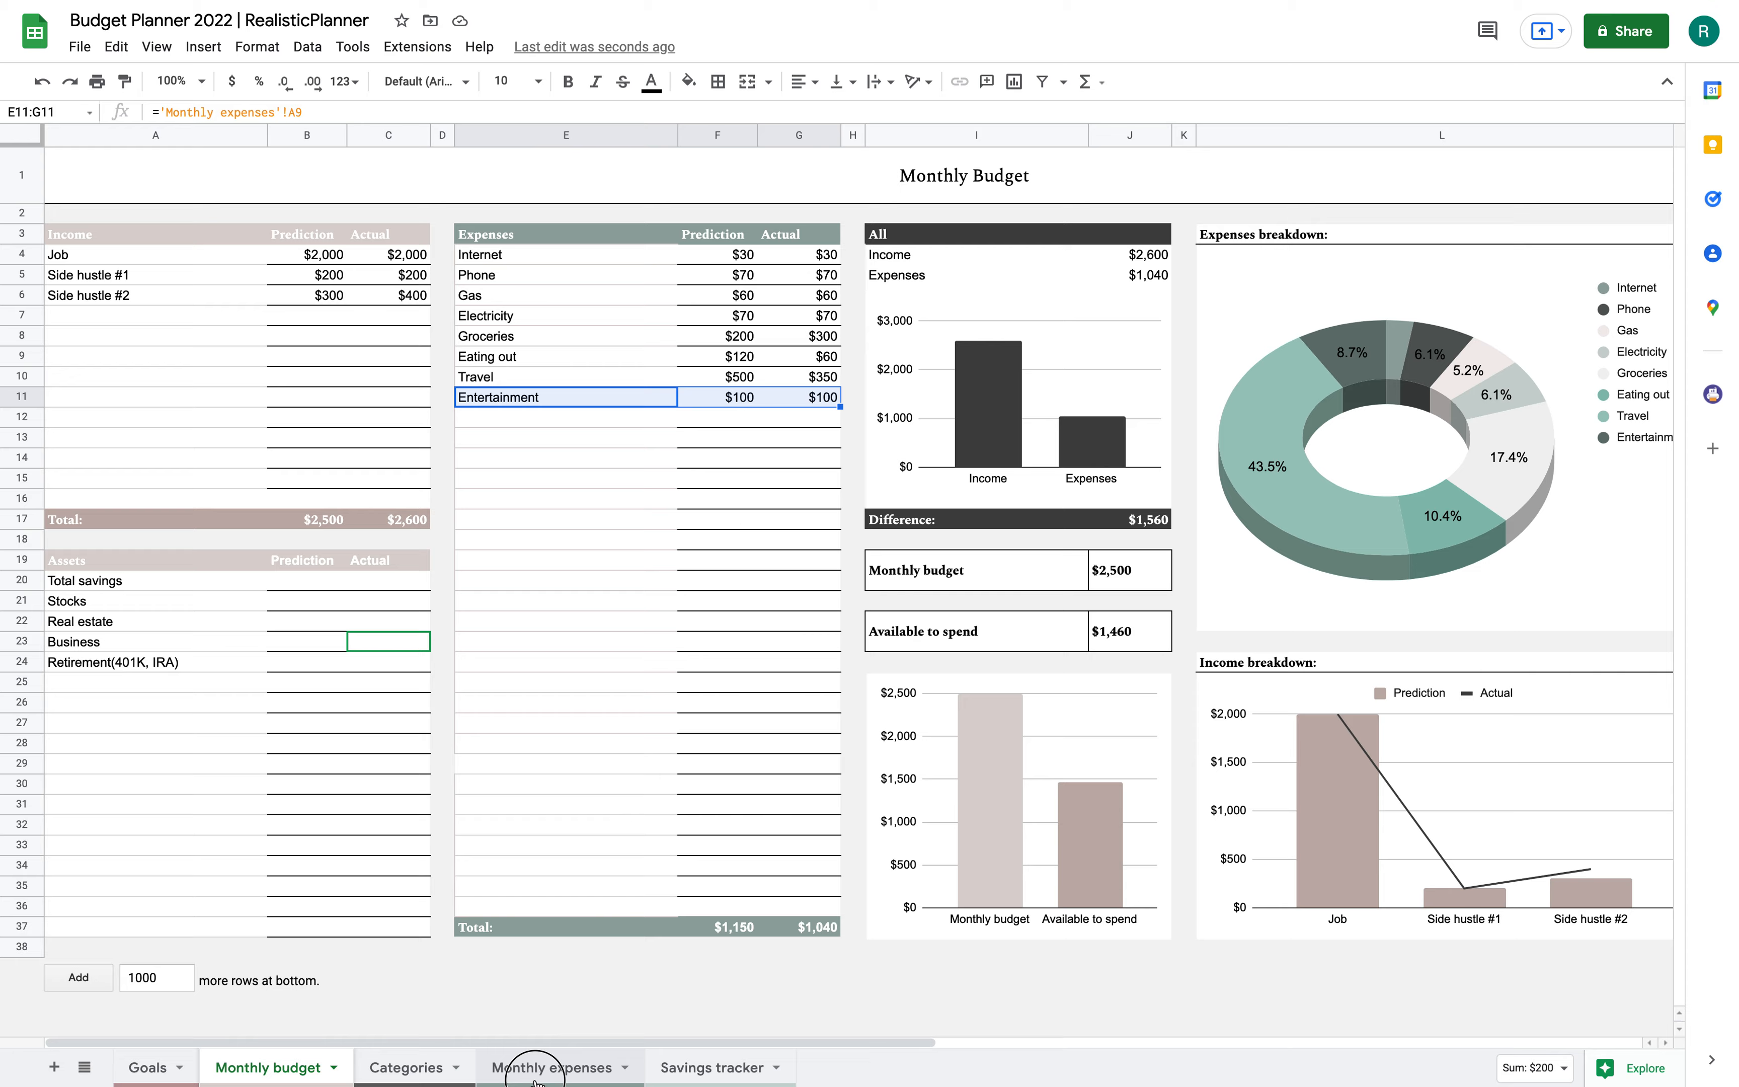
{"action": "left_click", "coordinate": [554, 1067]}
{"action": "left_click", "coordinate": [253, 178]}
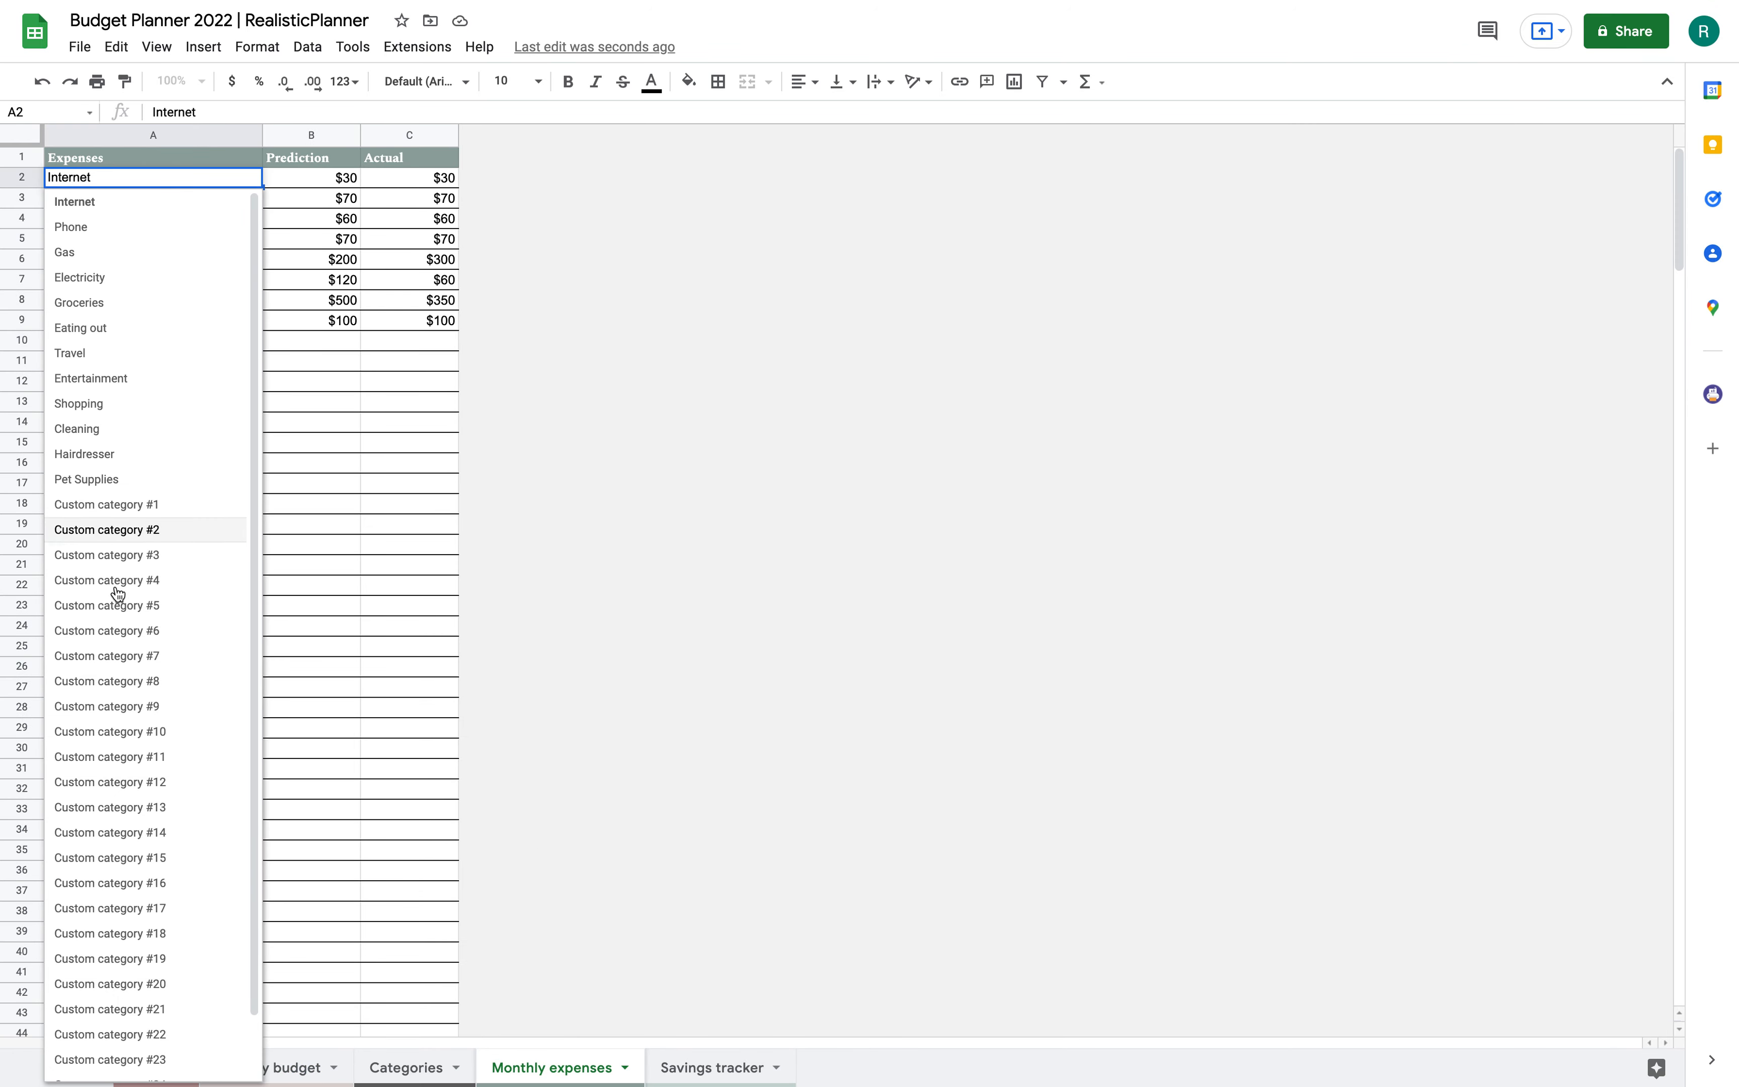
Copy custom categories #9 through #26 on the Categories sheet and clear them from the list.
{"action": "left_click", "coordinate": [417, 1070]}
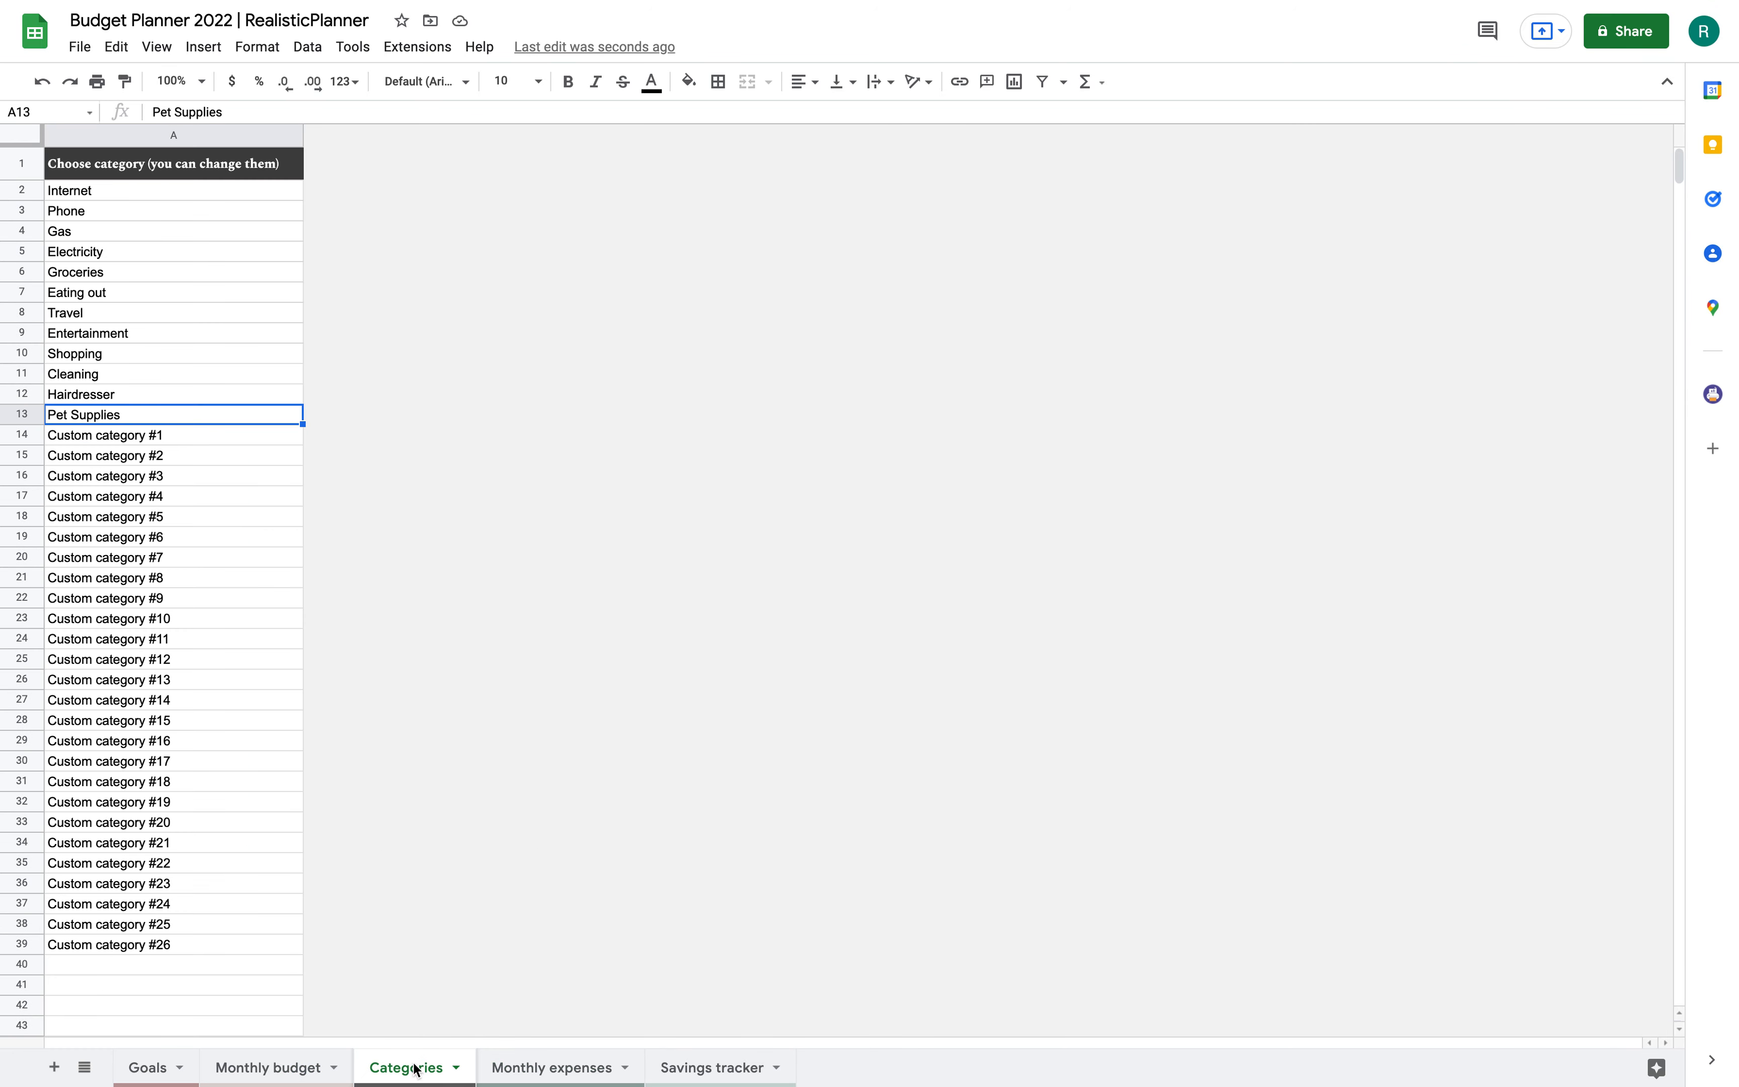
{"action": "left_click_drag", "start_coordinate": [200, 602], "coordinate": [183, 936]}
{"action": "key", "text": "ctrl+c"}
{"action": "key", "text": "Delete"}
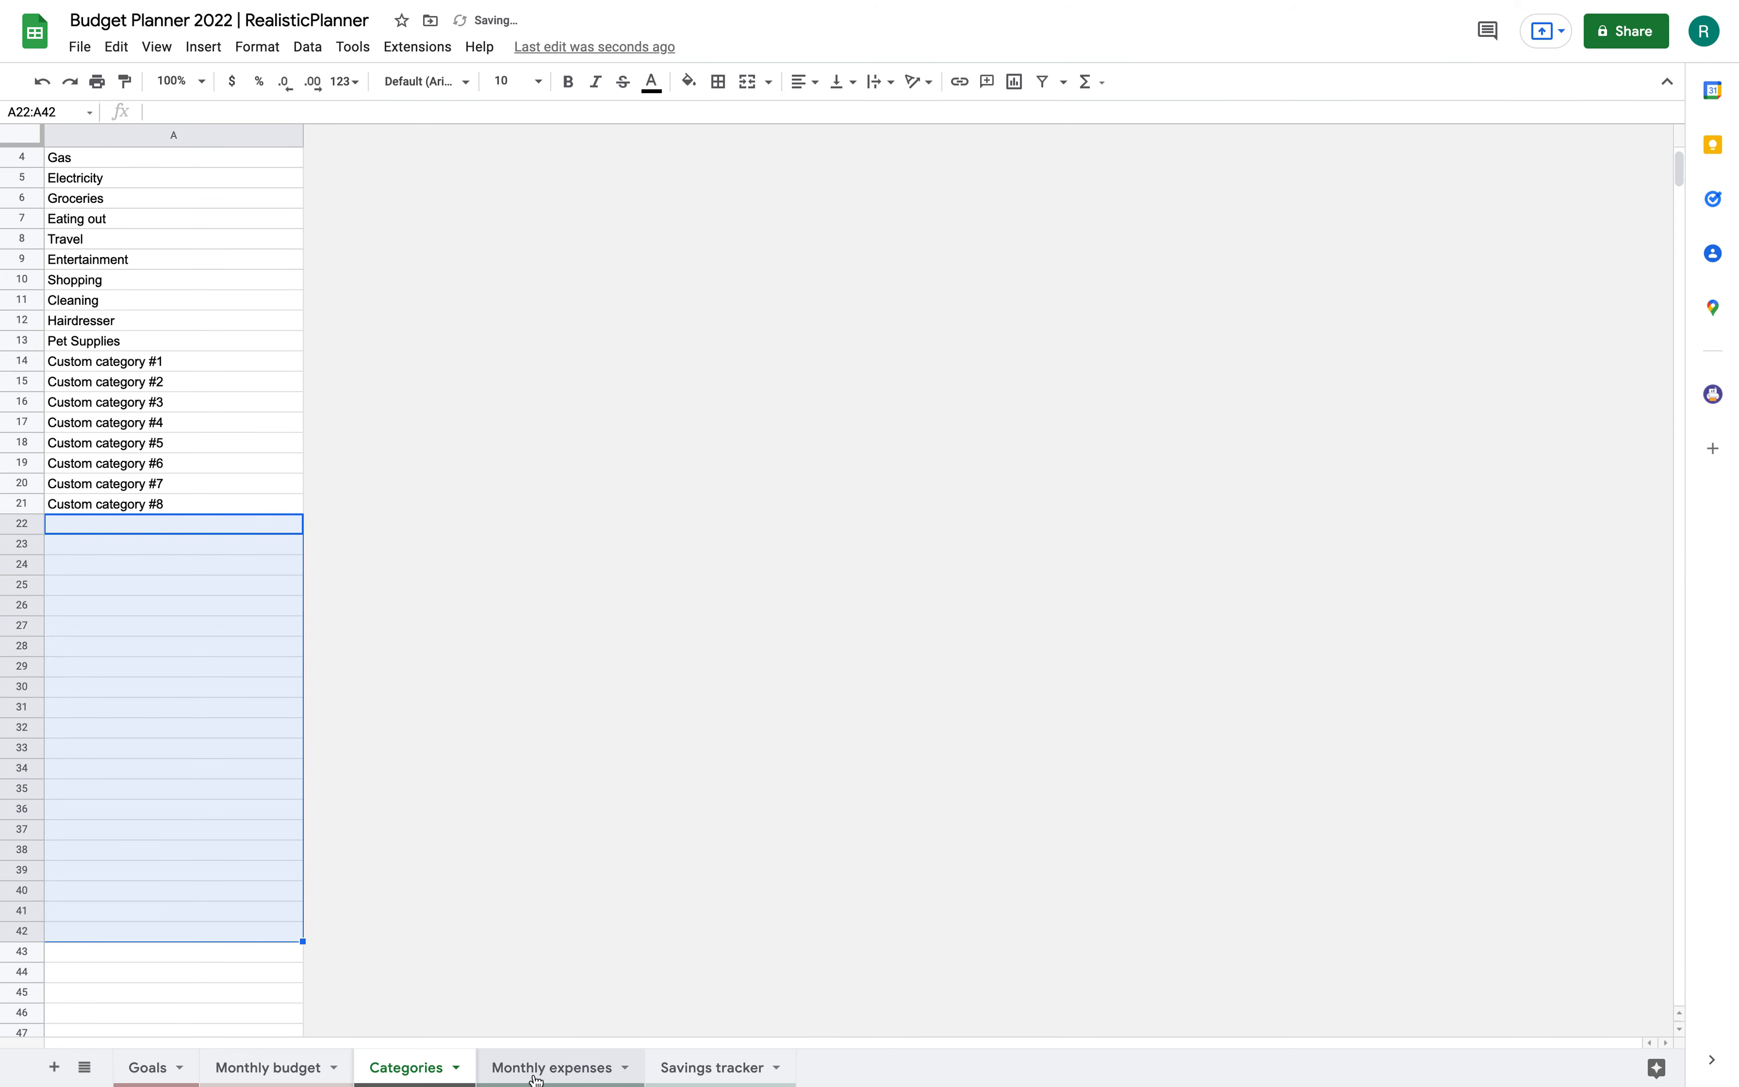
Check the category choices for the first expense on the Monthly expenses sheet without changing the selection.
{"action": "left_click", "coordinate": [573, 1071]}
{"action": "left_click", "coordinate": [251, 178]}
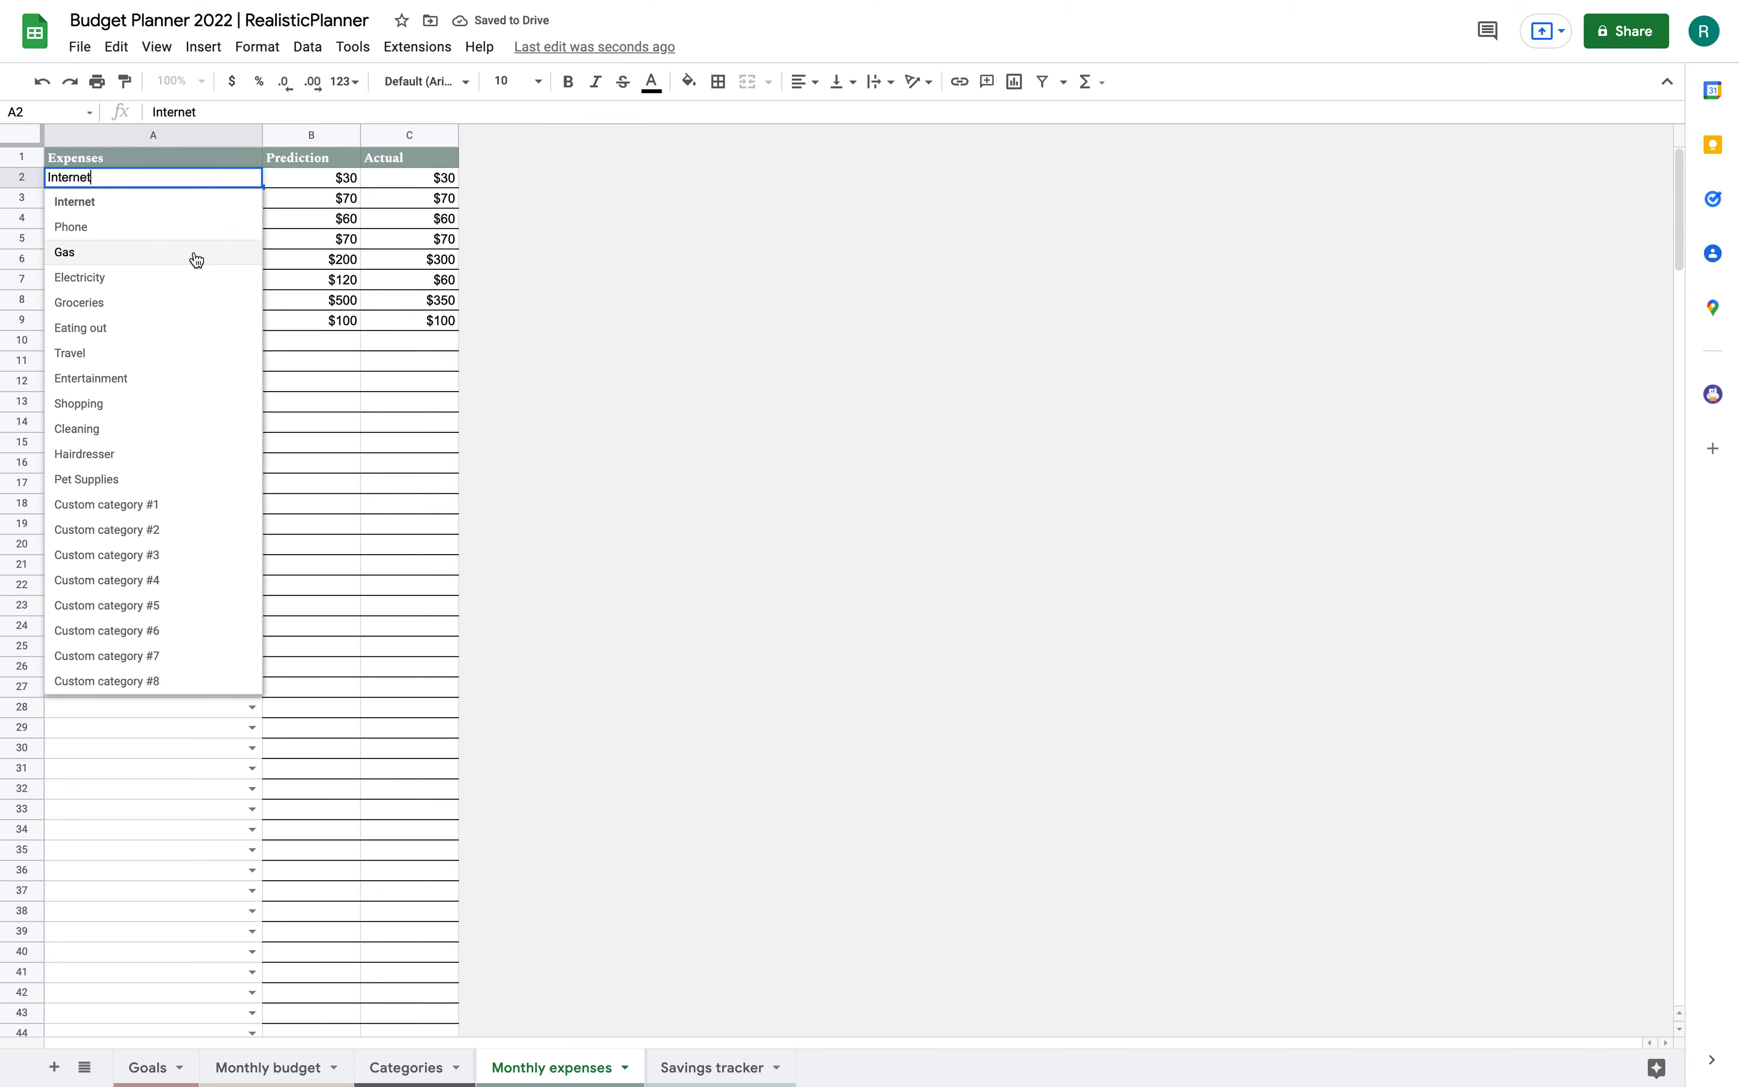
{"action": "left_click", "coordinate": [626, 423]}
Paste custom categories #9 through #26 back into the Categories sheet starting at A22.
{"action": "left_click", "coordinate": [441, 1070]}
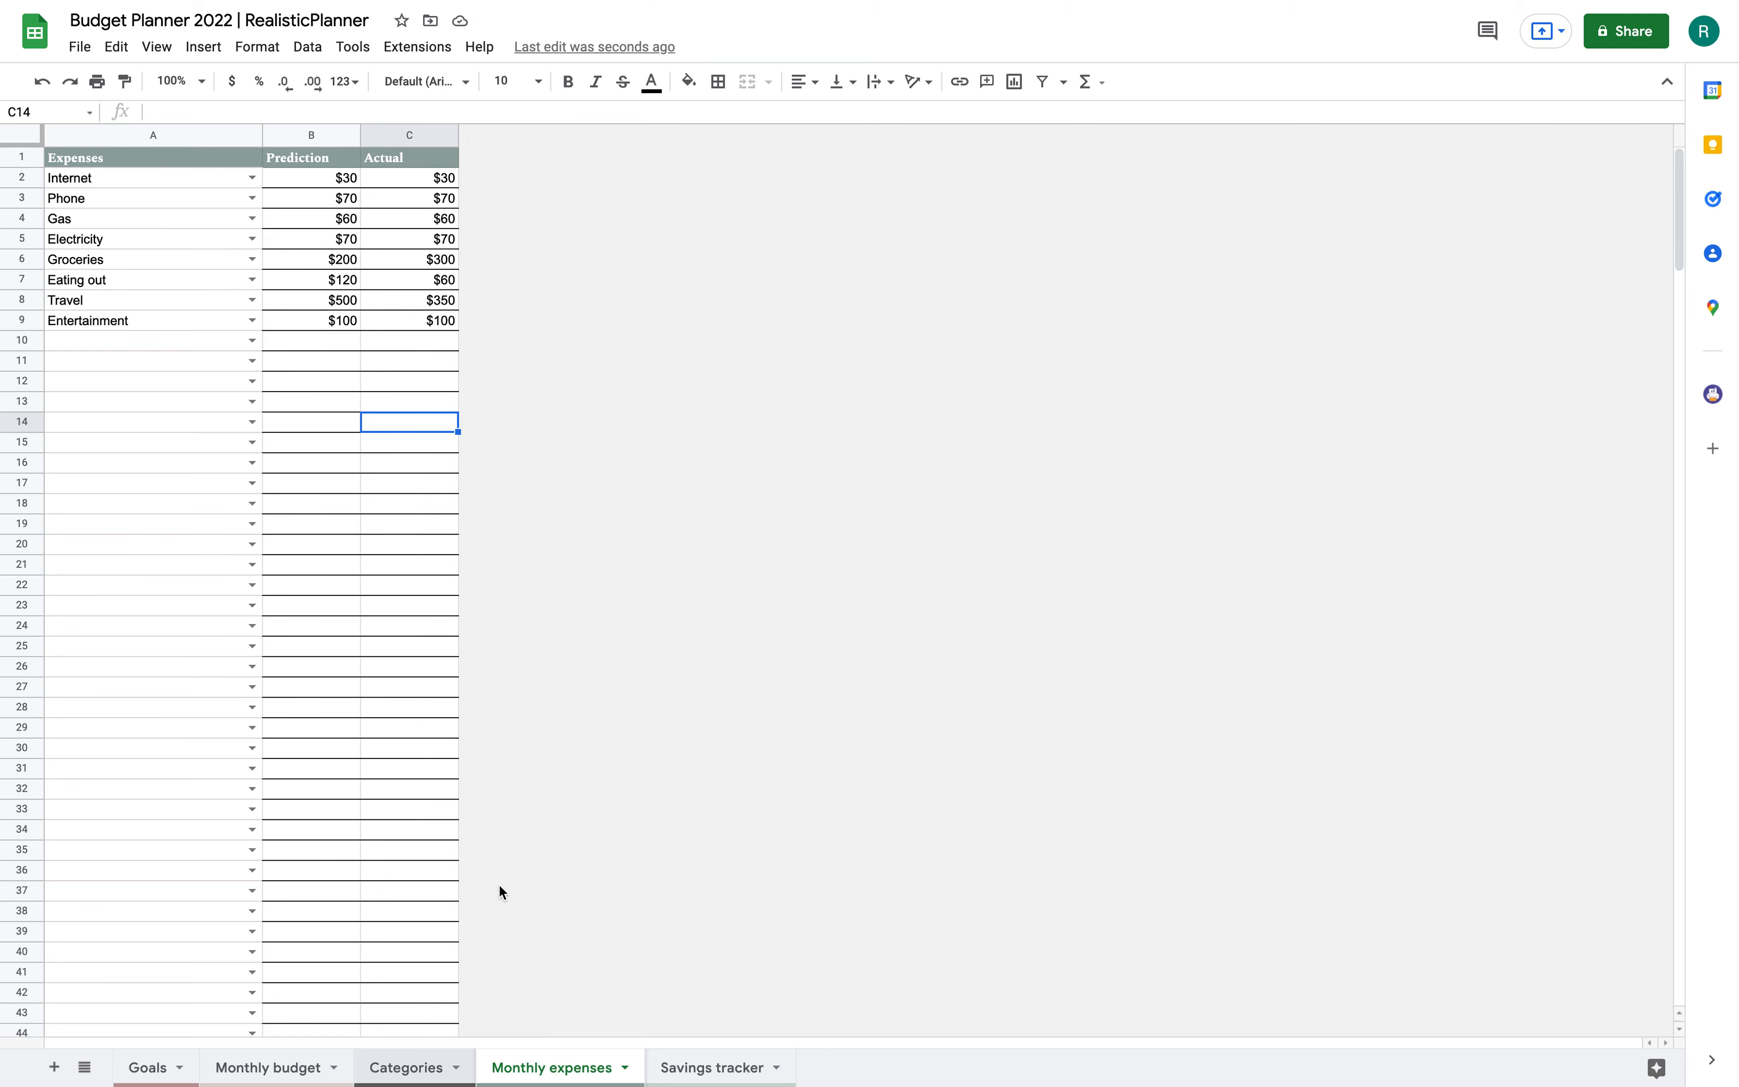
{"action": "key", "text": "ctrl+v"}
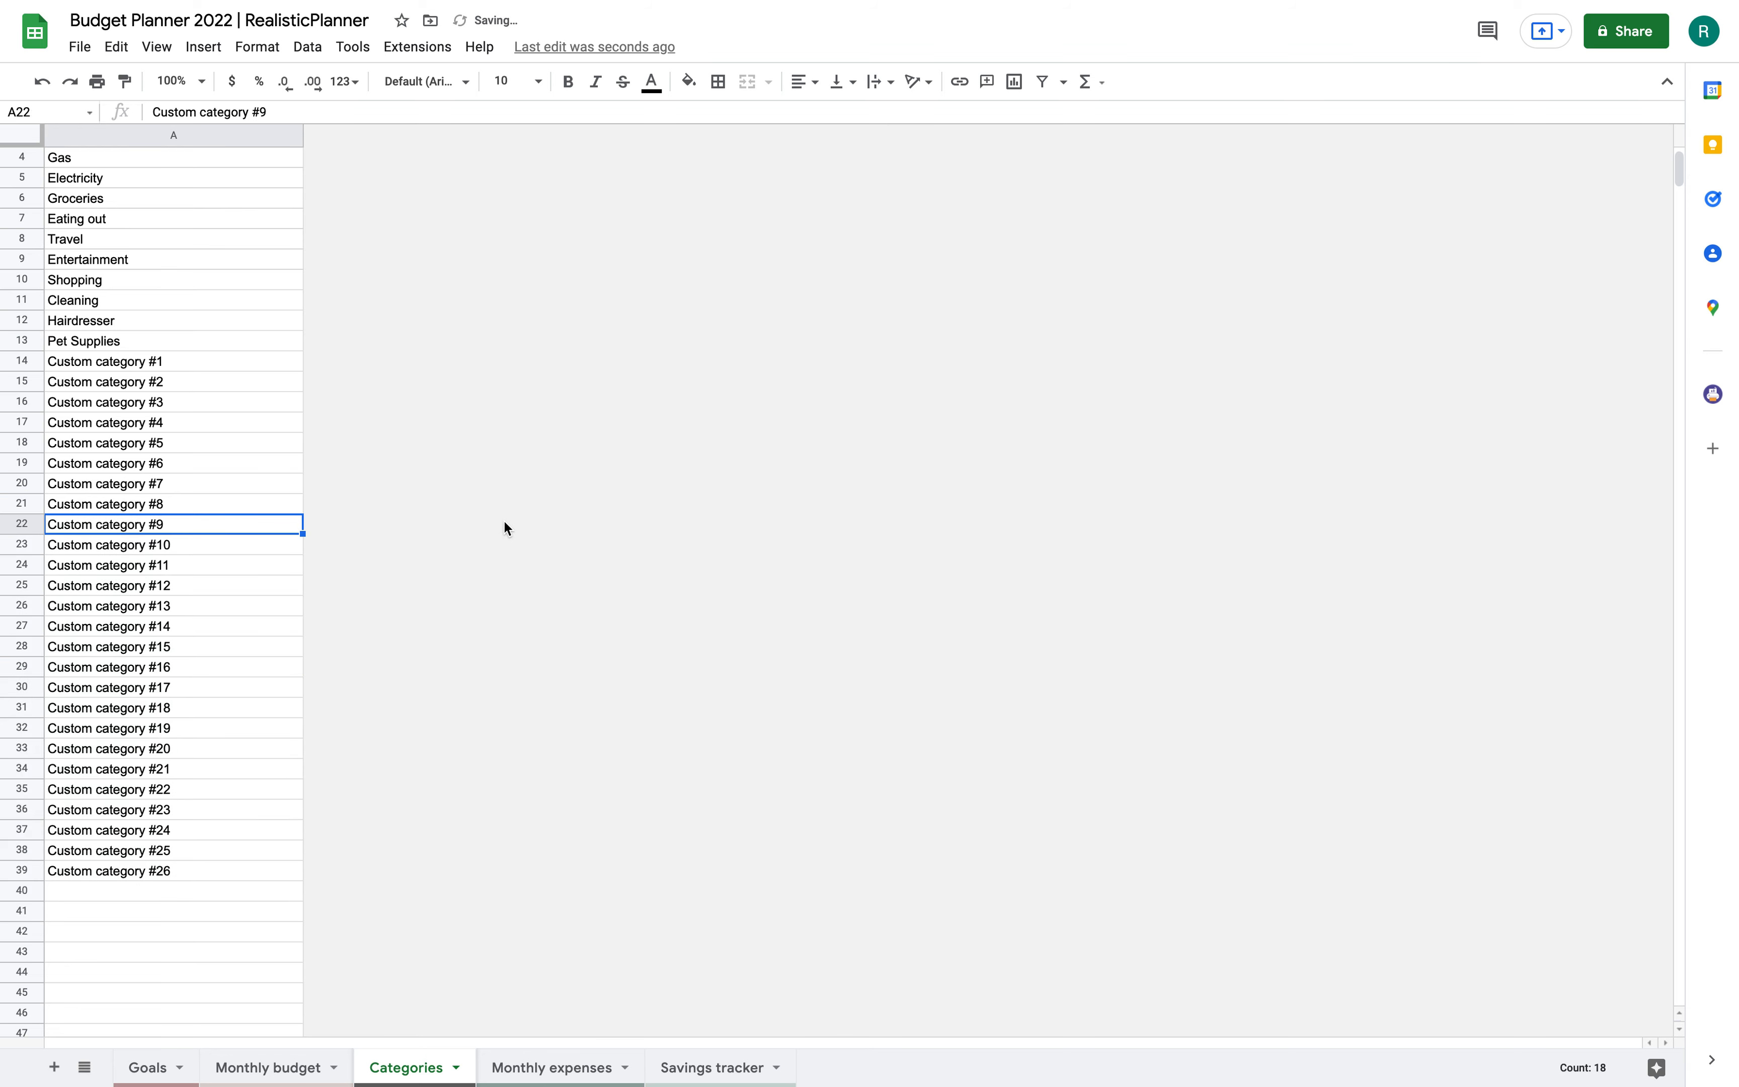
Examine the editable custom and standard category names in the Categories sheet, from Custom category #1 up to Internet.
{"action": "left_click", "coordinate": [210, 367]}
{"action": "left_click", "coordinate": [108, 255]}
{"action": "left_click", "coordinate": [167, 399]}
{"action": "left_click", "coordinate": [142, 359]}
{"action": "scroll", "coordinate": [133, 287], "scroll_direction": "up", "scroll_amount": 2}
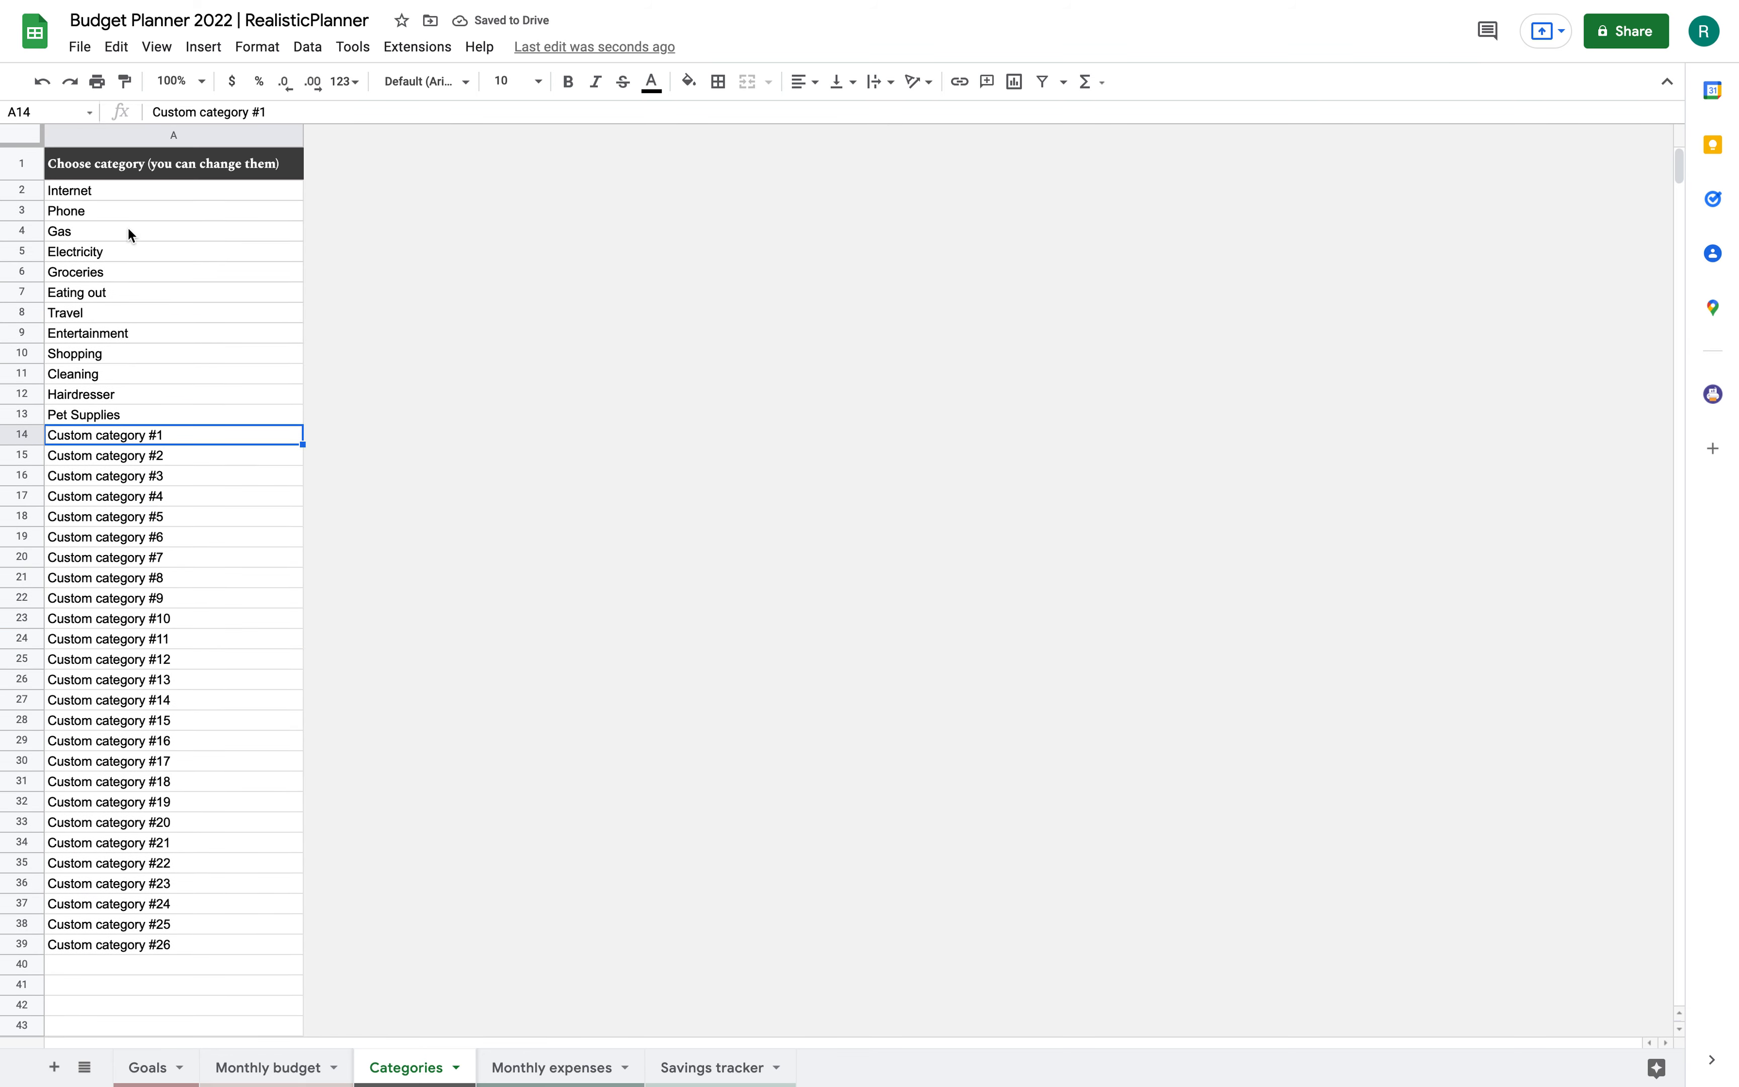
{"action": "left_click", "coordinate": [101, 189]}
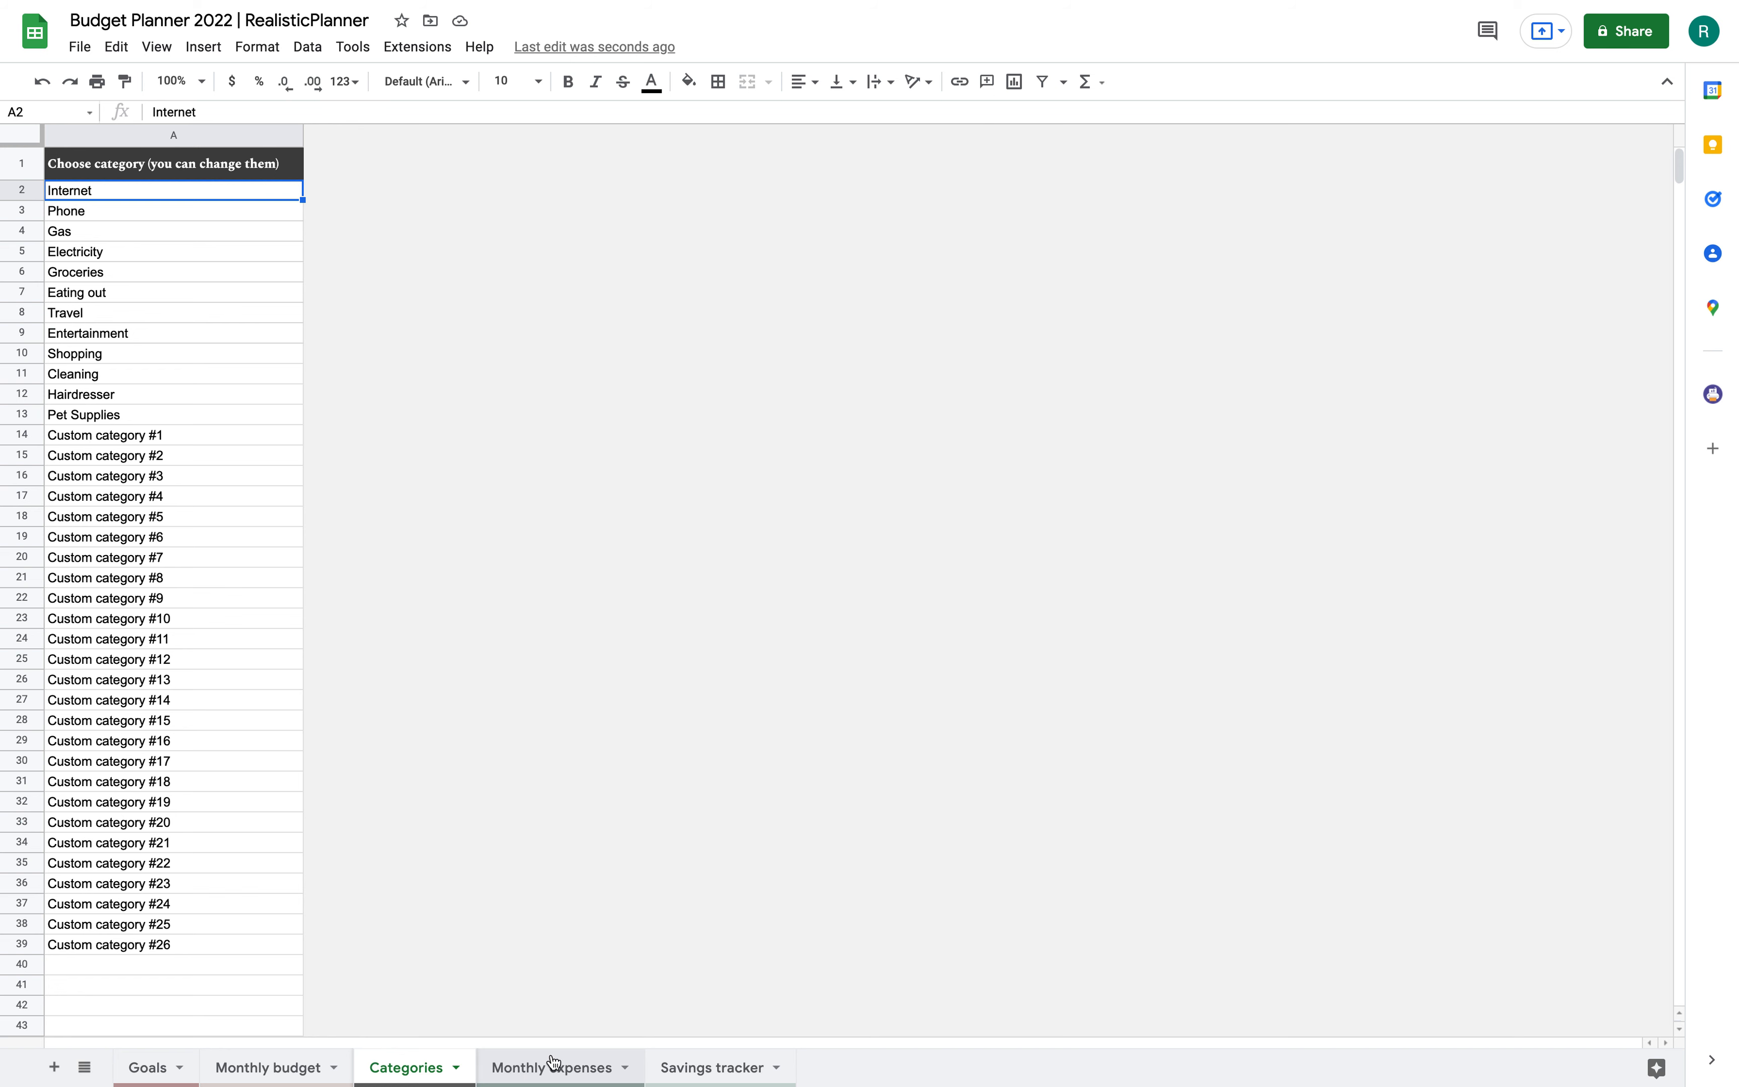
Examine the Camera goal on the Savings tracker sheet: its name, target and ten installment amounts in C3:L3.
{"action": "left_click", "coordinate": [719, 1067]}
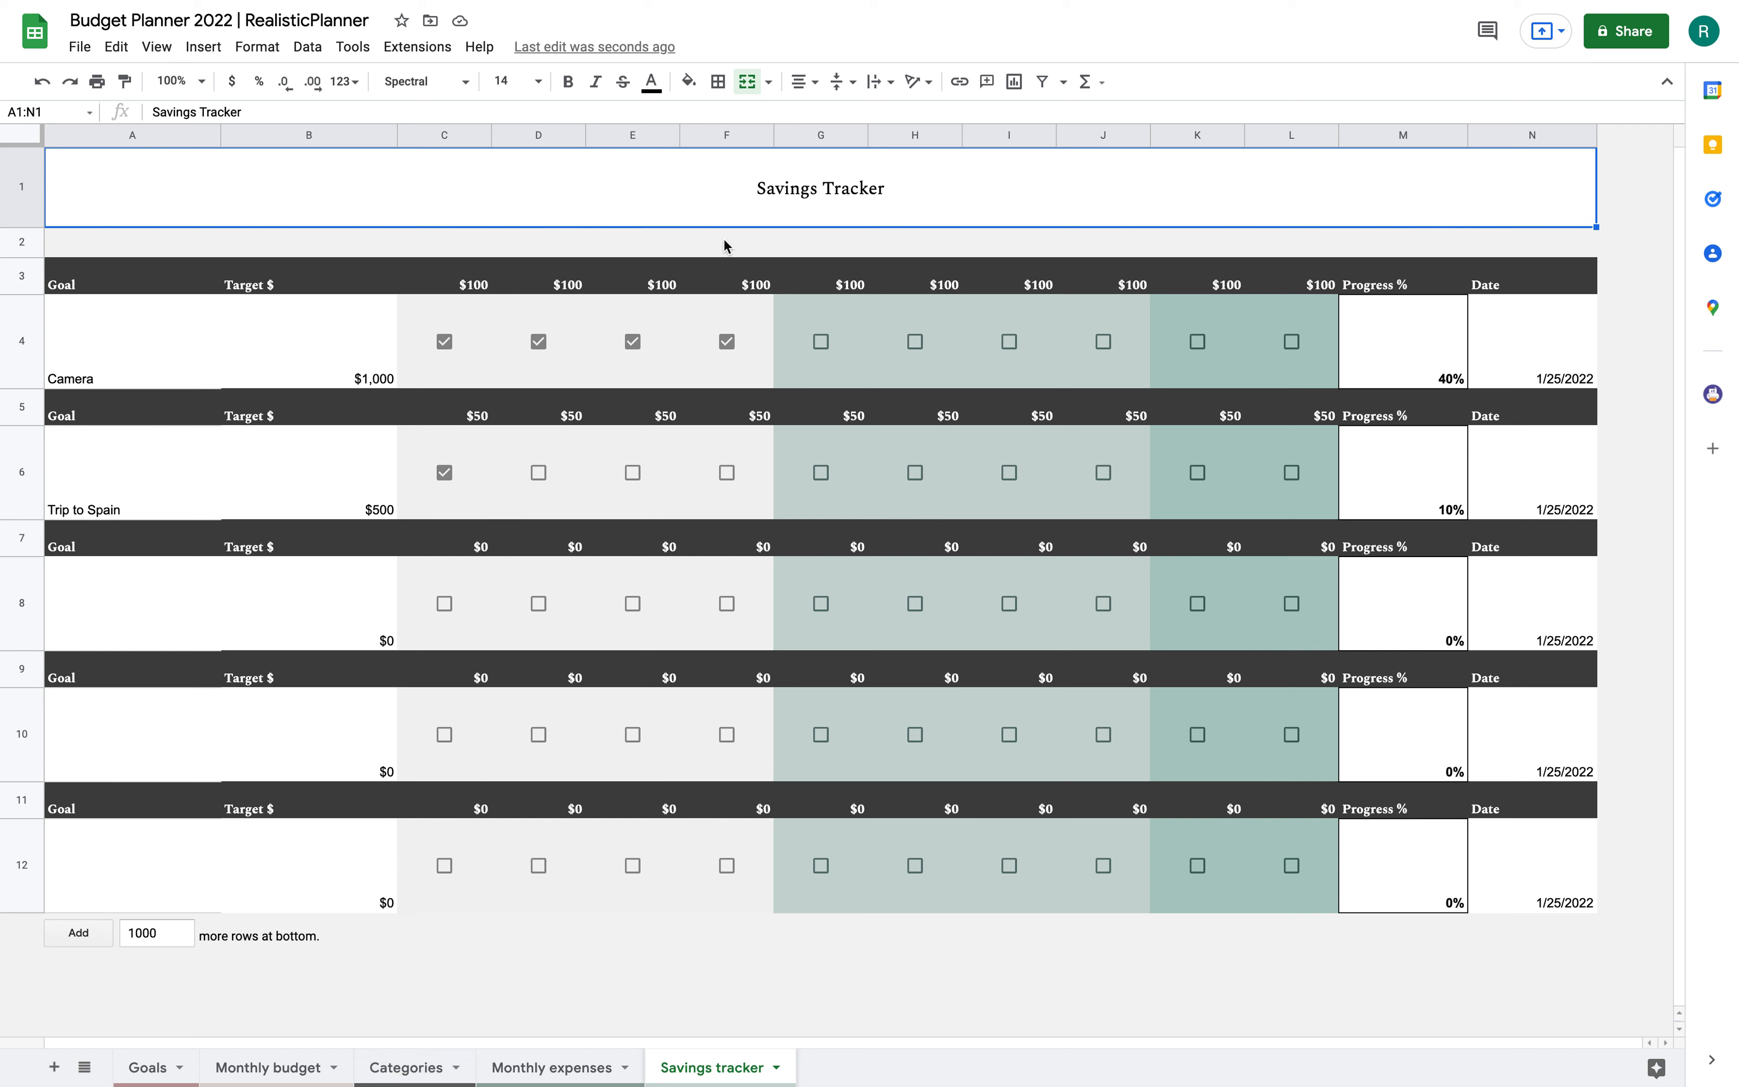
{"action": "left_click", "coordinate": [164, 351]}
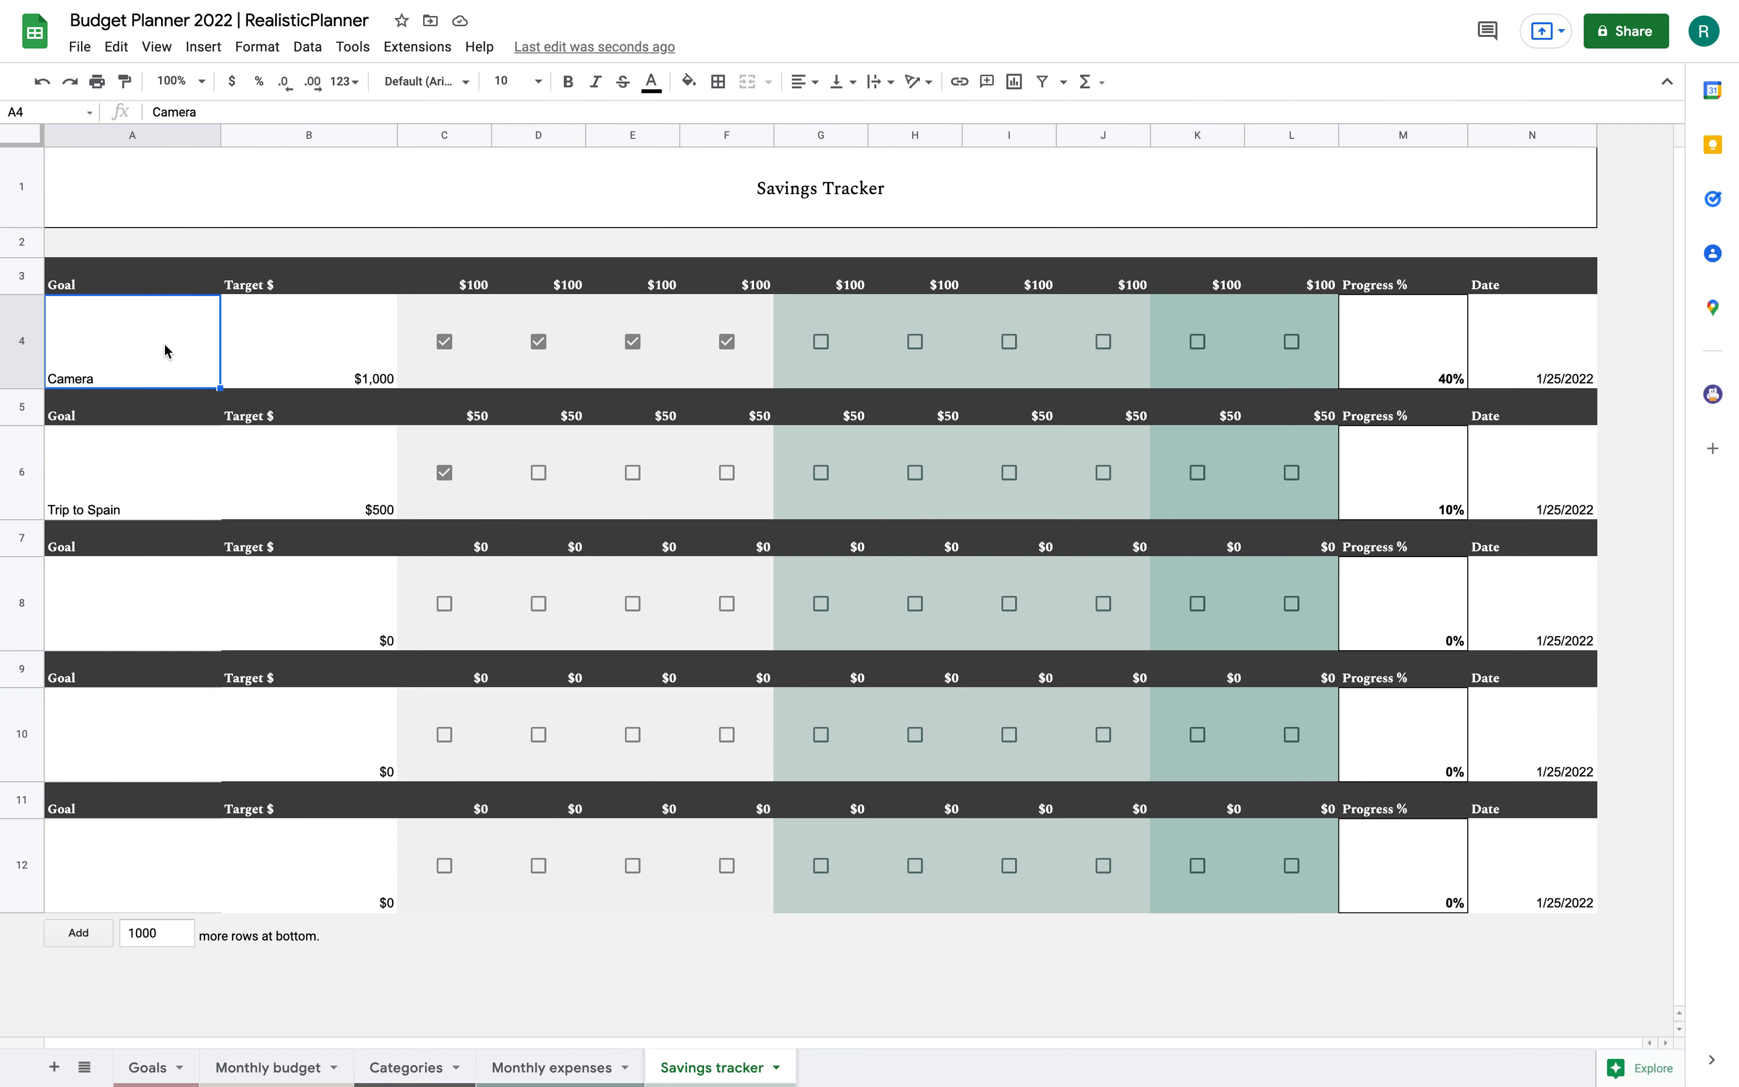
{"action": "double_click", "coordinate": [86, 381]}
{"action": "double_click", "coordinate": [72, 303]}
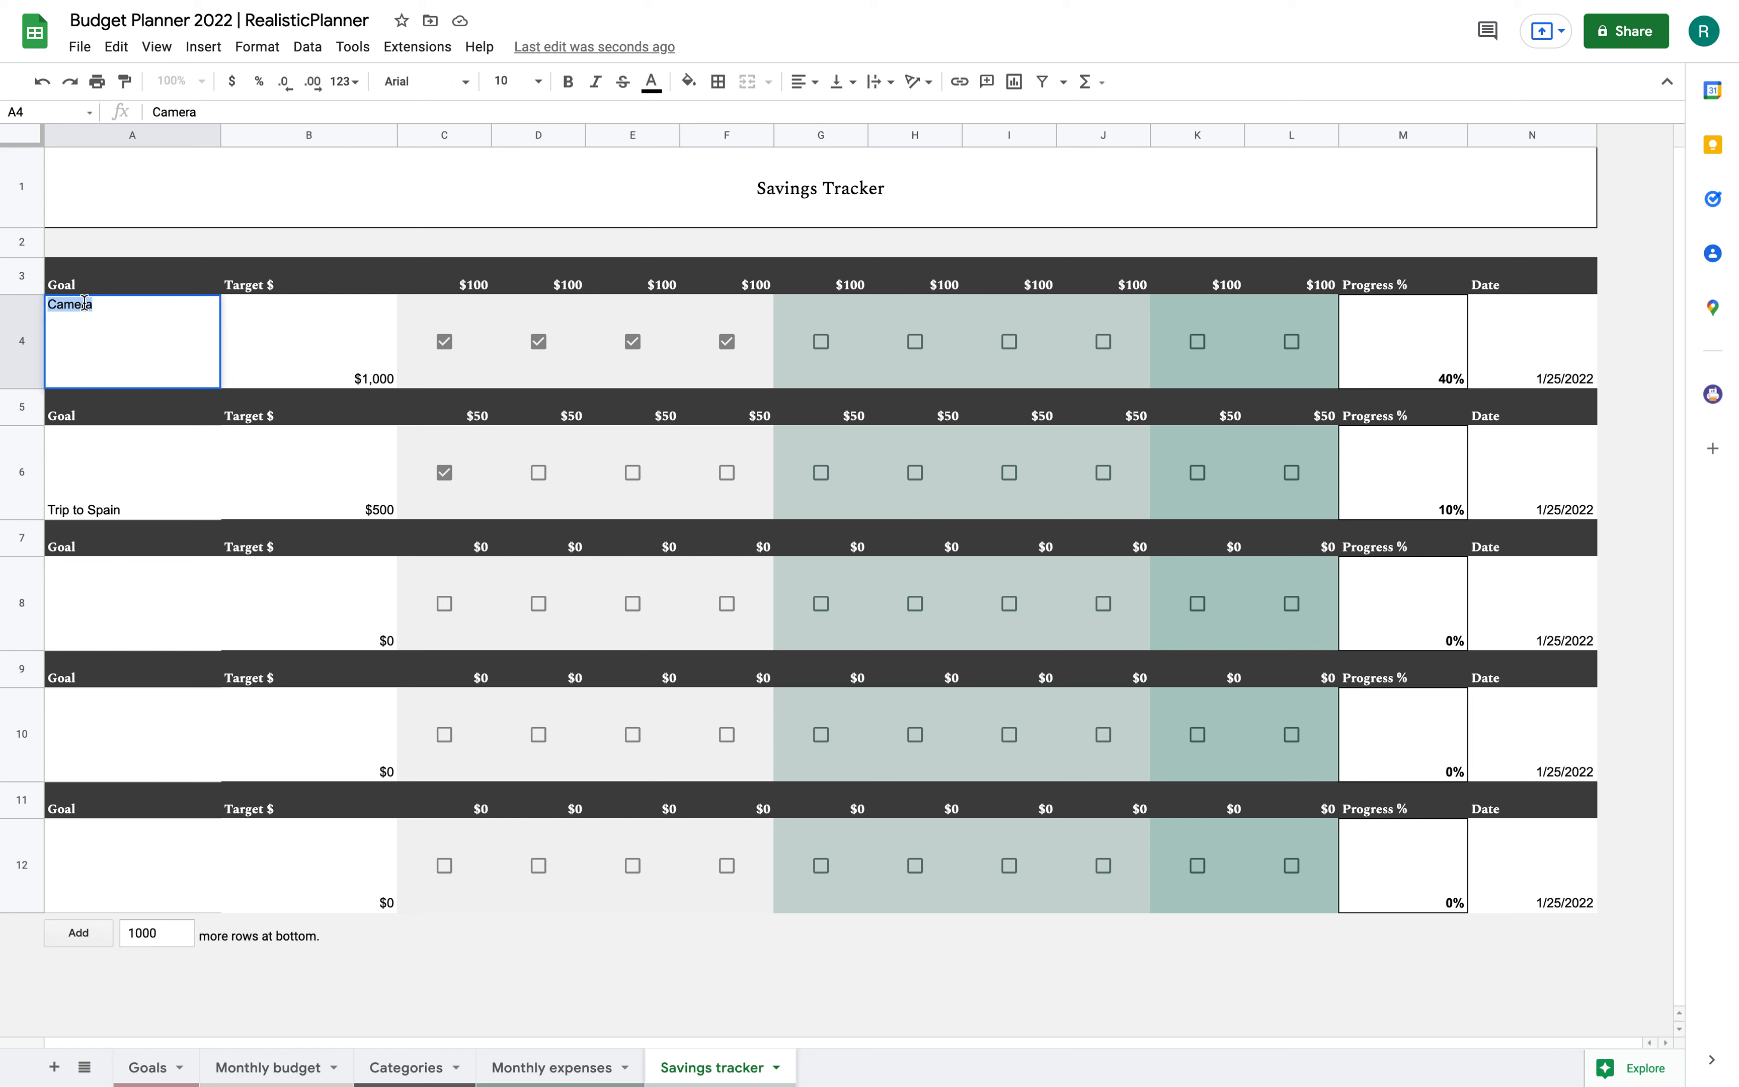
{"action": "left_click", "coordinate": [350, 375]}
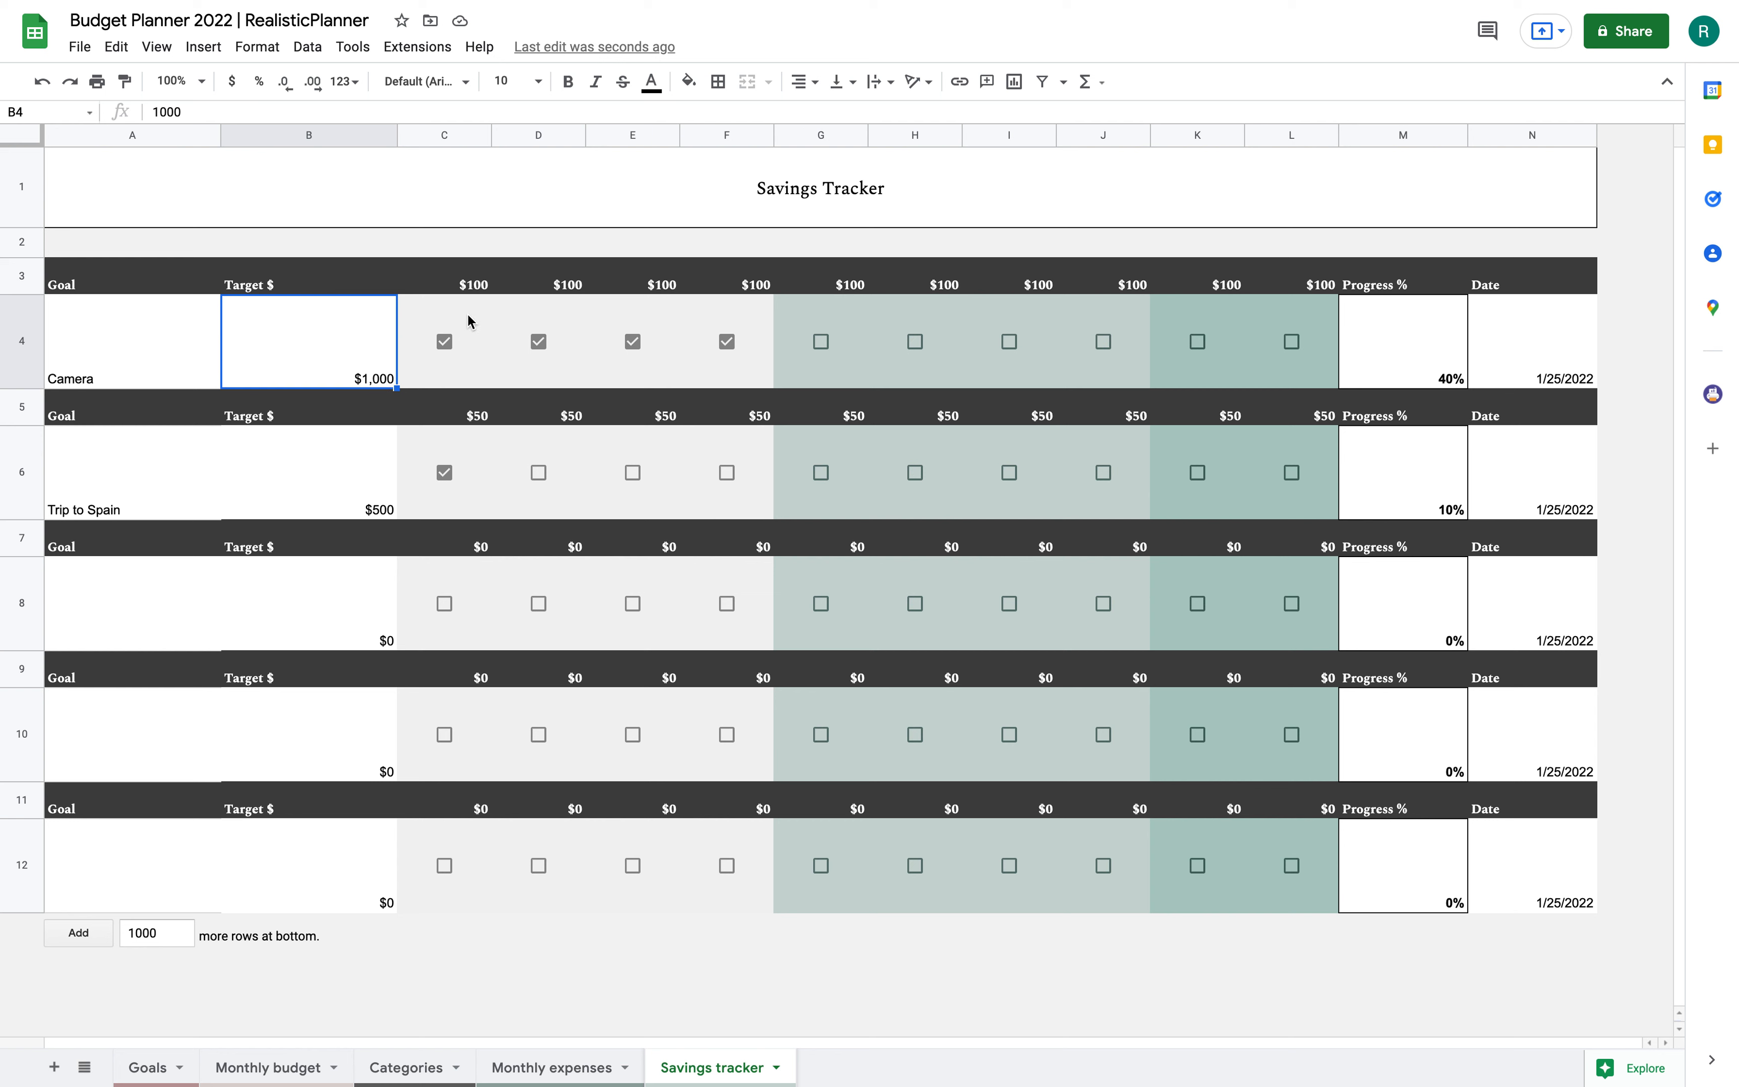
{"action": "left_click_drag", "start_coordinate": [452, 284], "coordinate": [1287, 279]}
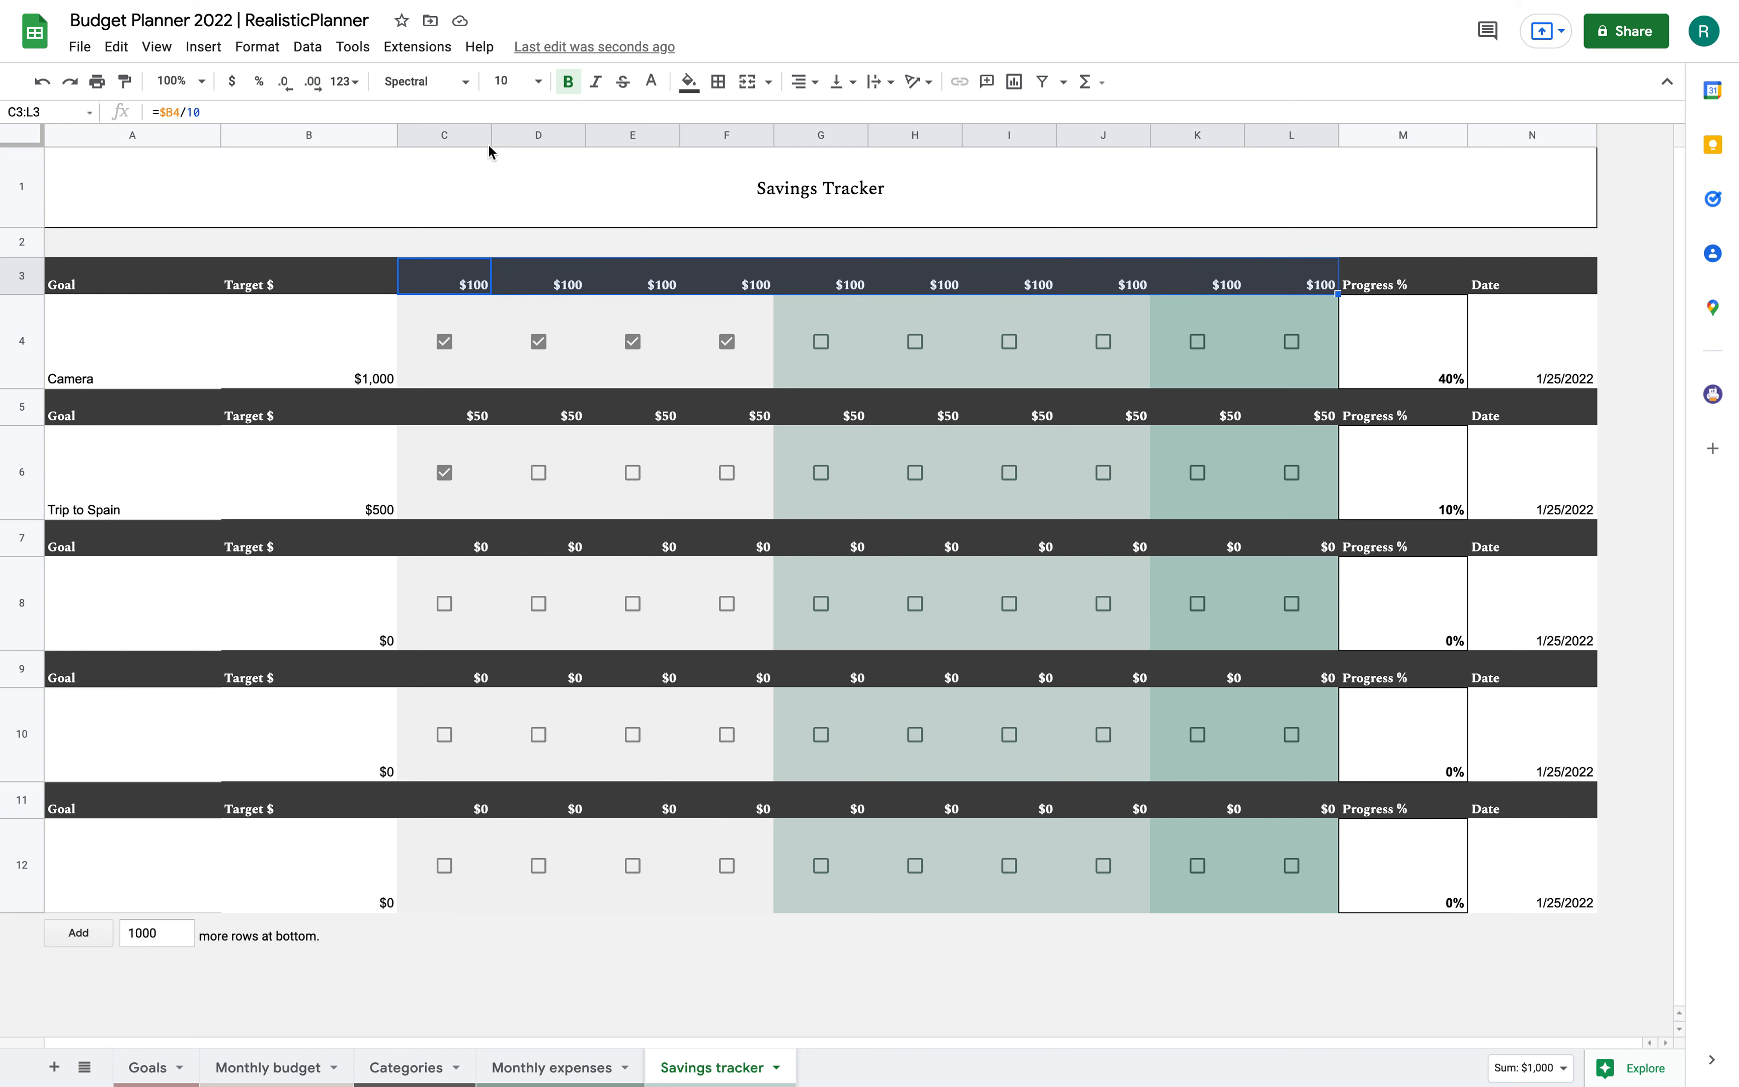
{"action": "left_click", "coordinate": [453, 289]}
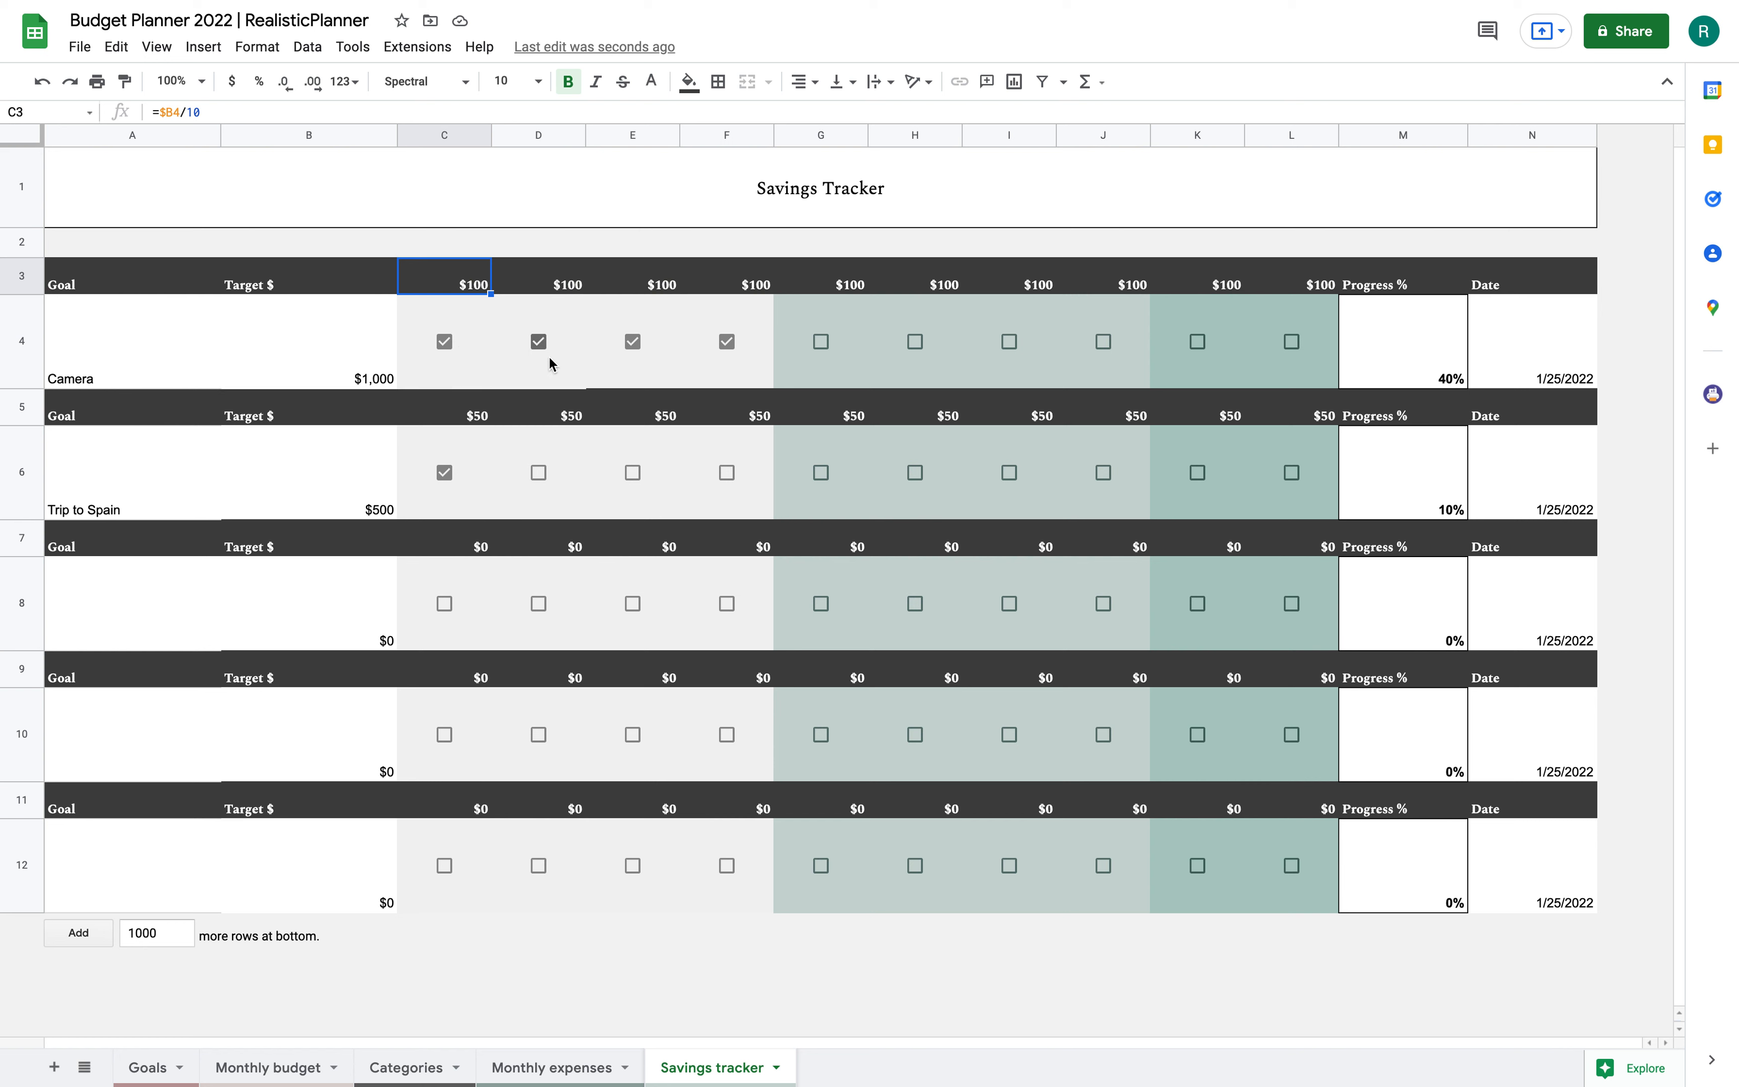
Clear the second, third and fourth savings checkboxes of the Camera goal, keeping only the first one ticked.
{"action": "left_click", "coordinate": [445, 342]}
{"action": "left_click", "coordinate": [445, 343]}
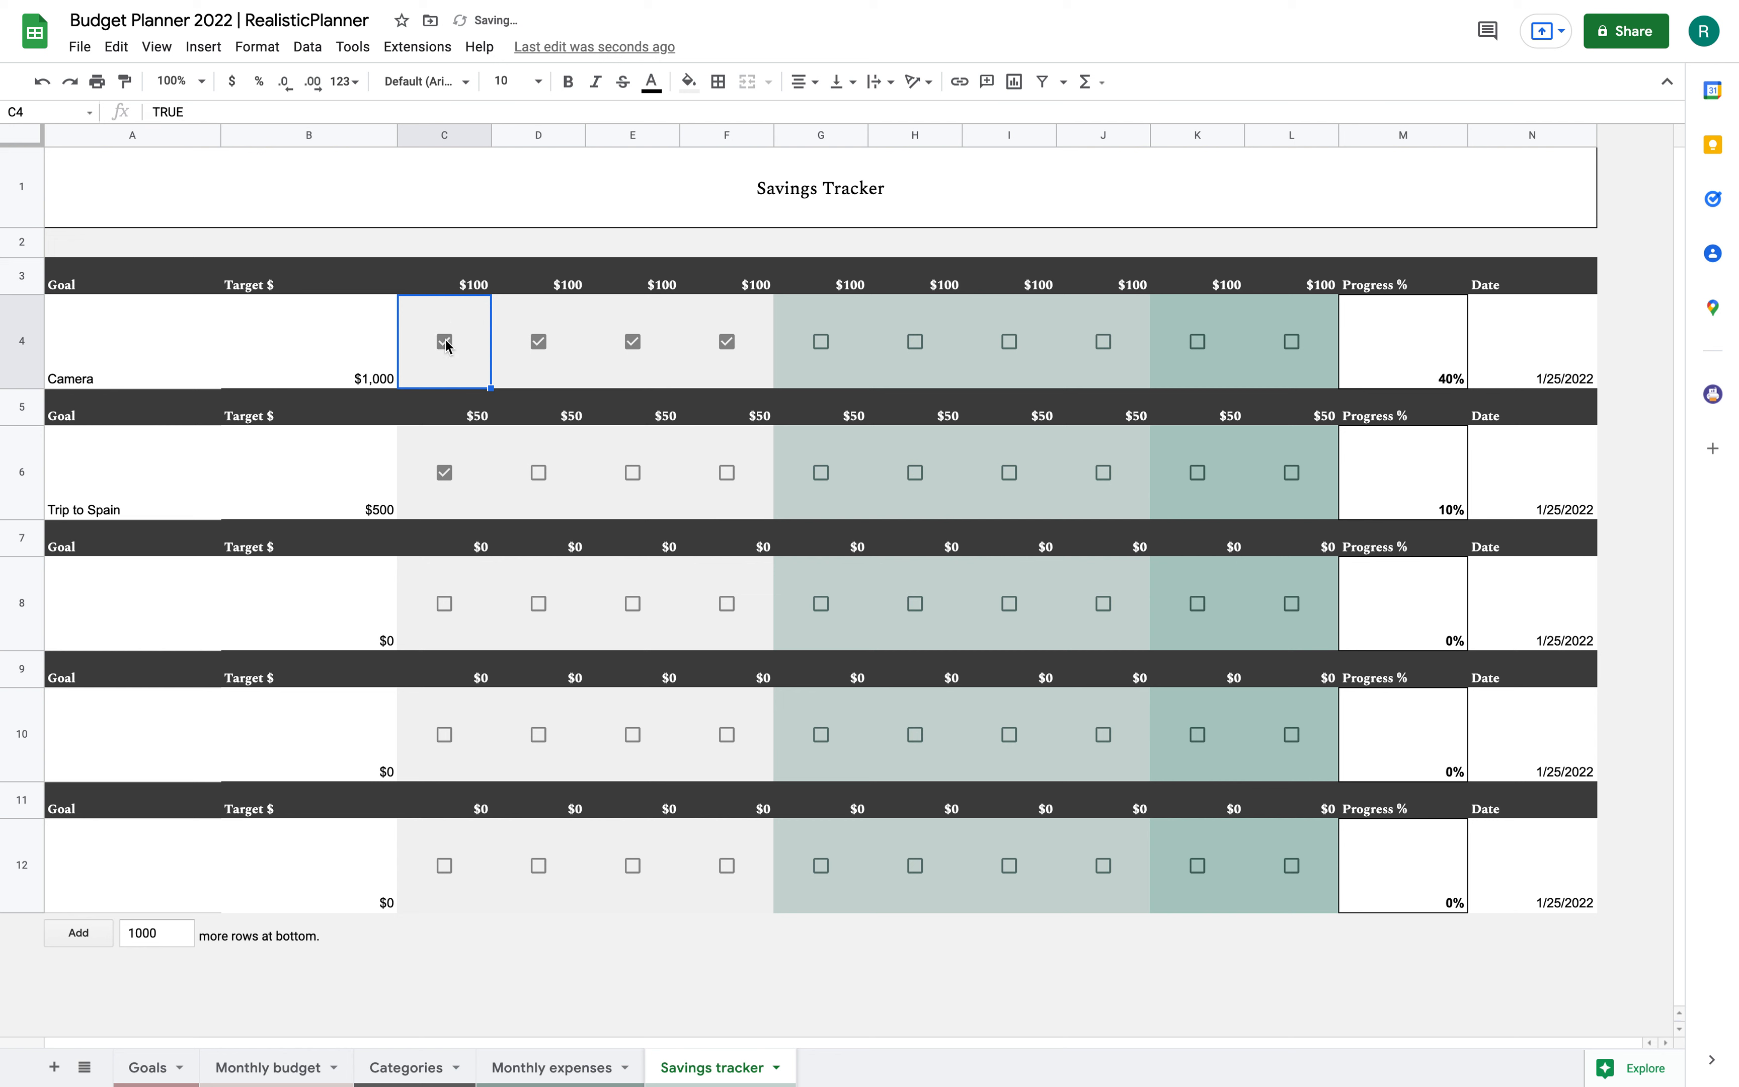
{"action": "left_click", "coordinate": [726, 342]}
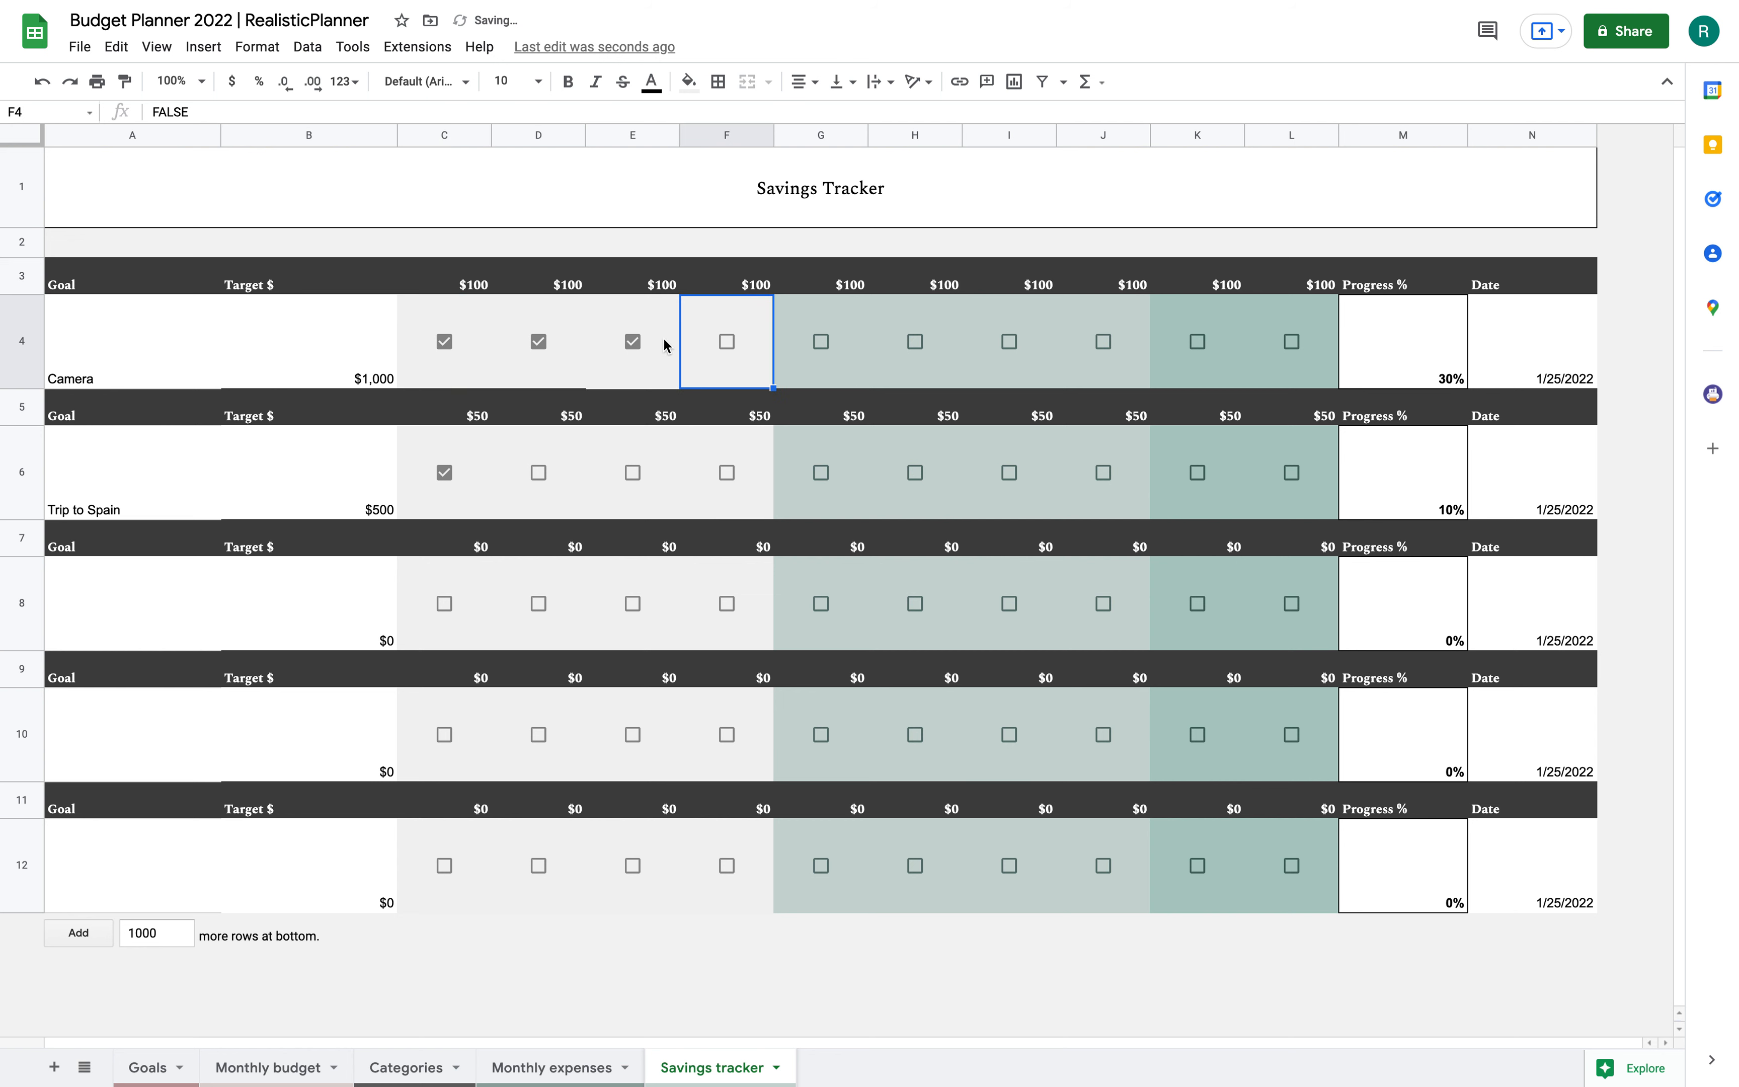
{"action": "left_click", "coordinate": [634, 340]}
{"action": "left_click", "coordinate": [539, 344]}
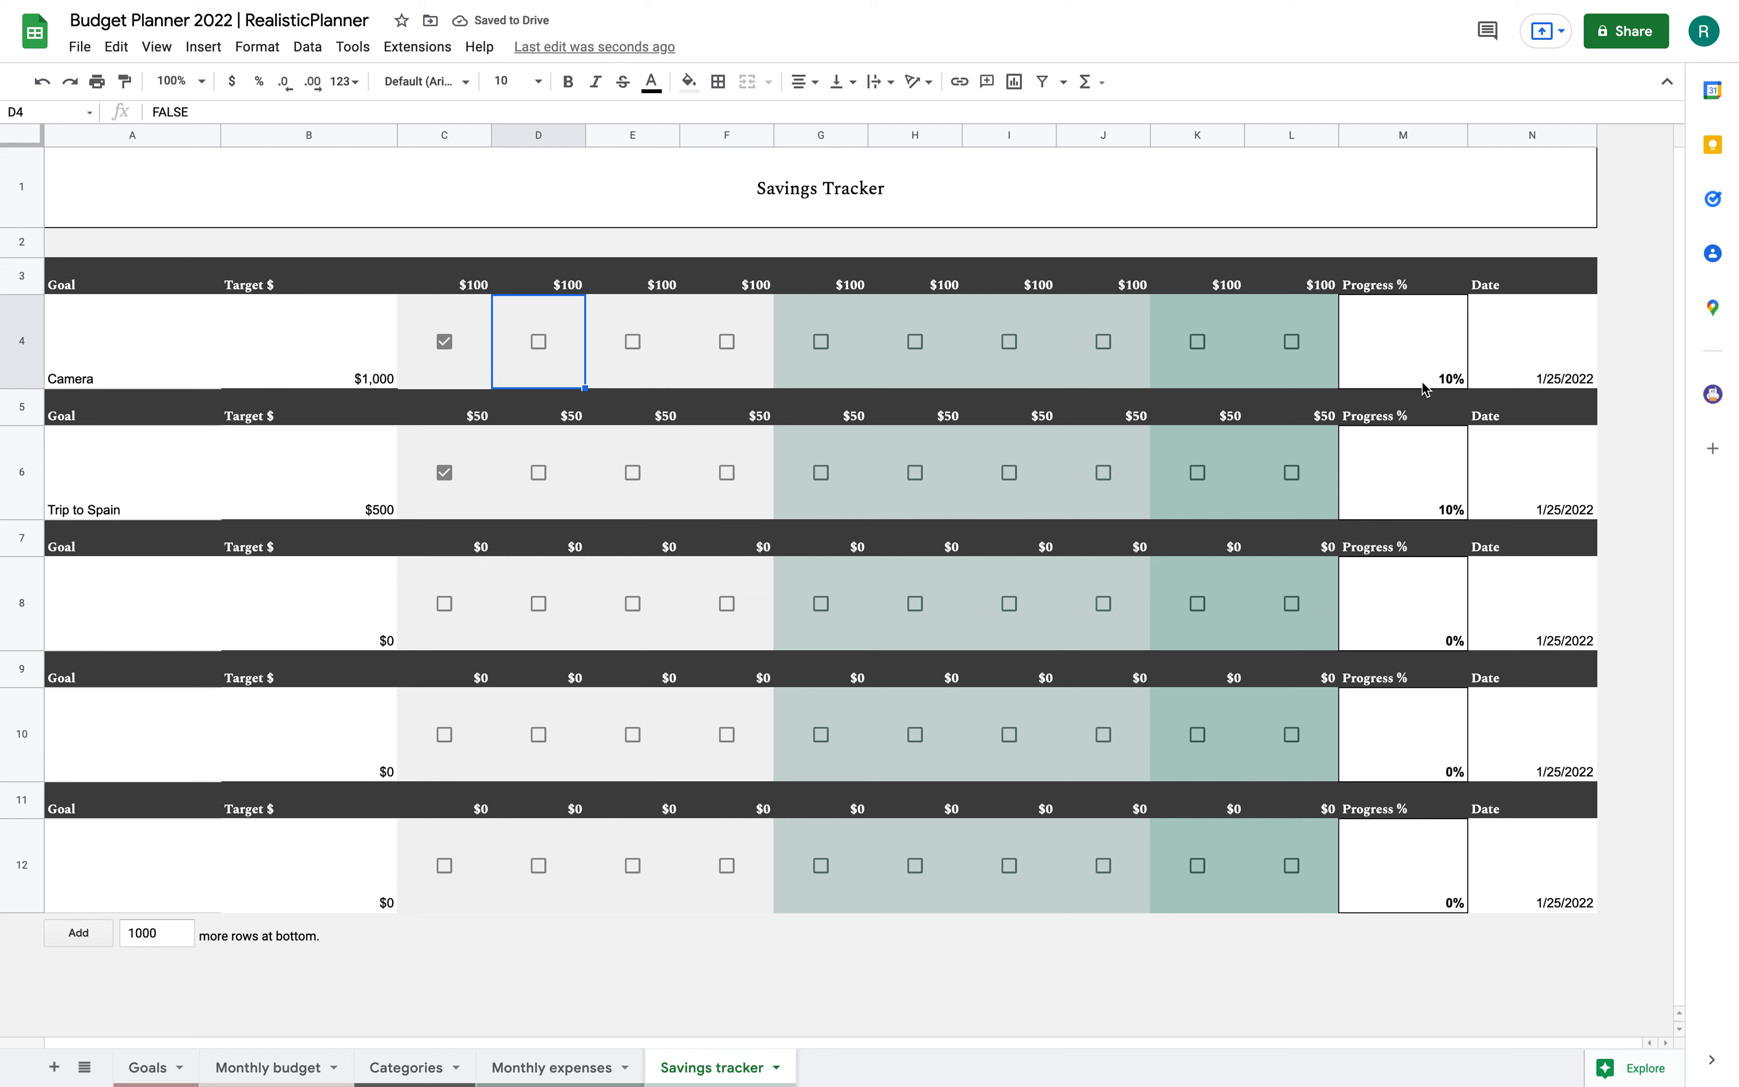
Tick the second savings checkbox of the Camera goal in D4.
{"action": "left_click", "coordinate": [464, 349]}
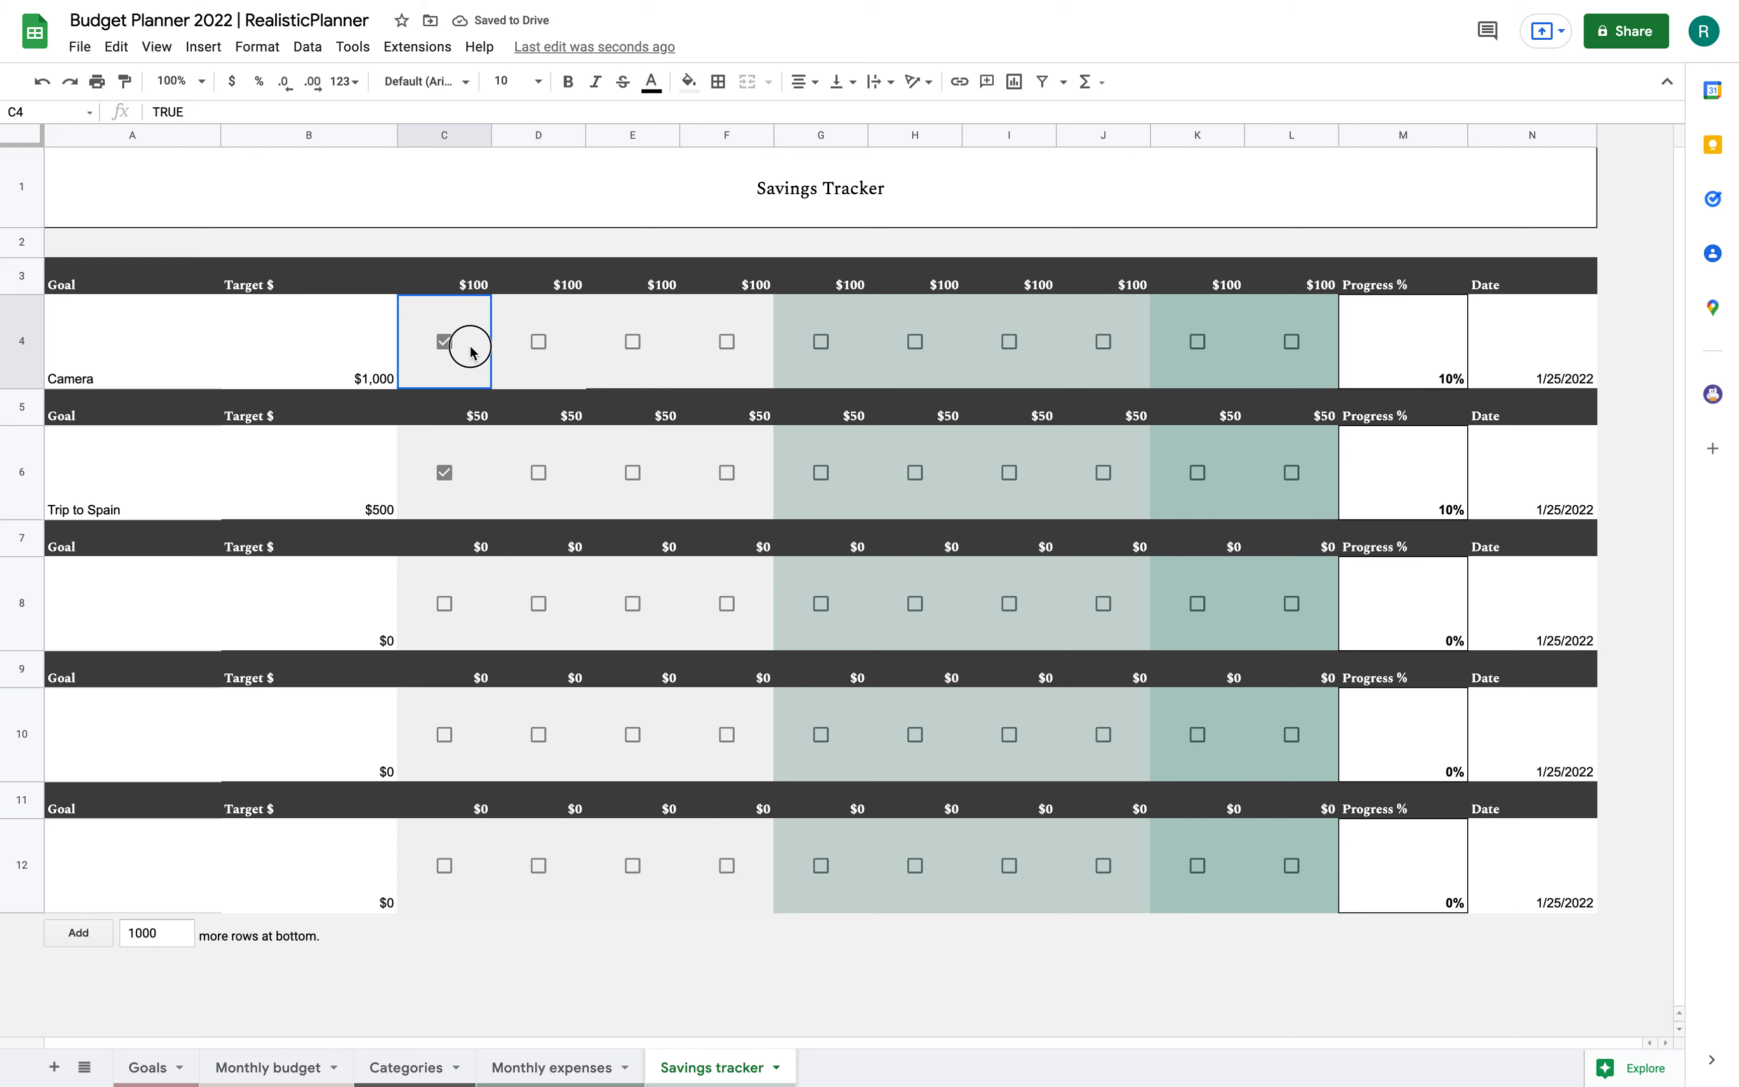
{"action": "left_click", "coordinate": [562, 342]}
{"action": "left_click", "coordinate": [541, 346]}
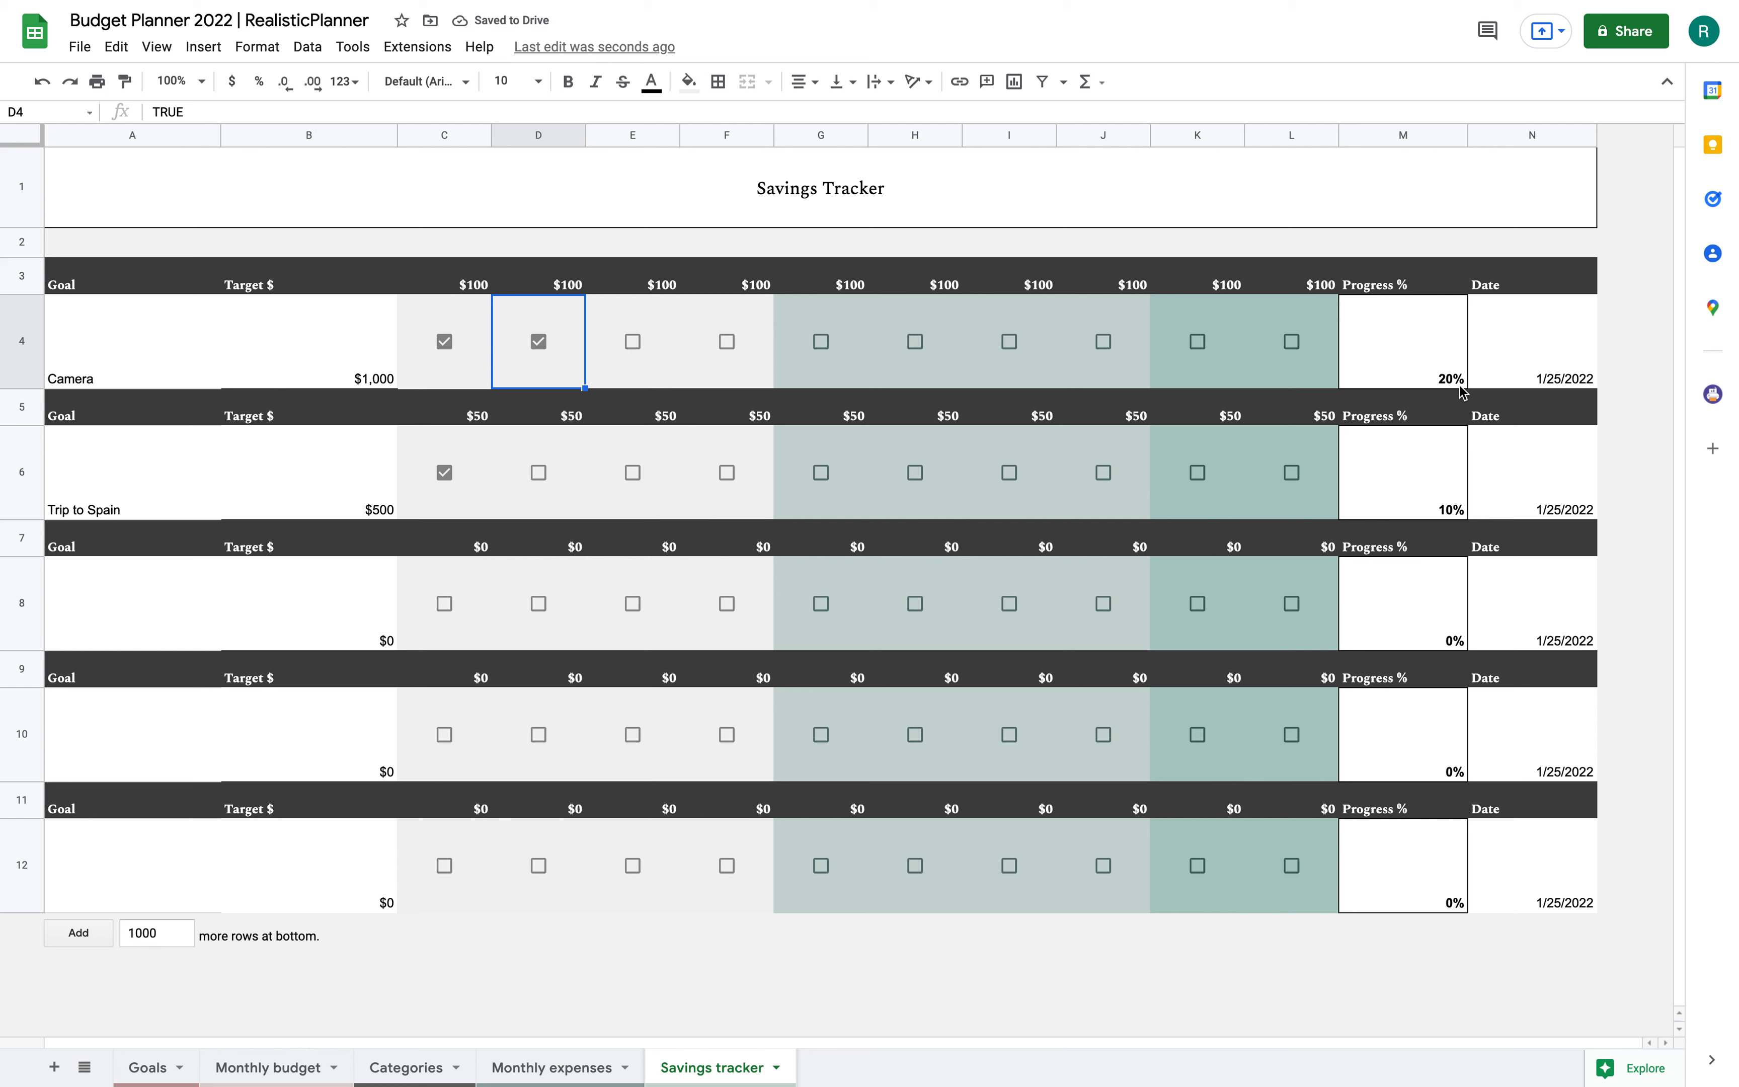
Replace the date formula of the Camera goal in N4 with the date 2022/12/14.
{"action": "left_click", "coordinate": [1570, 369]}
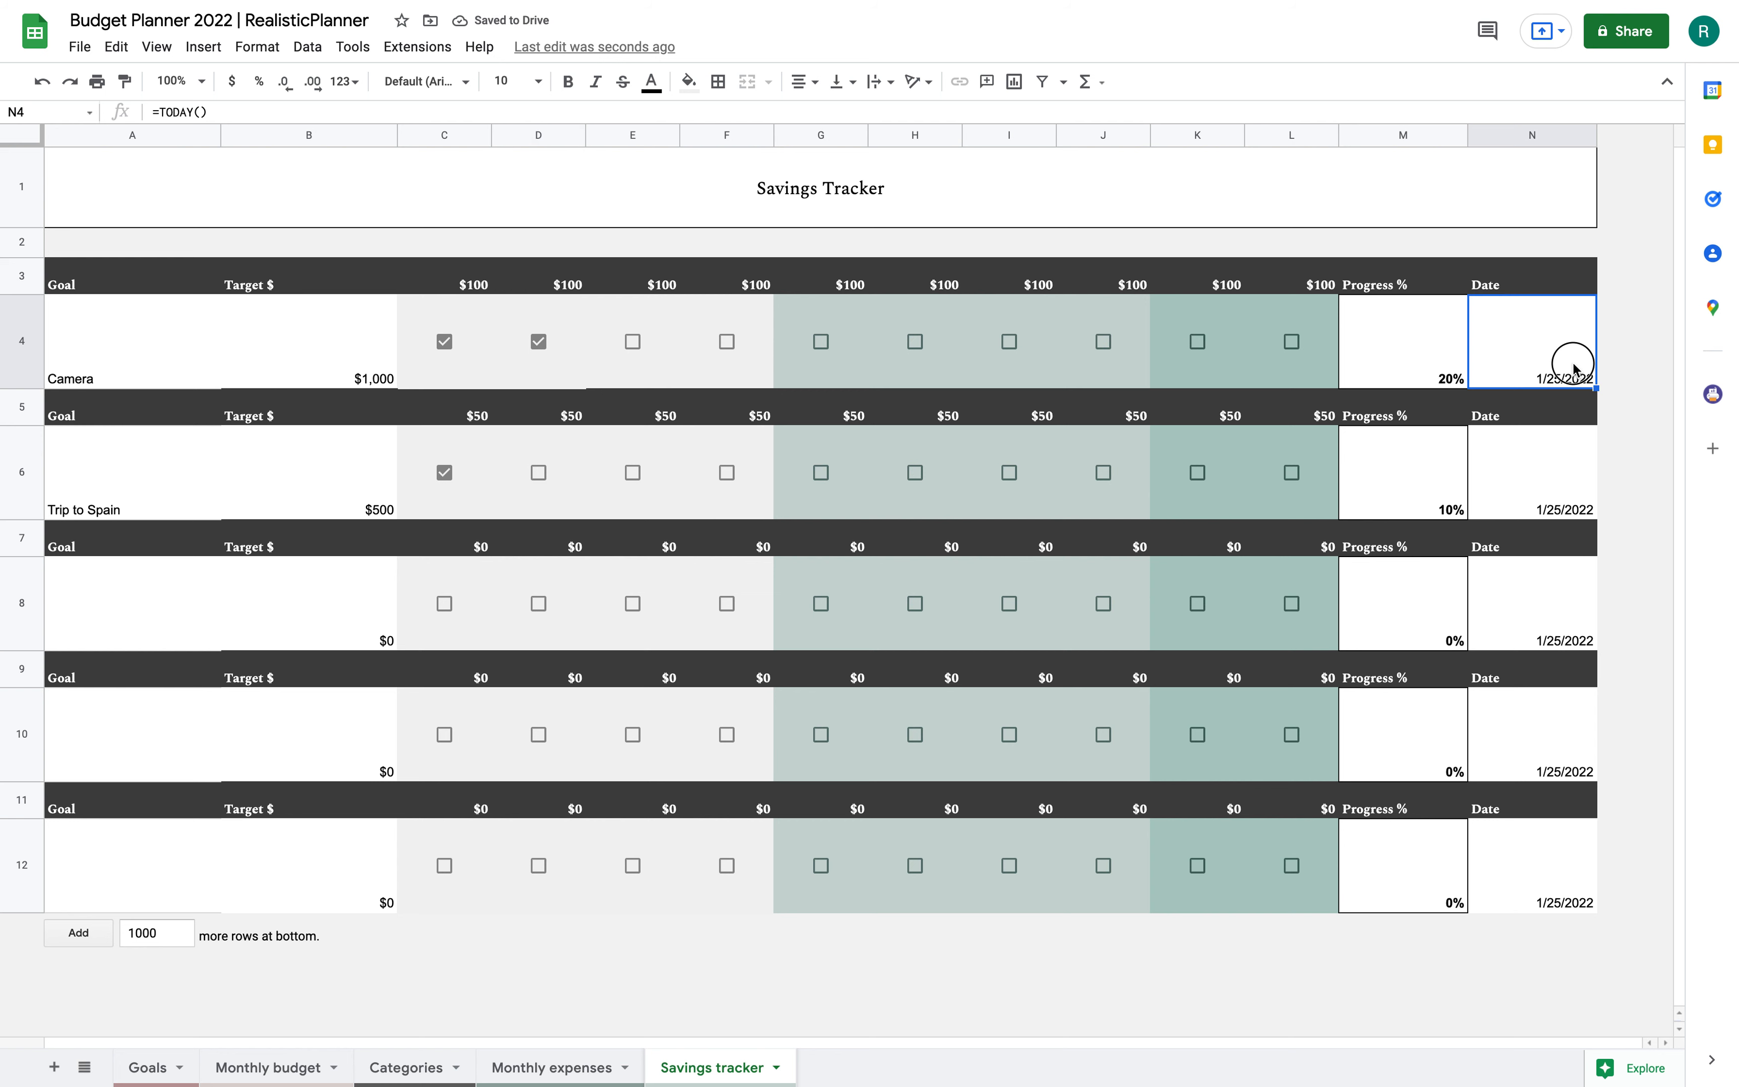
{"action": "double_click", "coordinate": [1567, 367]}
{"action": "key", "text": "Escape"}
{"action": "double_click", "coordinate": [1534, 344]}
{"action": "left_click", "coordinate": [1627, 339]}
{"action": "type", "text": "2022/"}
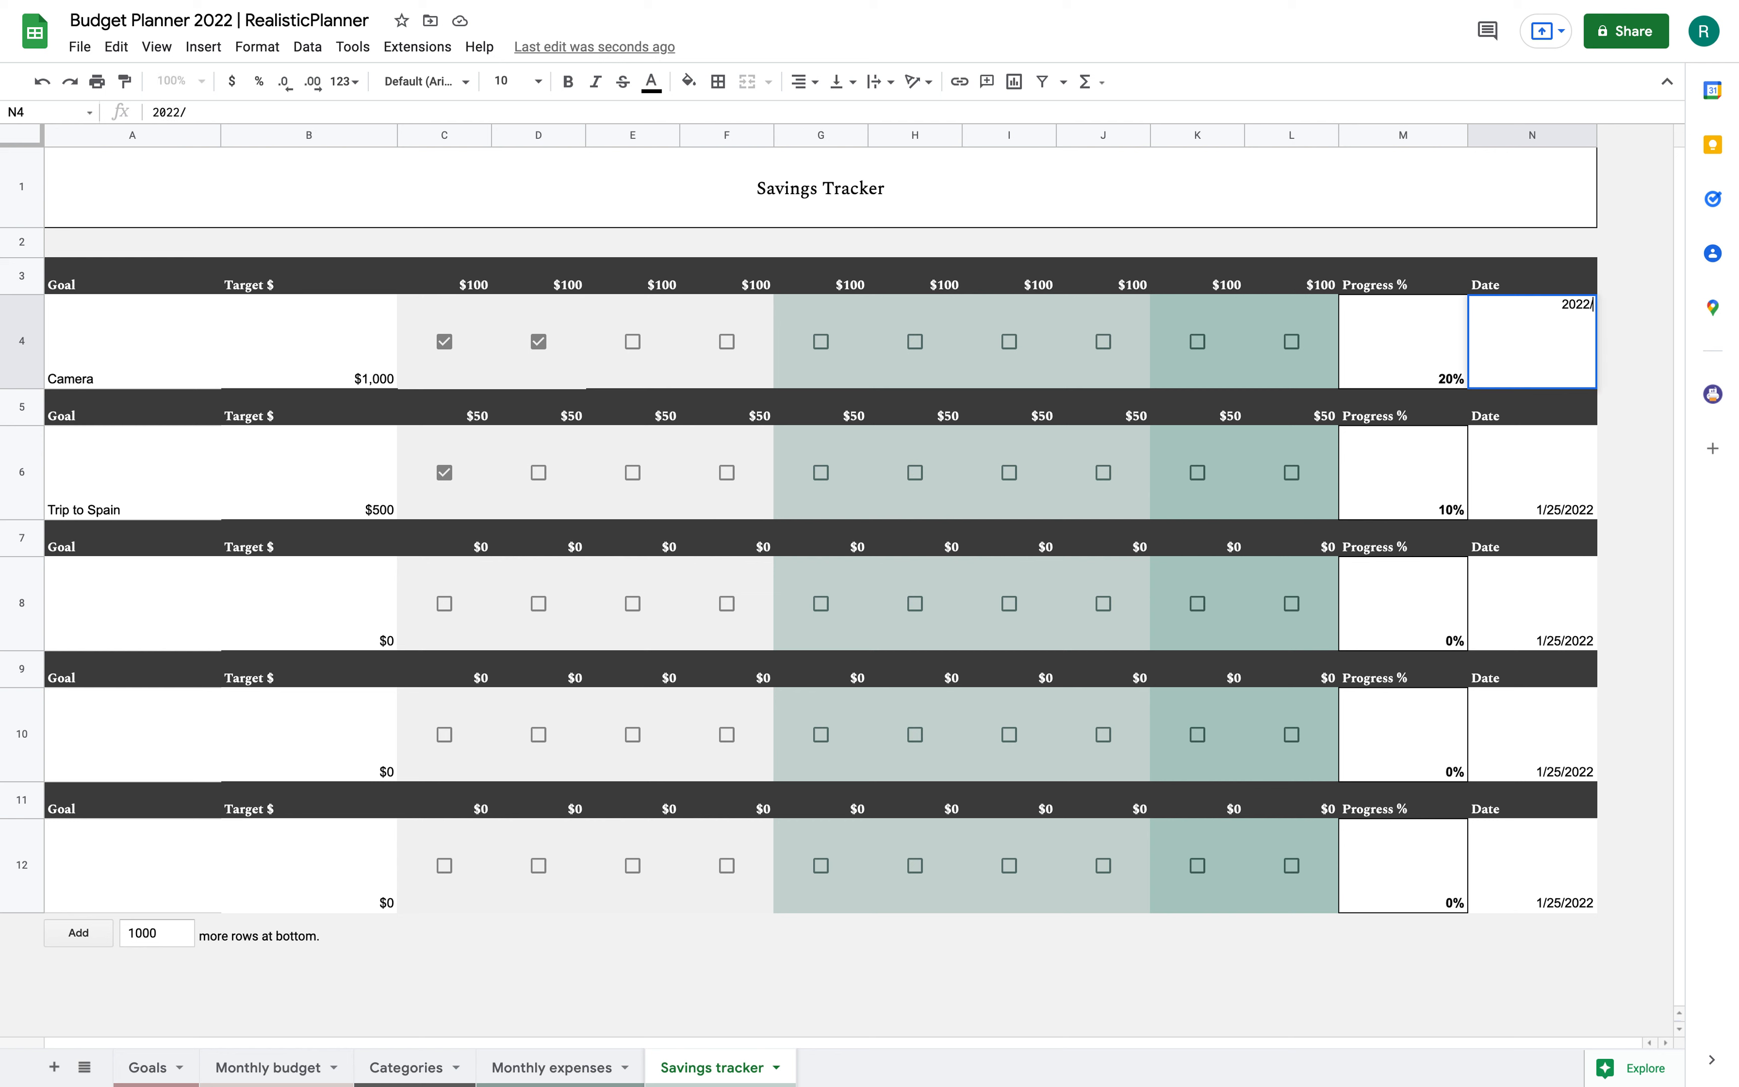
{"action": "type", "text": "12/14"}
{"action": "key", "text": "Return"}
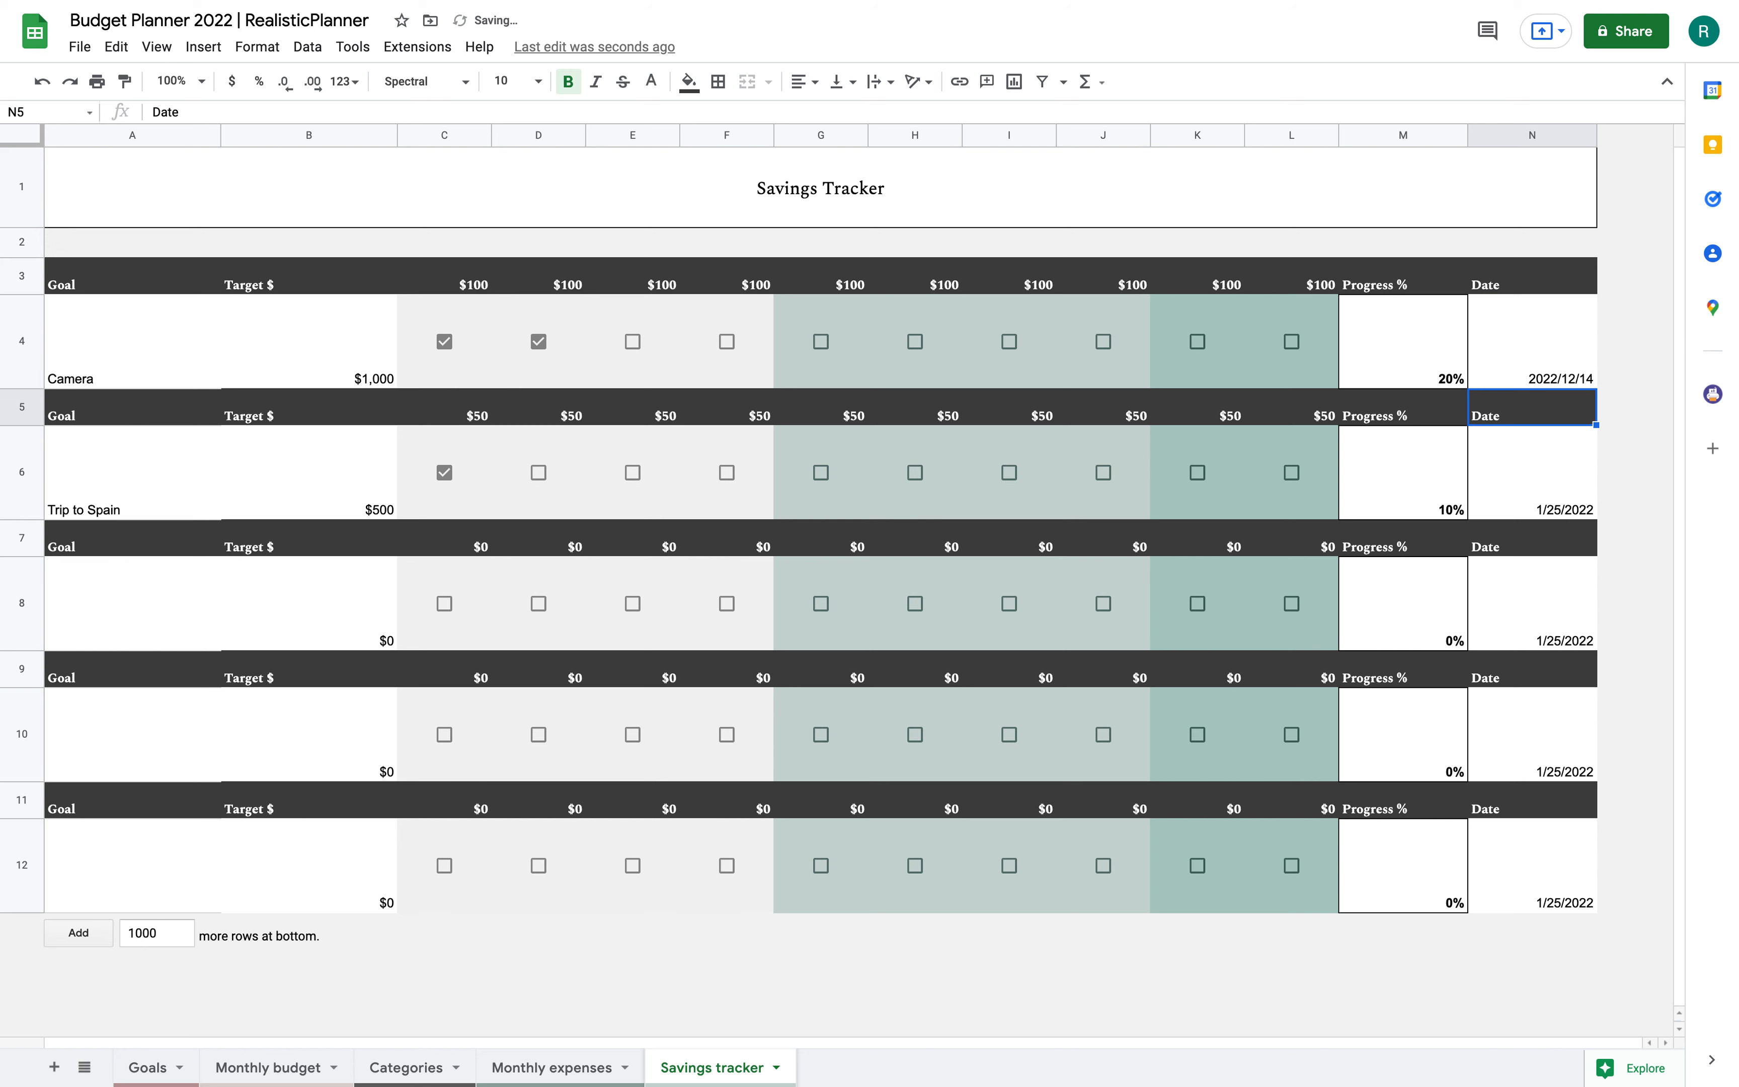
View the calendar for the Camera goal's date and close it without changing the date.
{"action": "double_click", "coordinate": [1558, 329]}
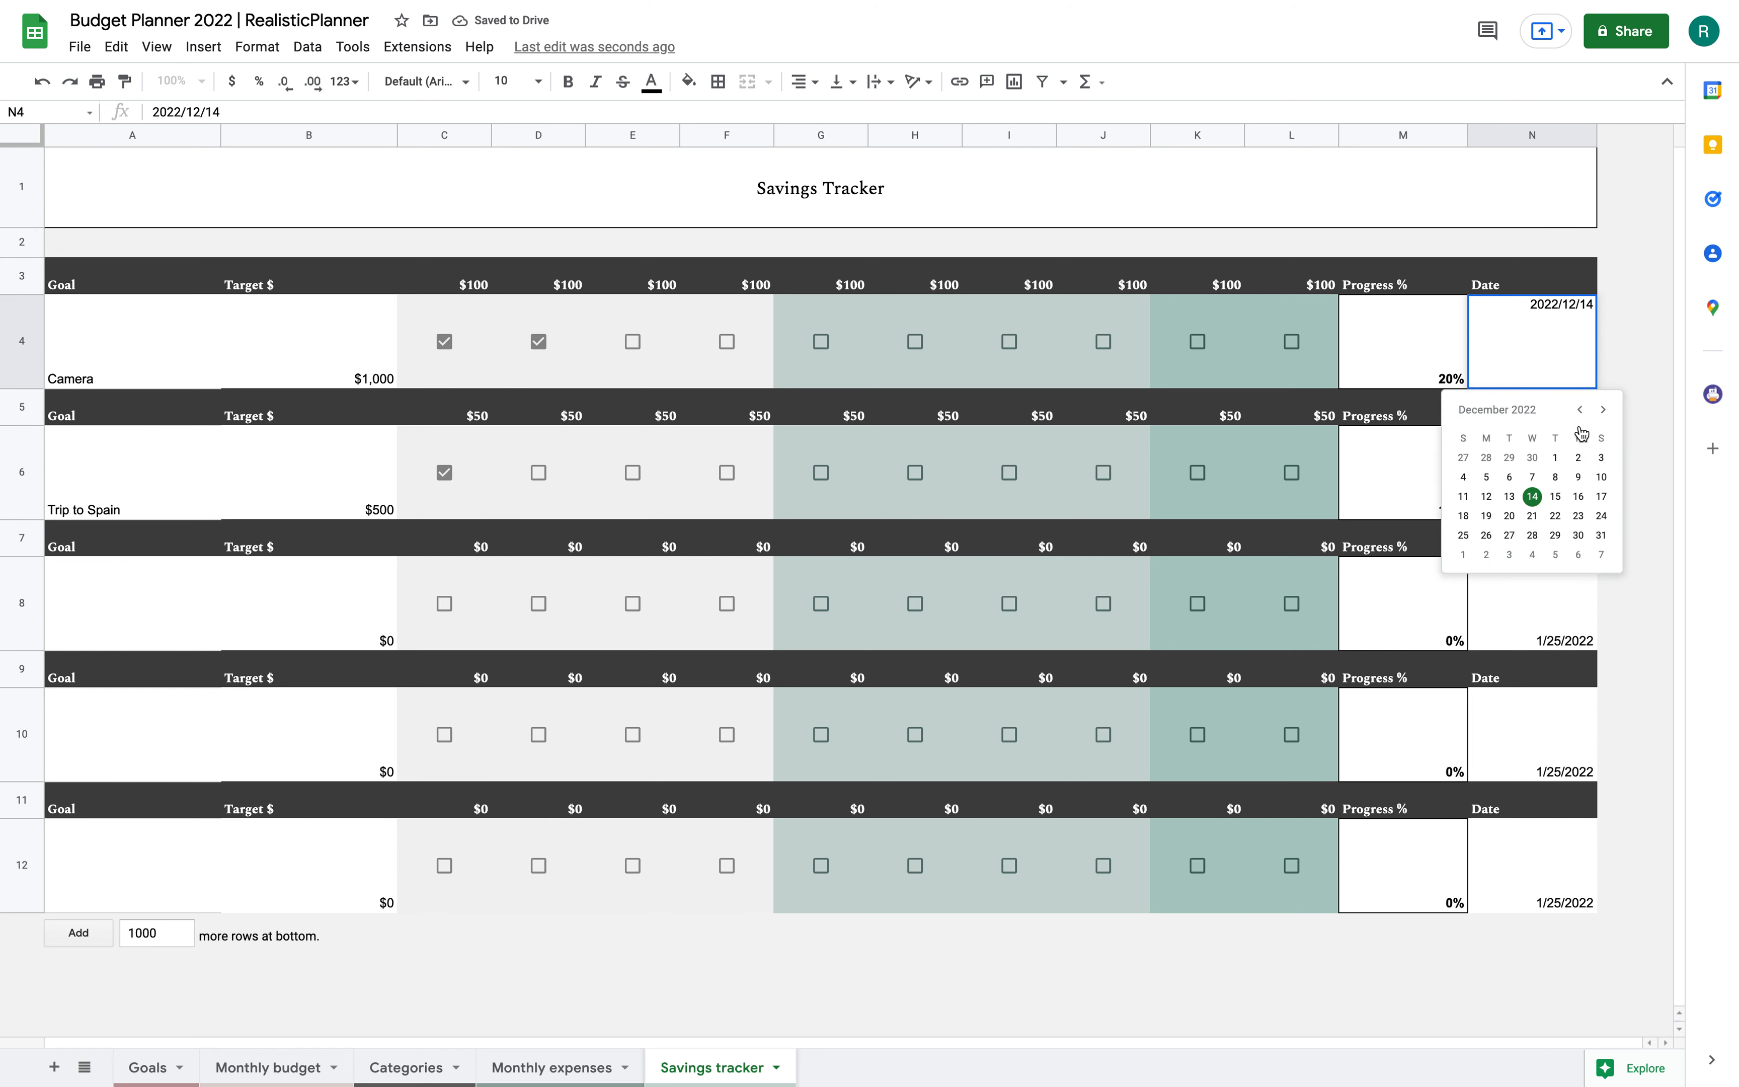
{"action": "left_click", "coordinate": [1648, 278]}
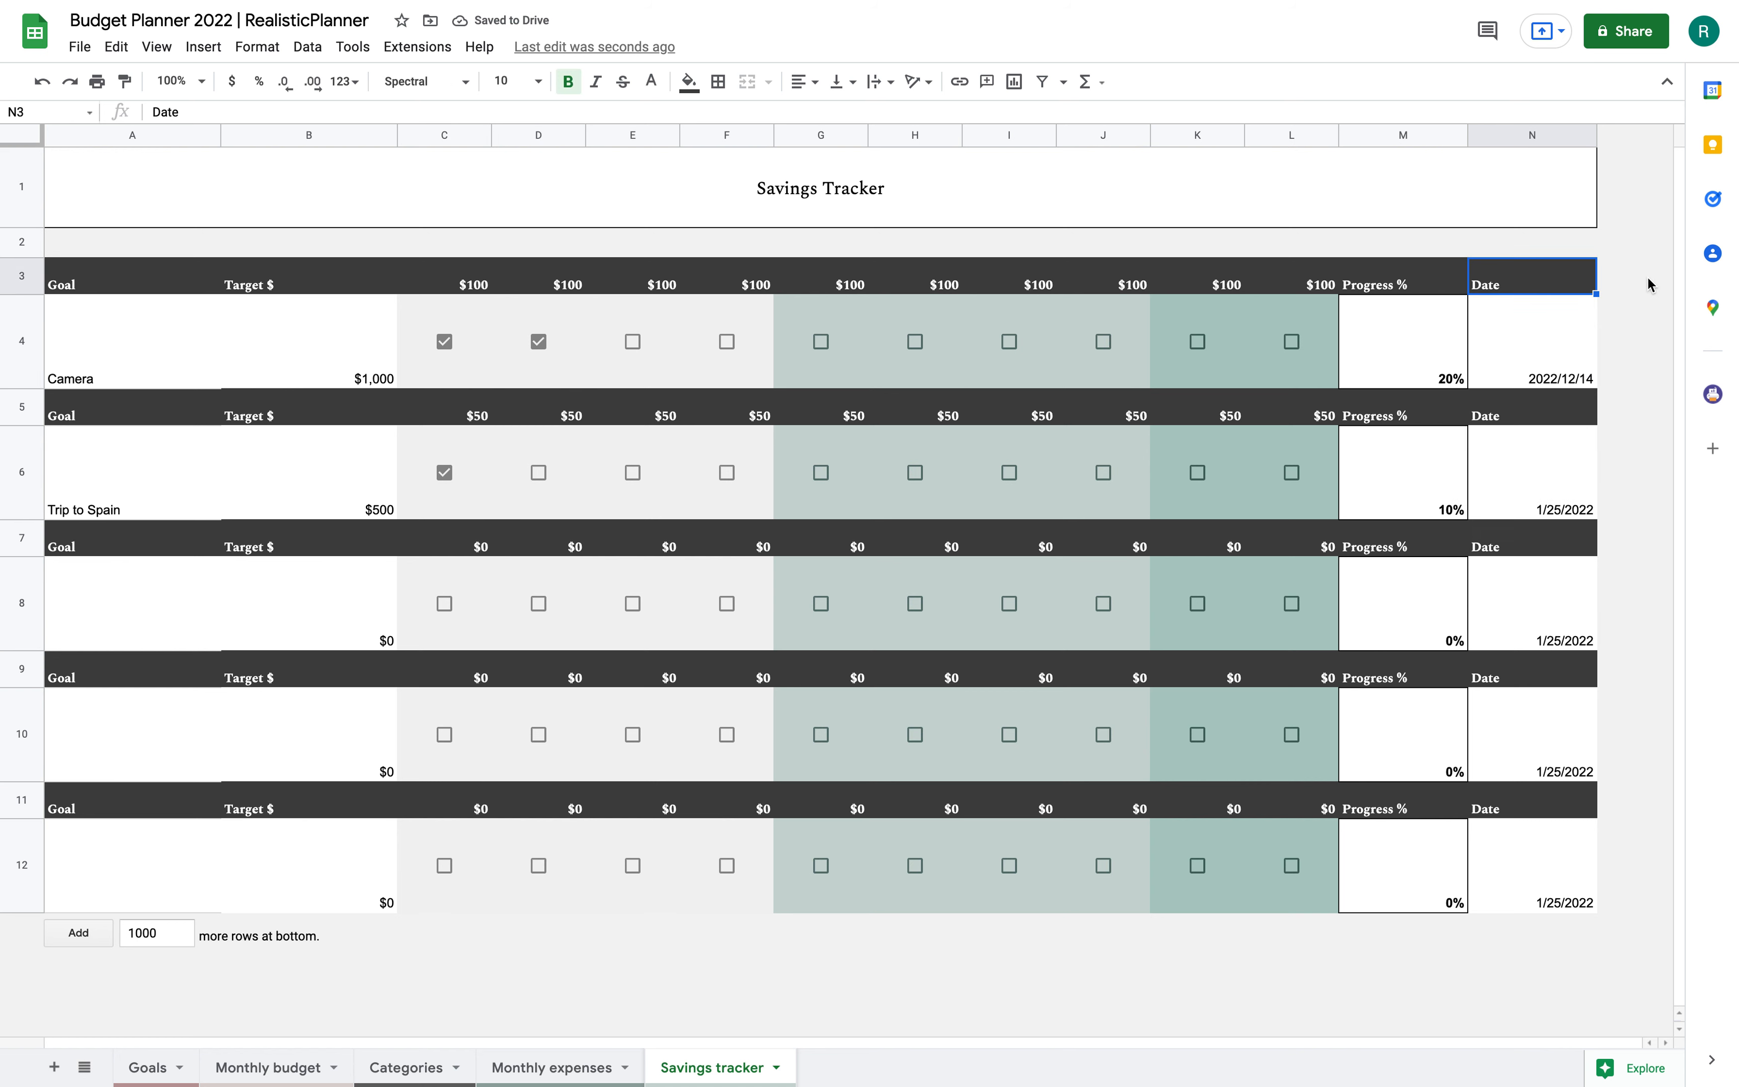
{"action": "mouse_move", "coordinate": [1549, 288]}
{"action": "left_mouse_down"}
{"action": "mouse_move", "coordinate": [1507, 994]}
{"action": "mouse_move", "coordinate": [1552, 668]}
{"action": "mouse_move", "coordinate": [1538, 277]}
{"action": "left_mouse_up"}
{"action": "left_click", "coordinate": [1524, 356]}
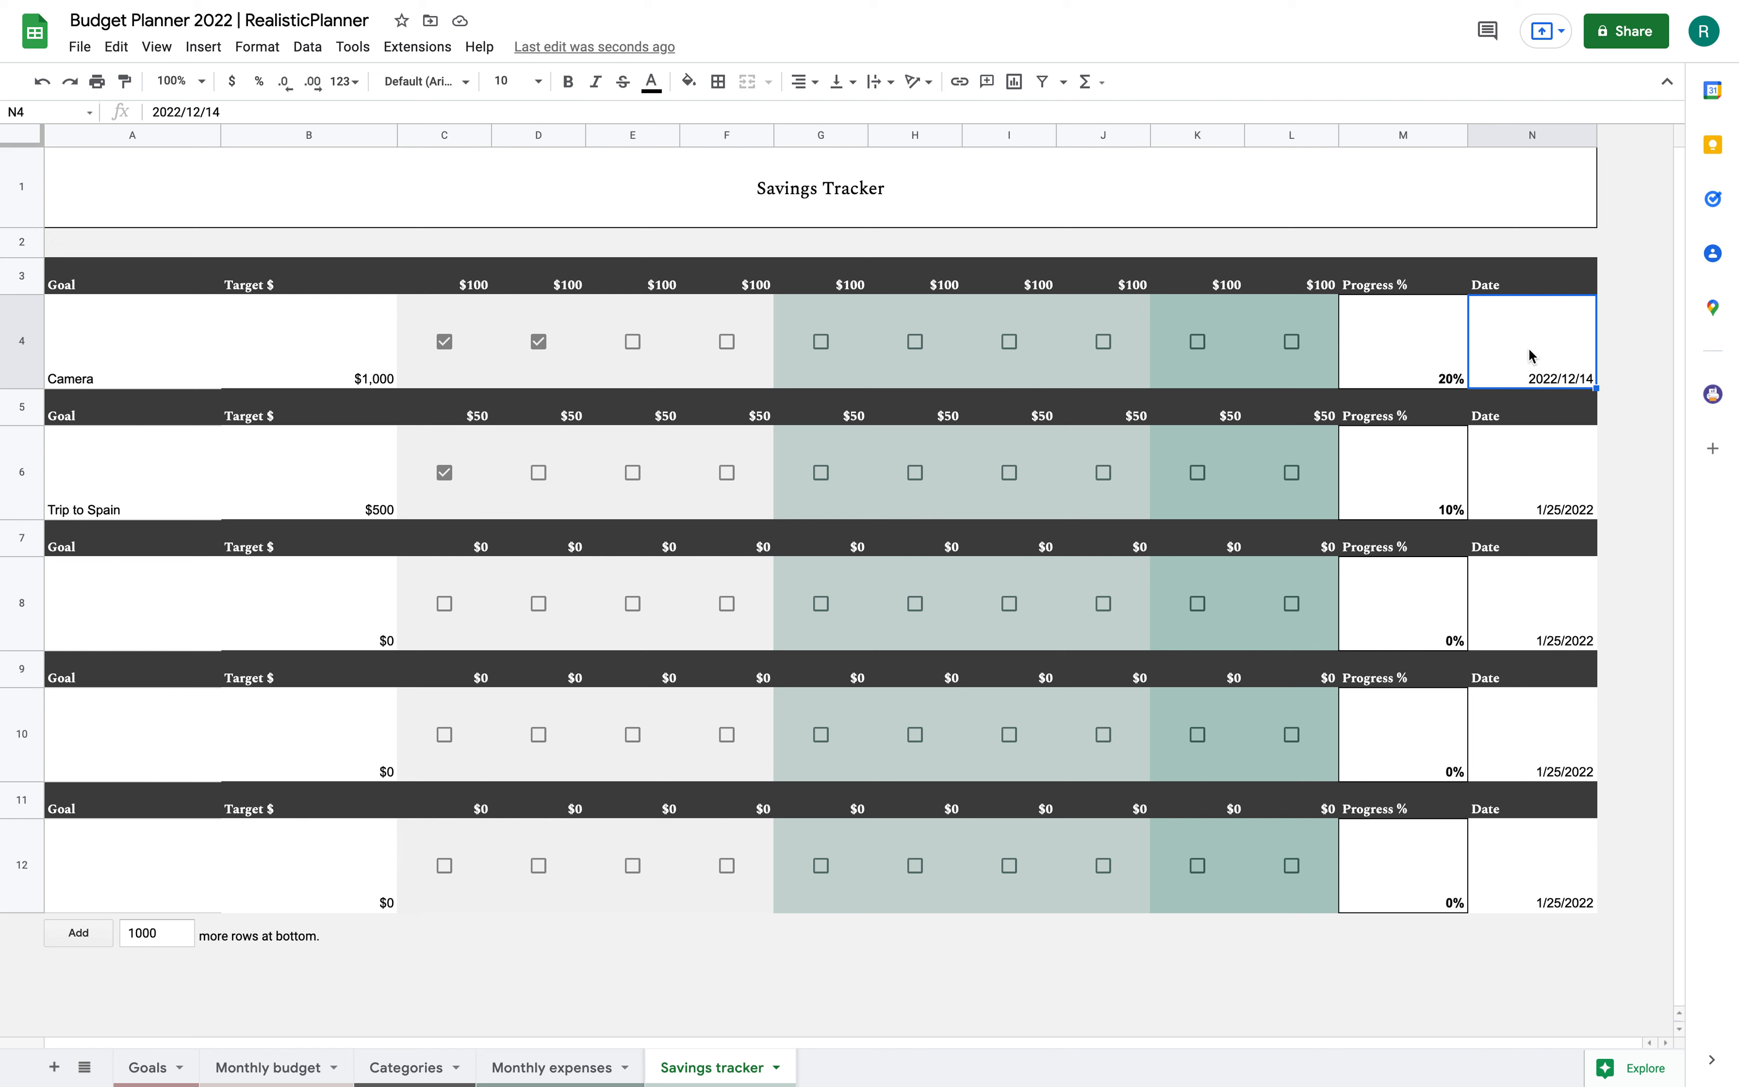
Tick and untick the Camera goal's third savings checkbox, and untick its second one so only the first stays ticked.
{"action": "left_click", "coordinate": [632, 345]}
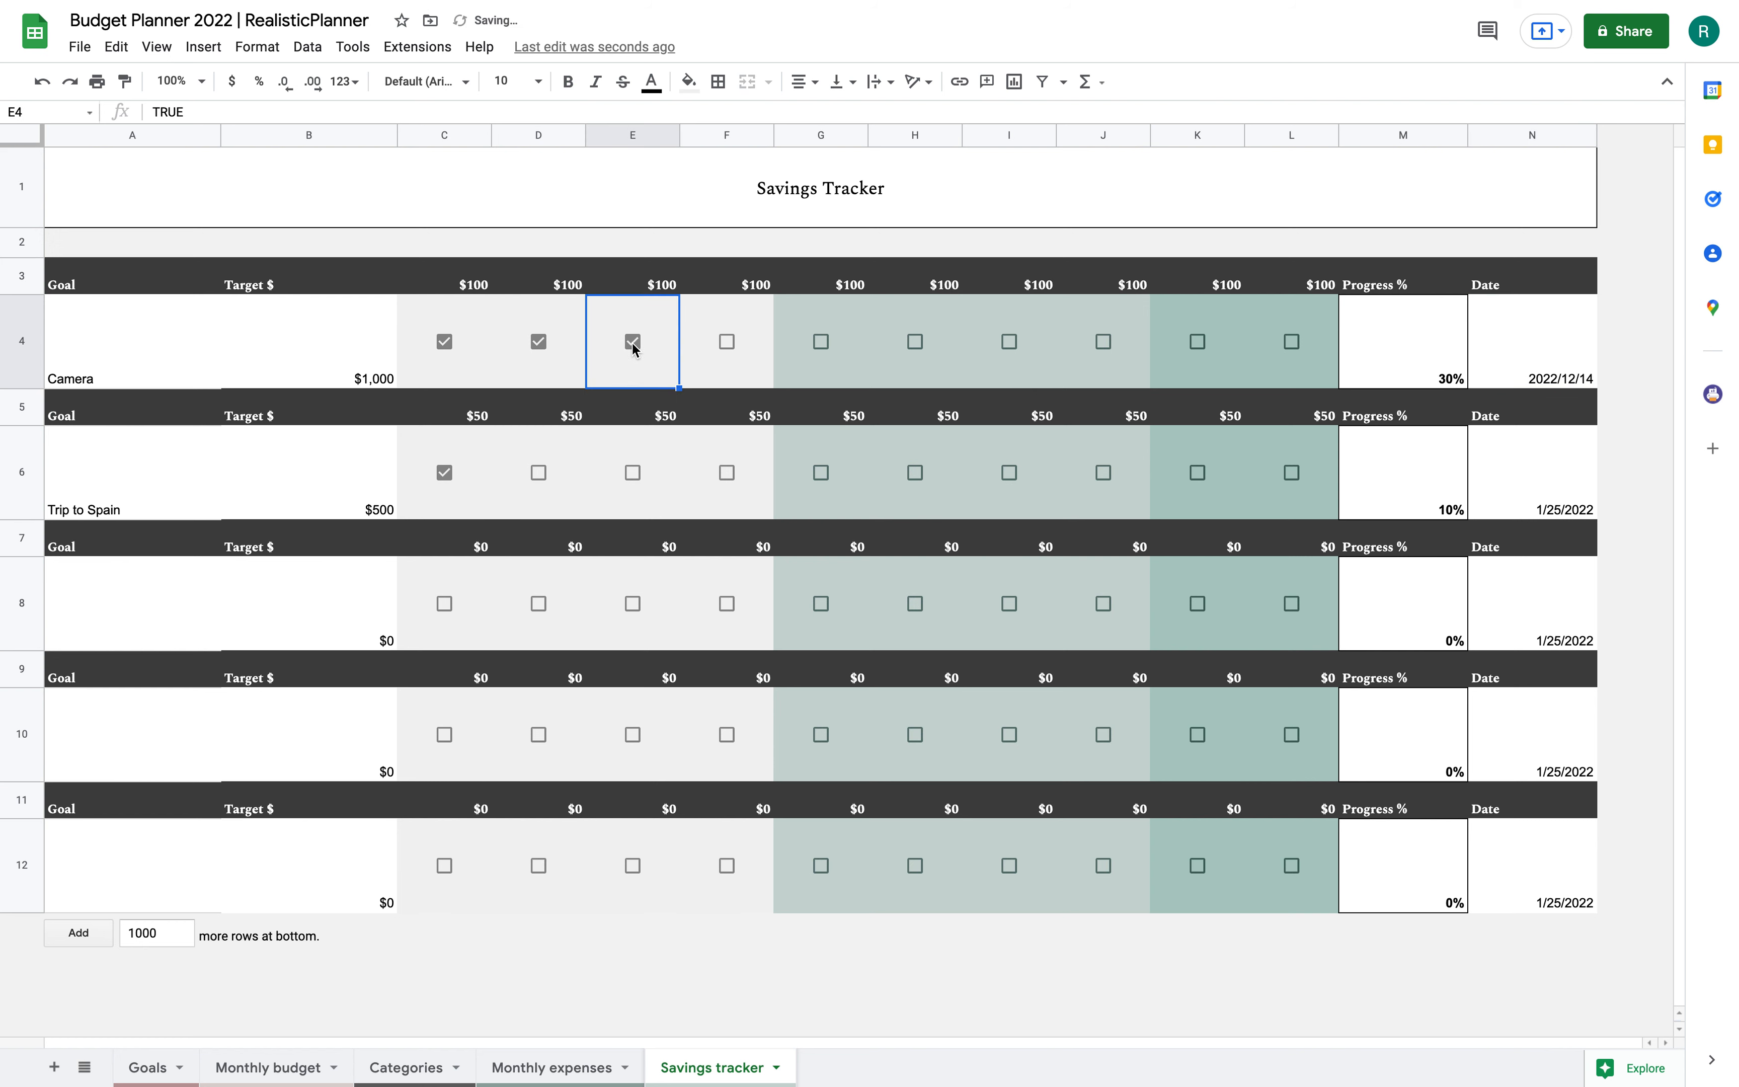
{"action": "left_click", "coordinate": [632, 346]}
{"action": "left_click", "coordinate": [539, 342]}
Set the Camera goal's target amount in B4 to 799.
{"action": "left_click", "coordinate": [389, 381]}
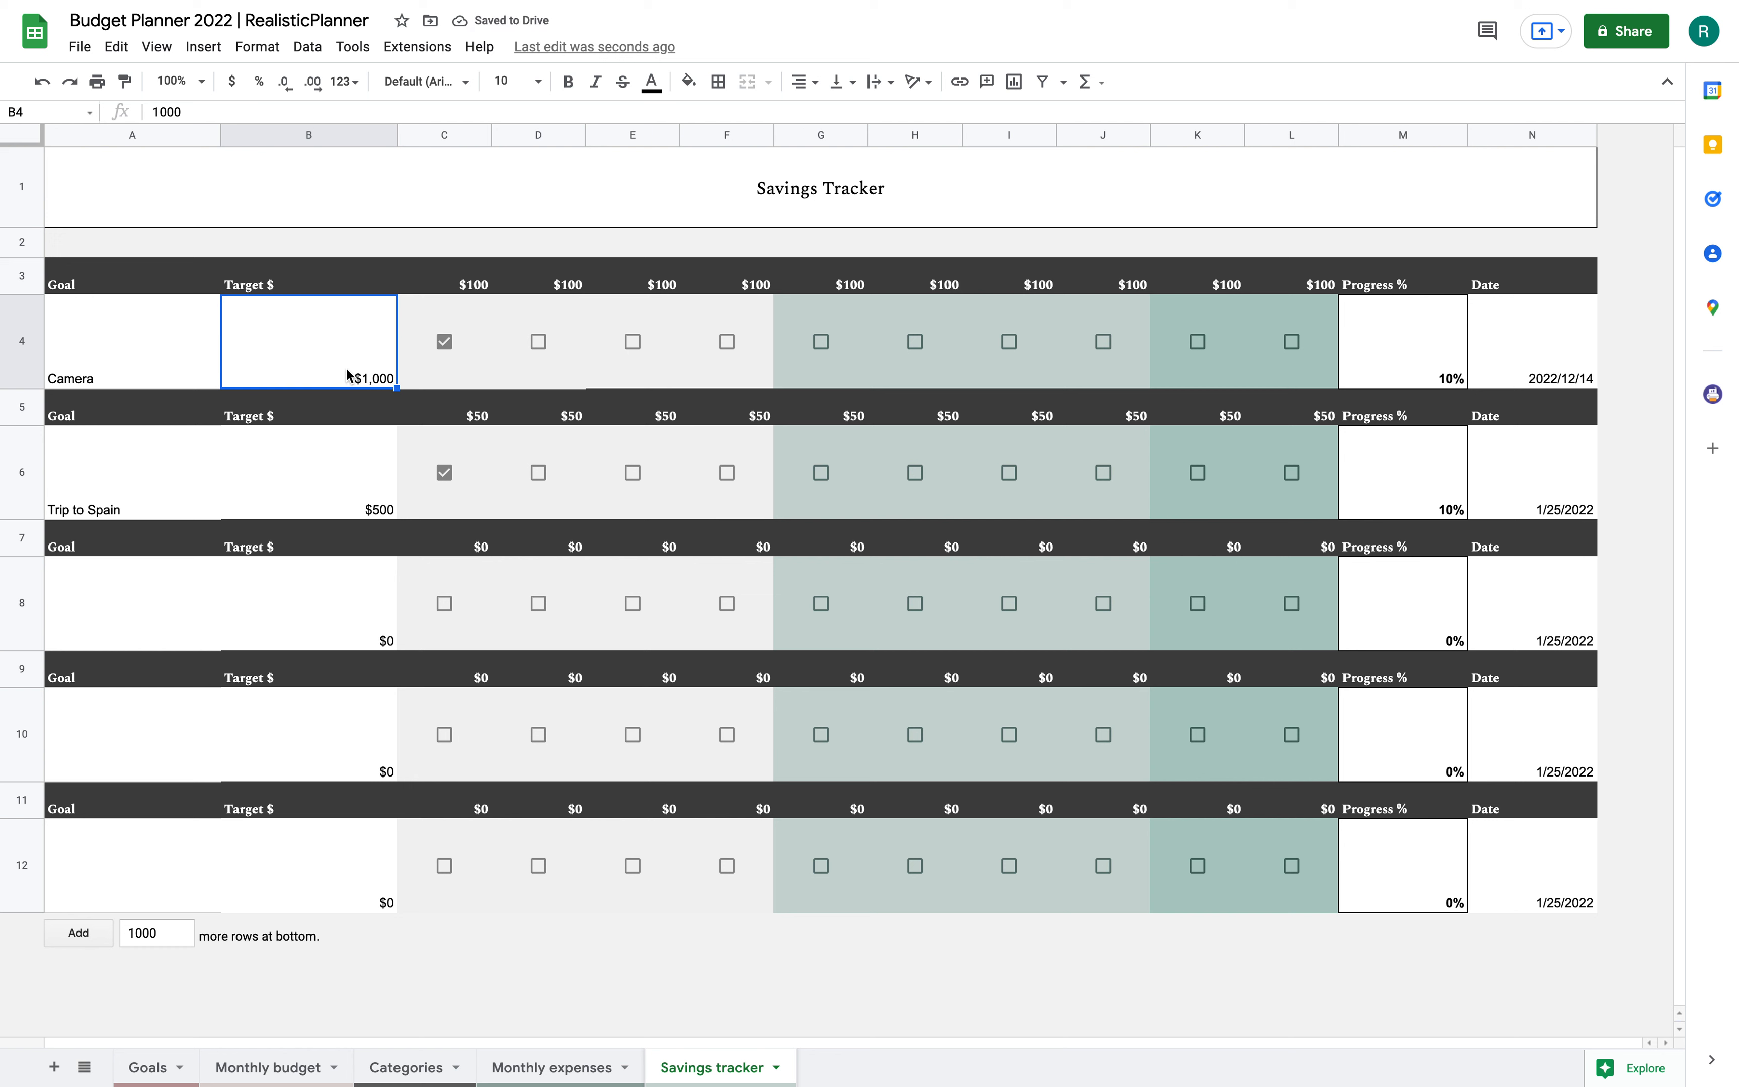
{"action": "type", "text": "8"}
{"action": "key", "text": "BackSpace"}
{"action": "type", "text": "799"}
{"action": "key", "text": "Return"}
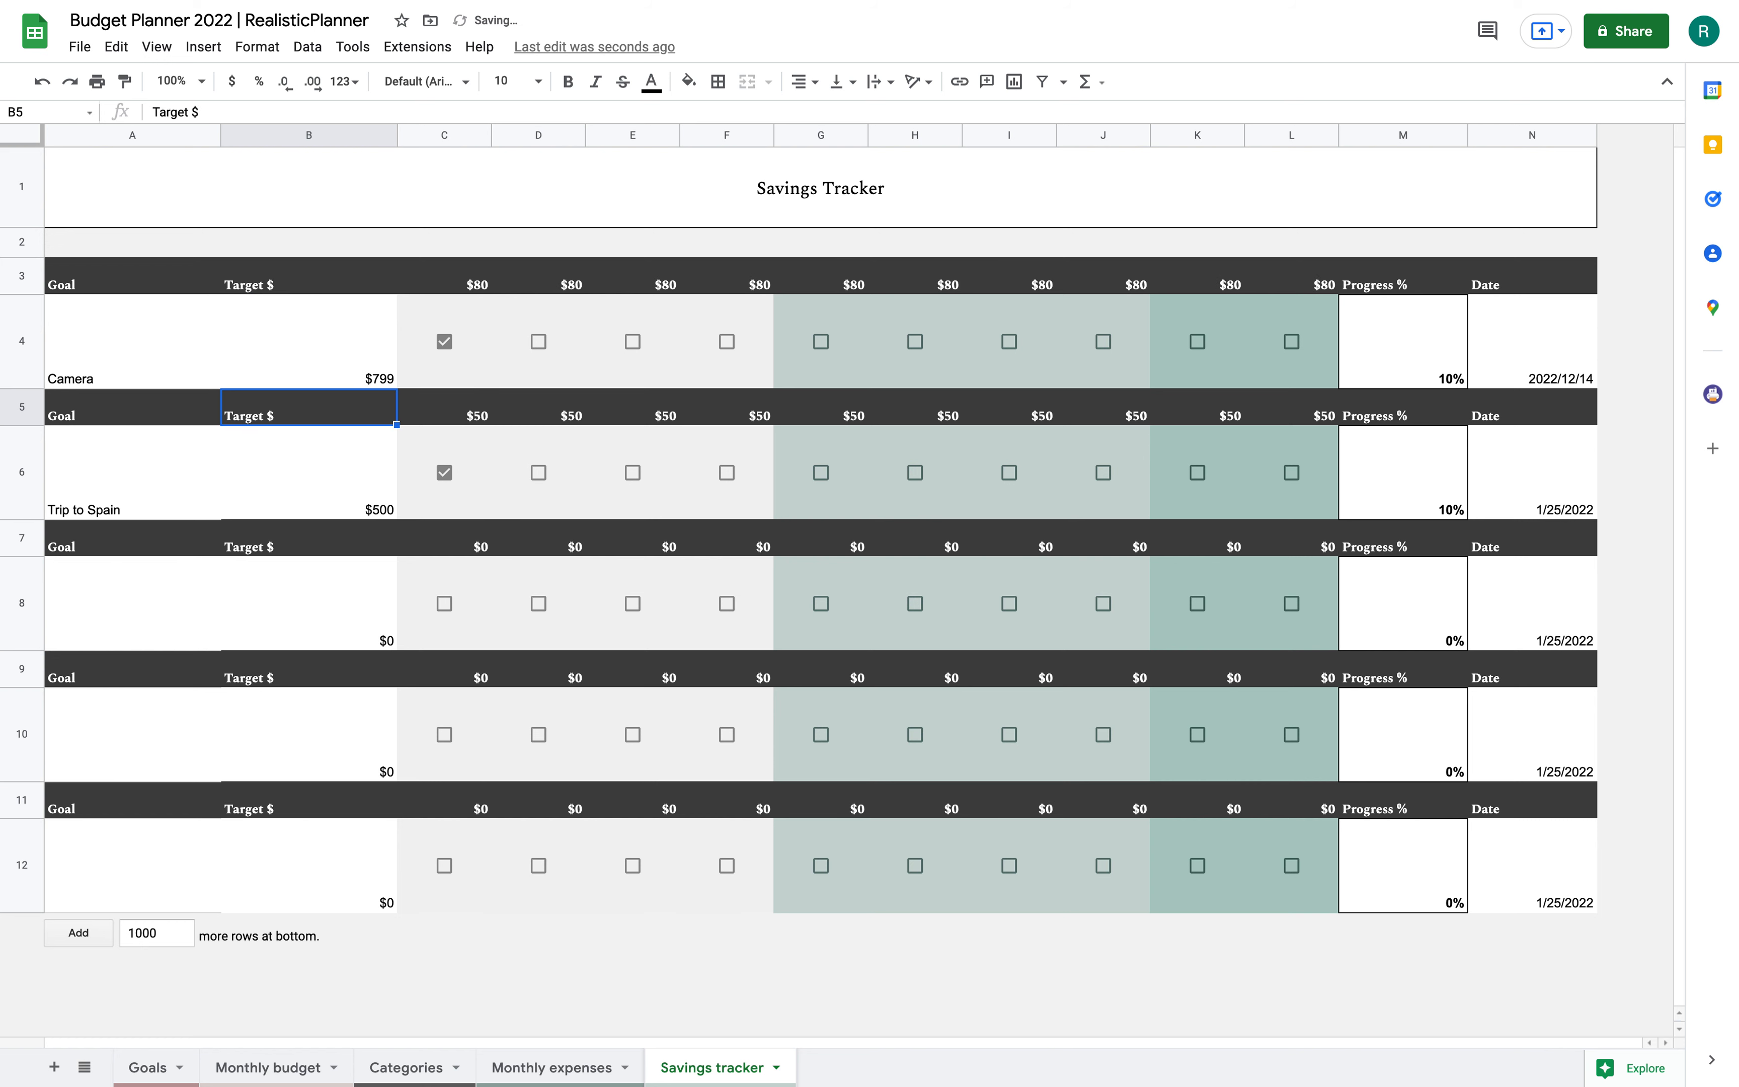
Show the Camera installment amounts in C3:L3 with two decimal places.
{"action": "left_click", "coordinate": [482, 280]}
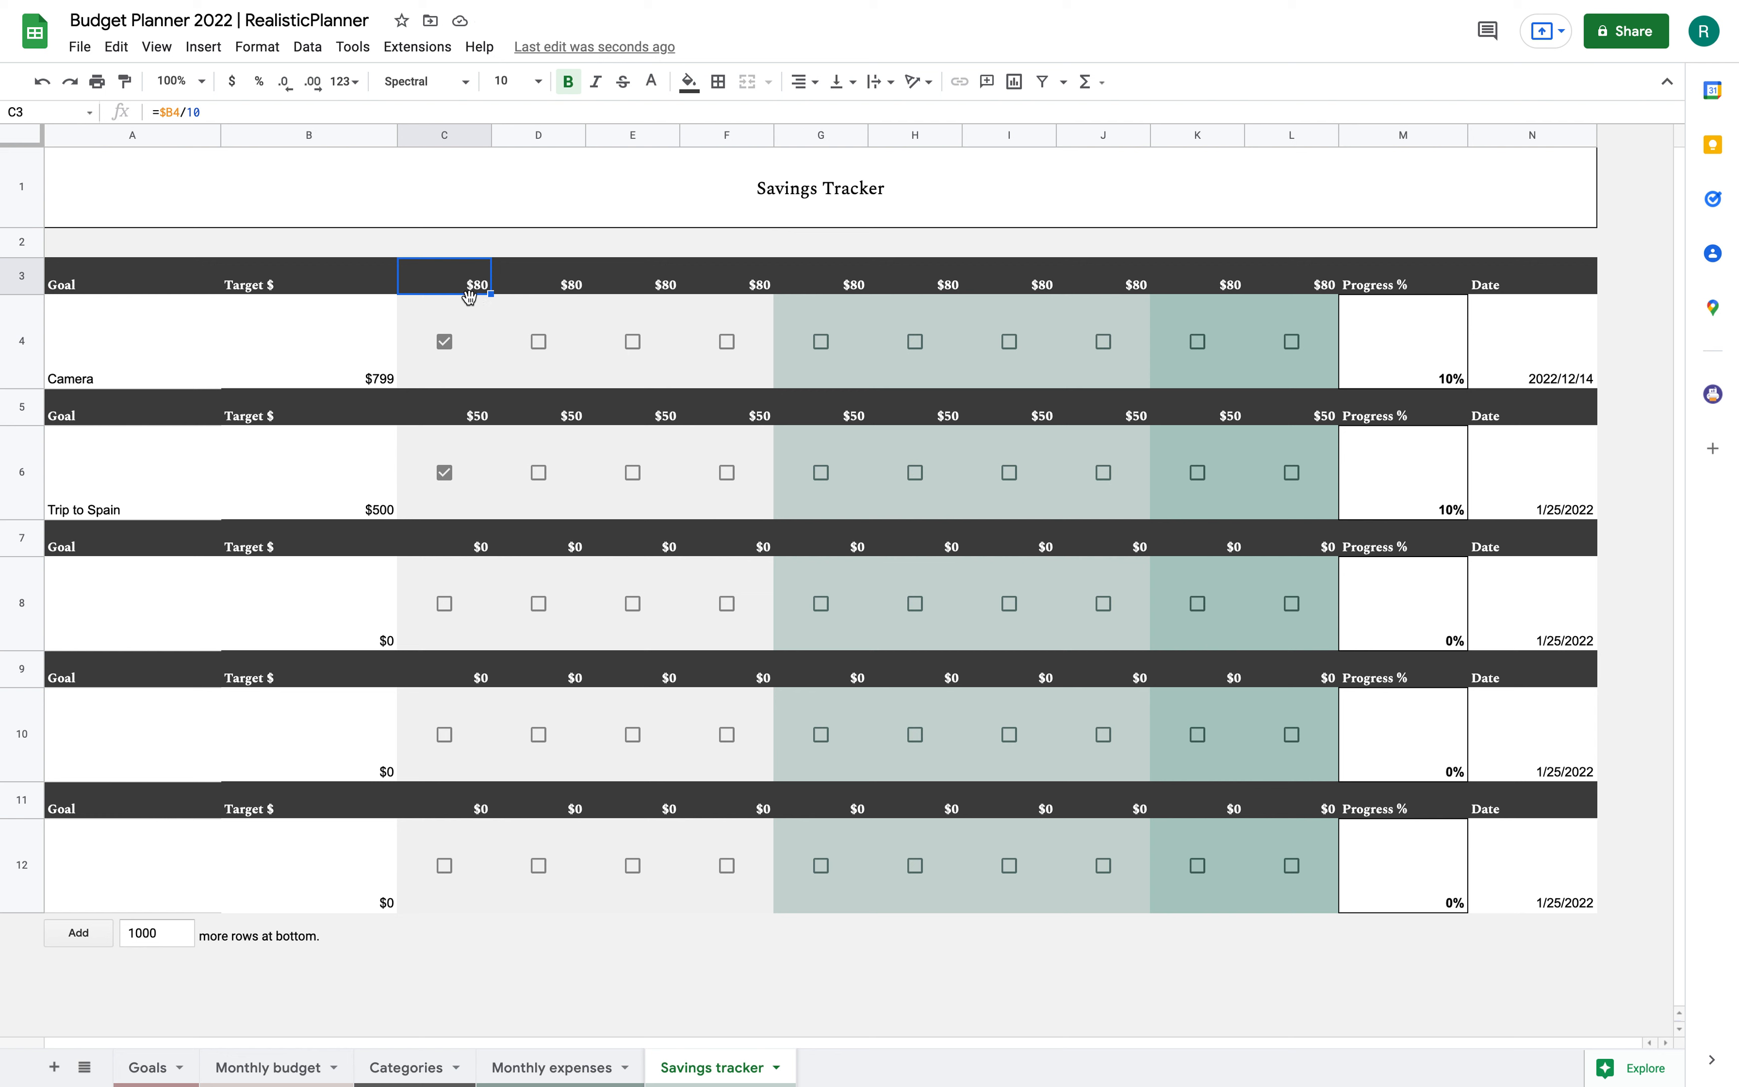
{"action": "left_click", "coordinate": [313, 81]}
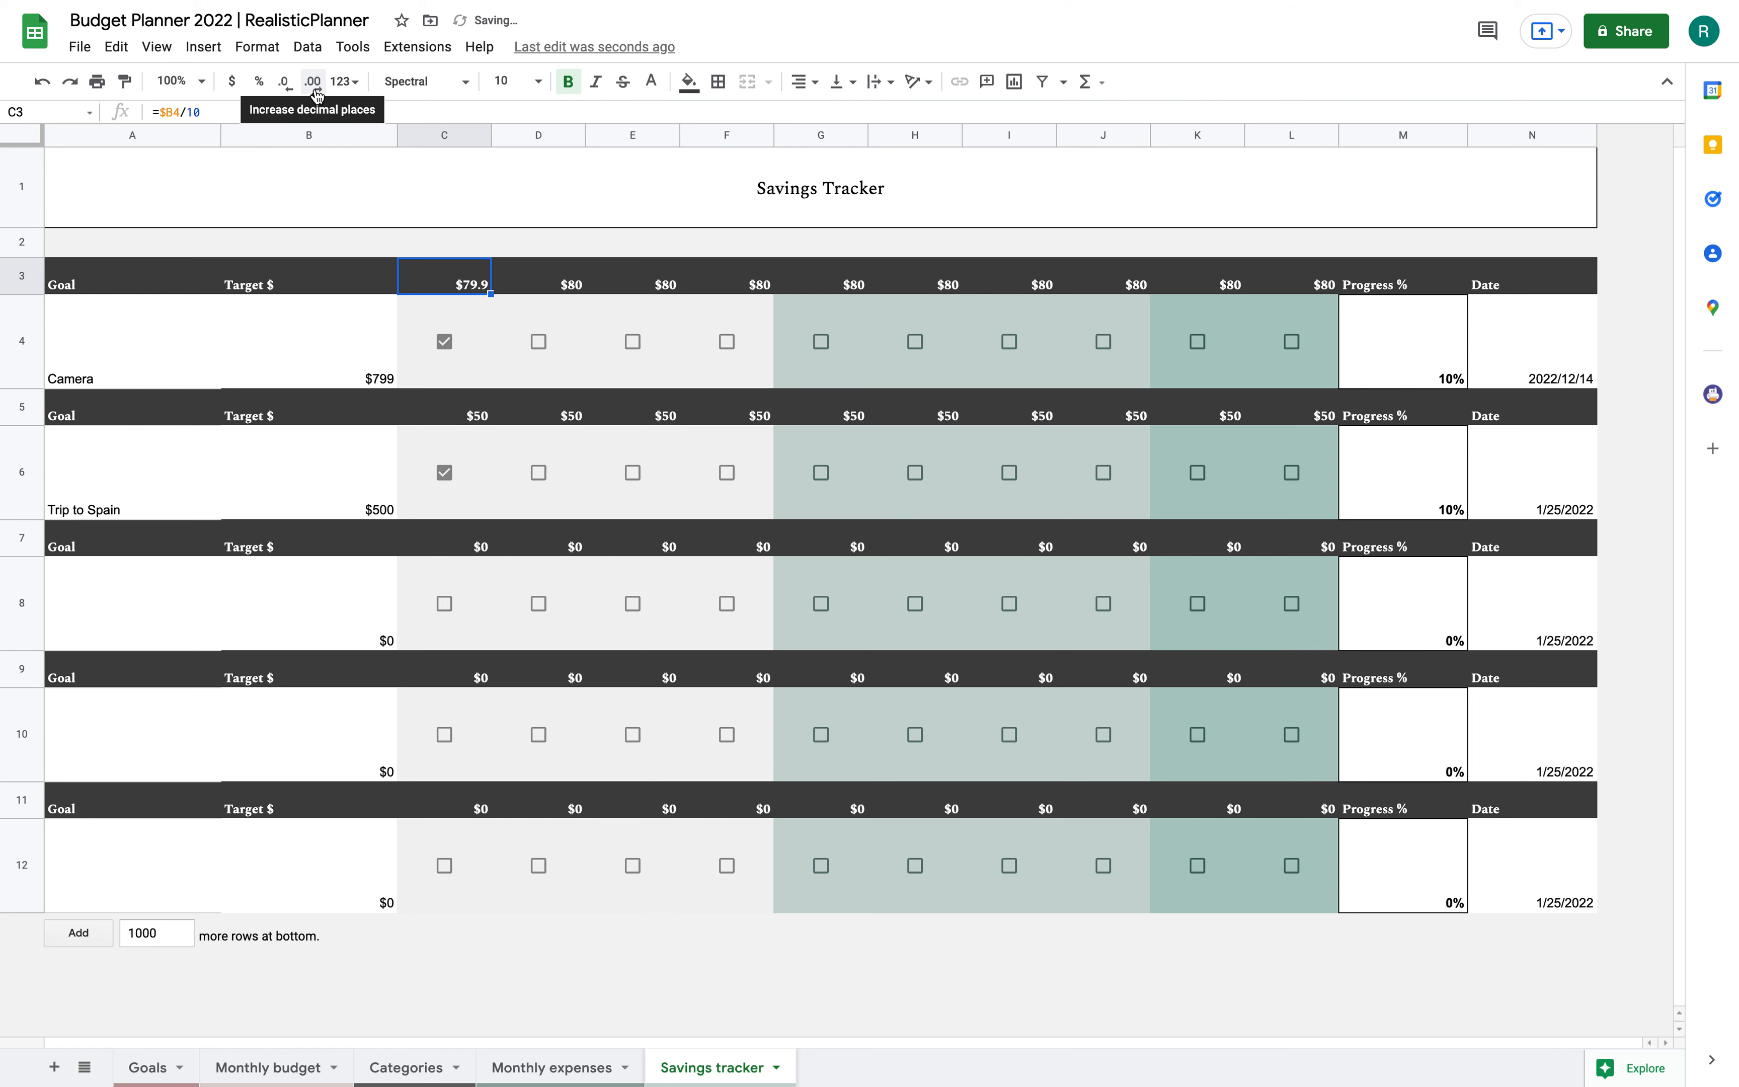
{"action": "left_click", "coordinate": [440, 274]}
{"action": "left_click_drag", "start_coordinate": [440, 274], "coordinate": [1308, 283]}
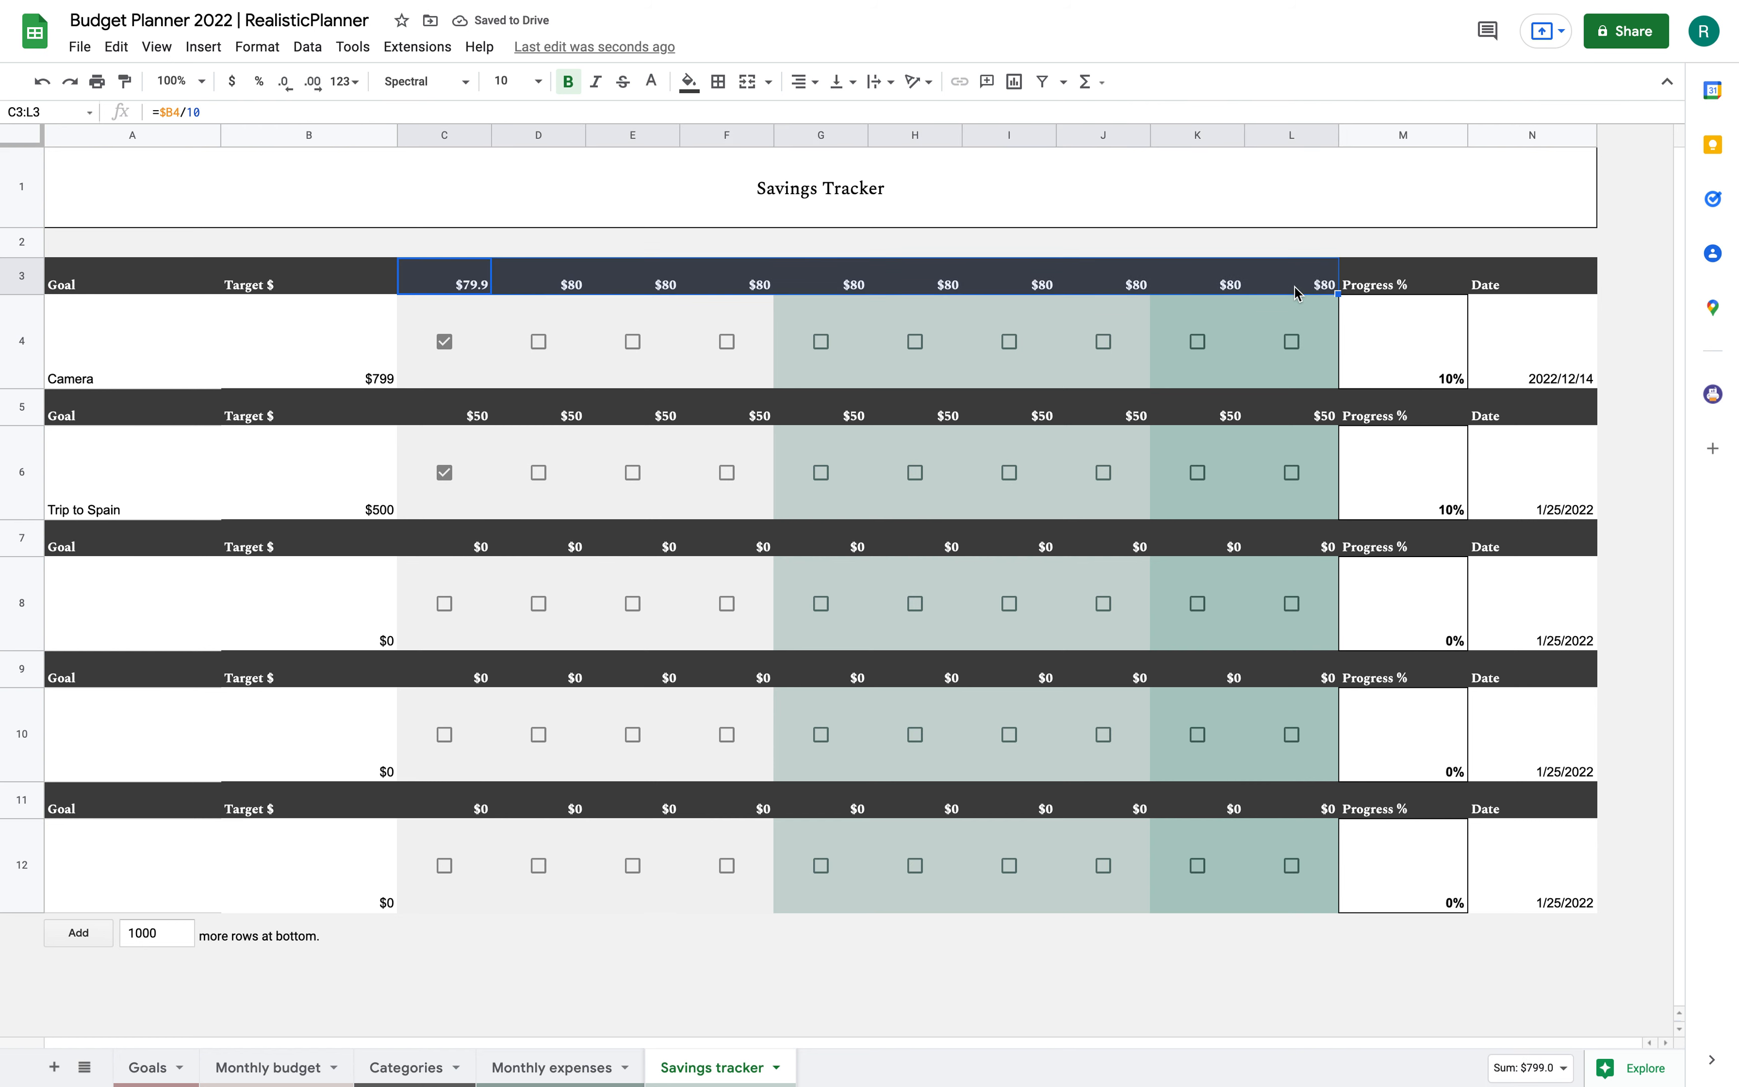
{"action": "left_click", "coordinate": [345, 82]}
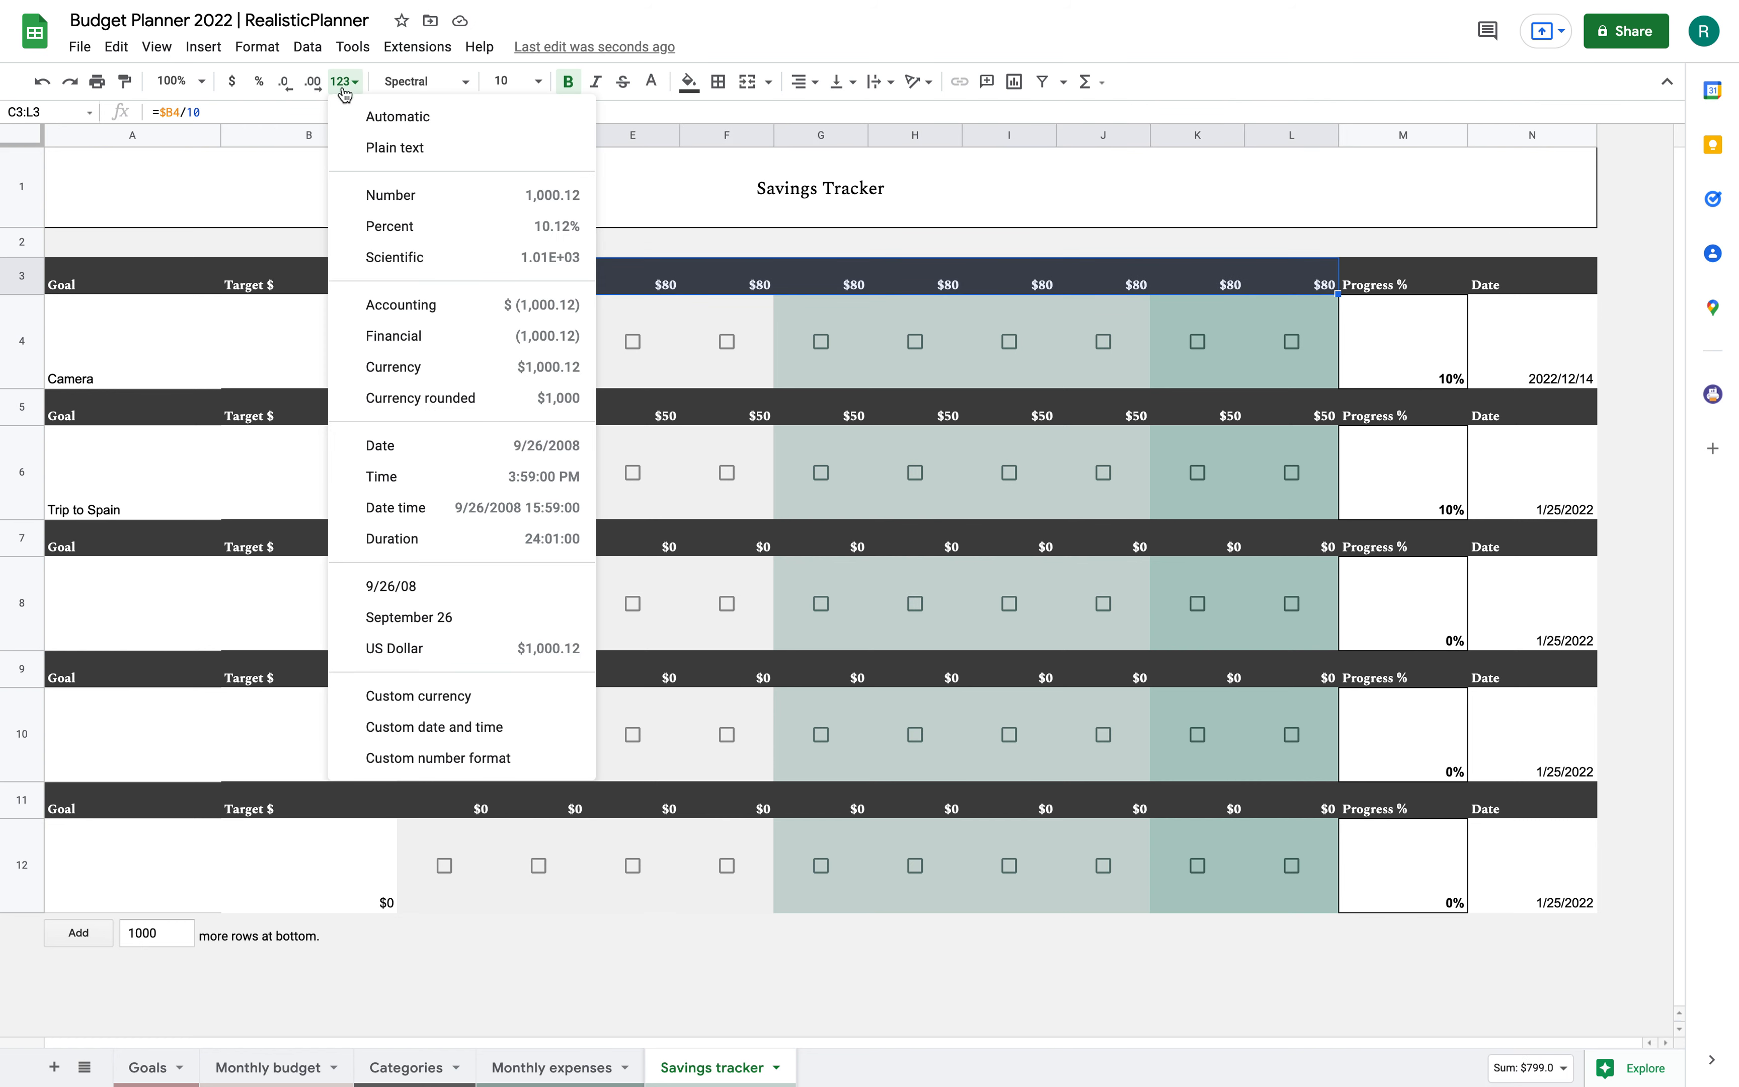
{"action": "left_click", "coordinate": [315, 82]}
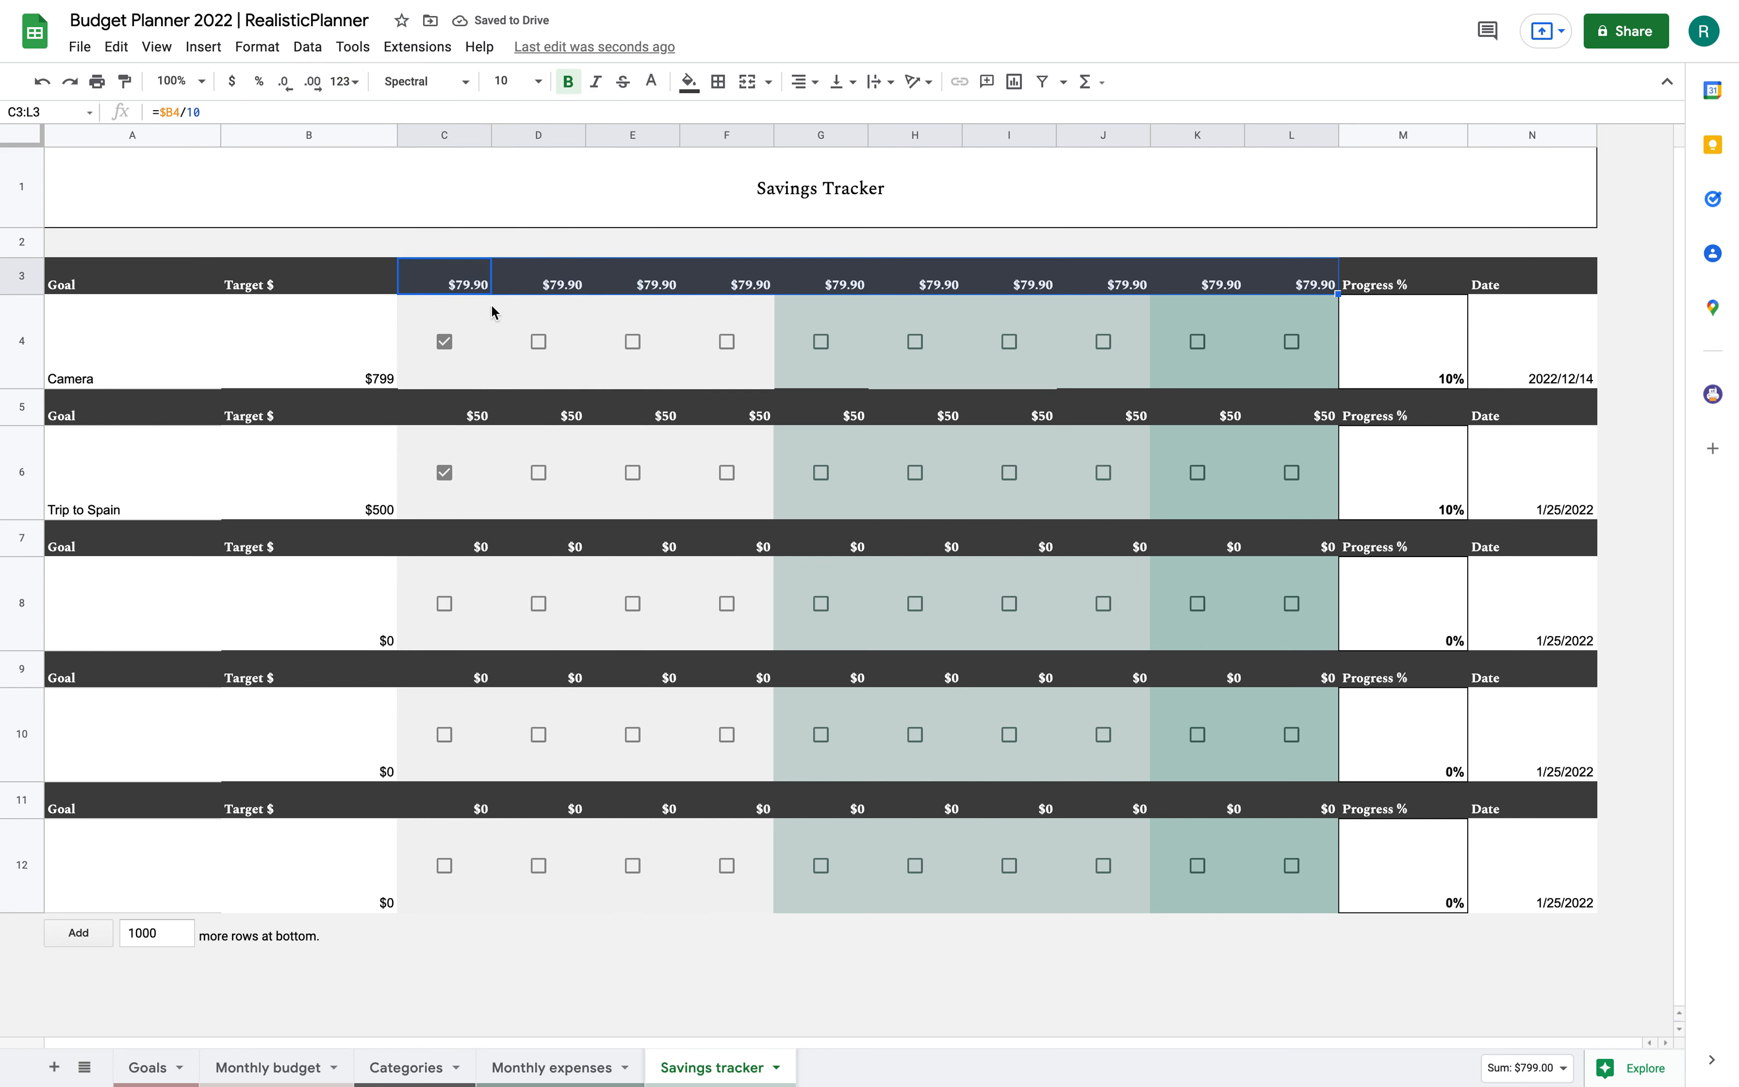
Remove the decimals from the Camera installment amounts, add them again and reduce them back to whole dollars.
{"action": "left_click", "coordinate": [285, 82]}
{"action": "left_click", "coordinate": [286, 82]}
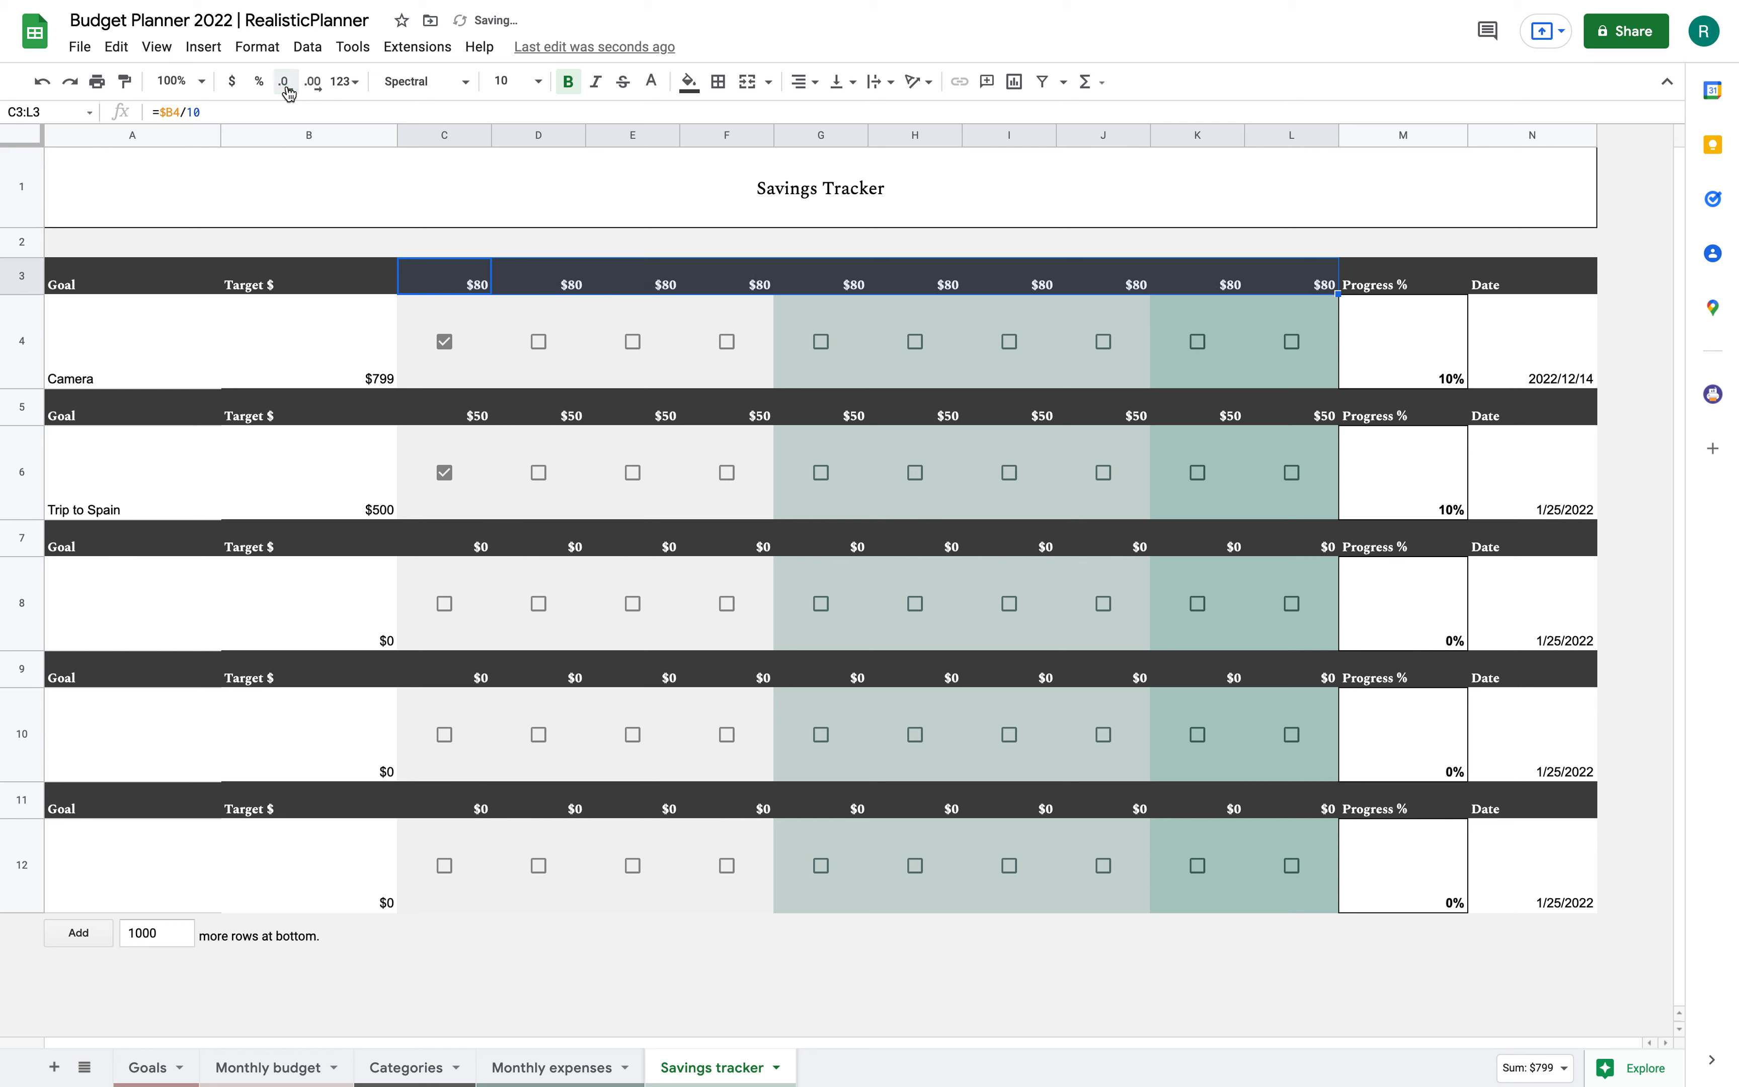
{"action": "left_click", "coordinate": [313, 86]}
{"action": "left_click", "coordinate": [312, 85]}
{"action": "left_click", "coordinate": [287, 85]}
{"action": "left_click", "coordinate": [287, 85]}
Apply the Currency number format with two decimals to the Camera installment amounts in C3:L3.
{"action": "left_click_drag", "start_coordinate": [460, 287], "coordinate": [1267, 875]}
{"action": "left_click_drag", "start_coordinate": [488, 288], "coordinate": [1313, 281]}
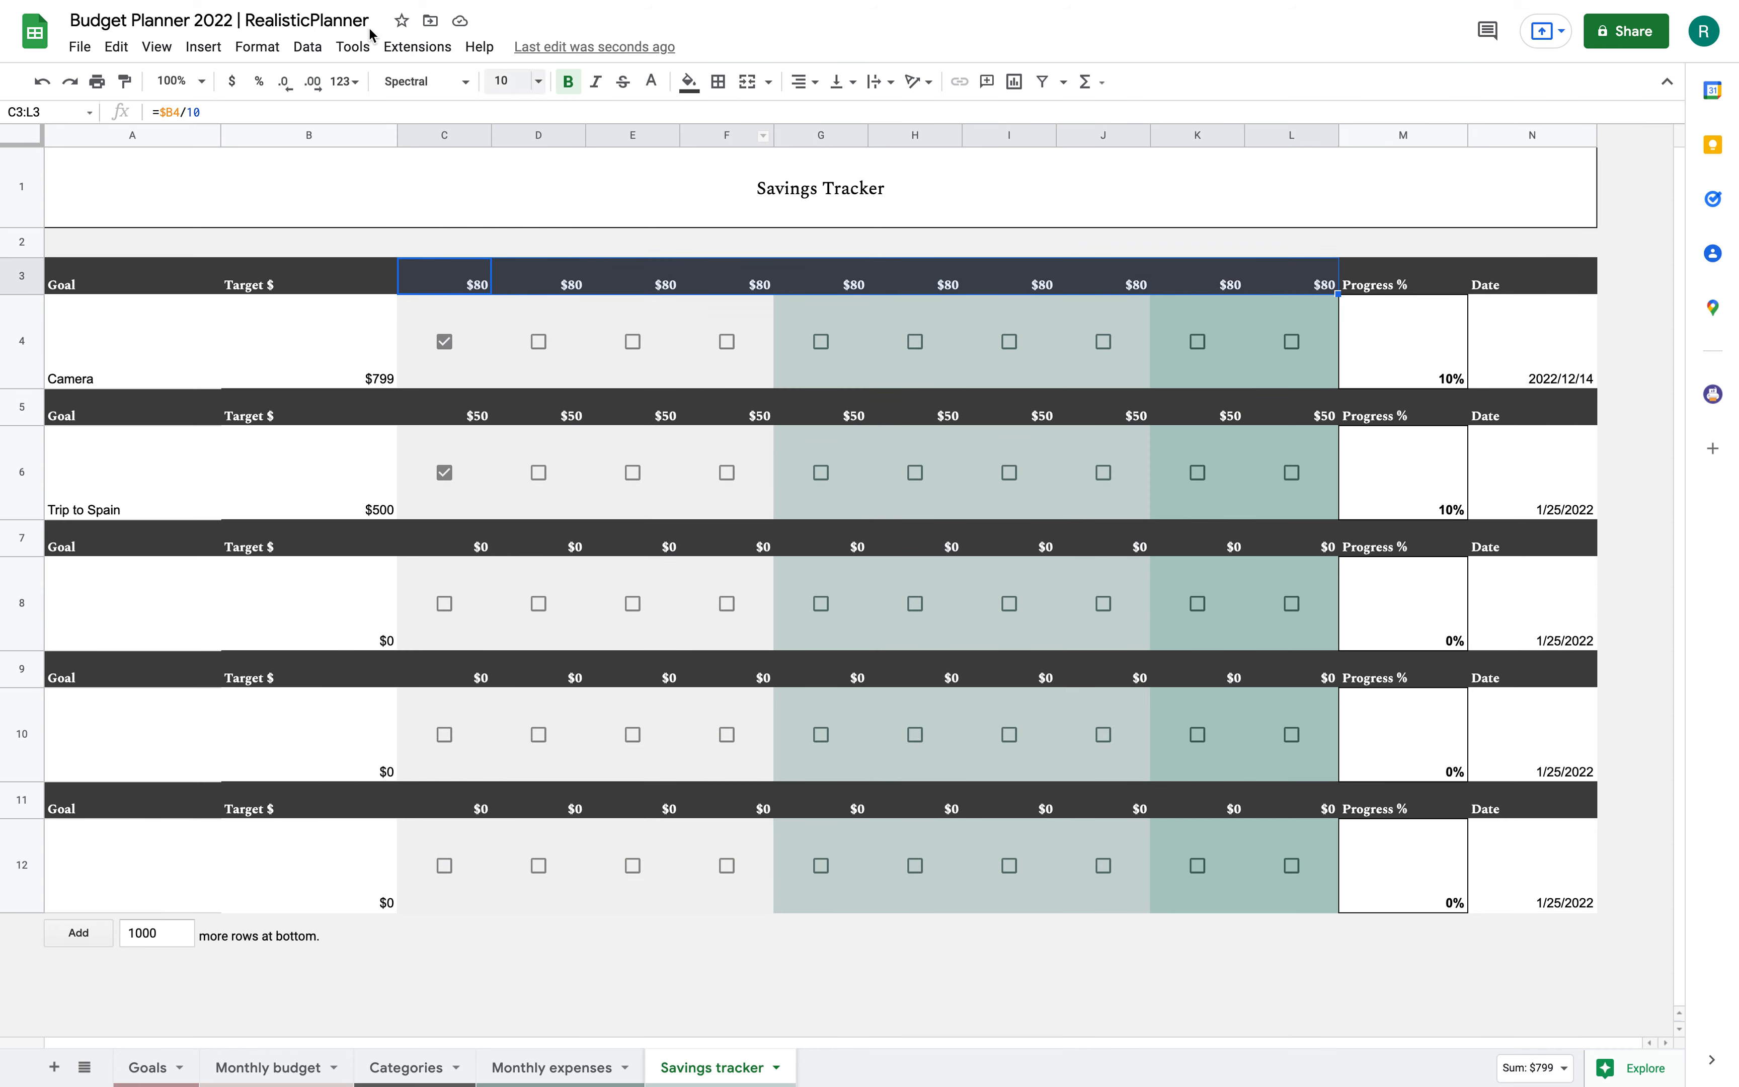
{"action": "left_click", "coordinate": [259, 48]}
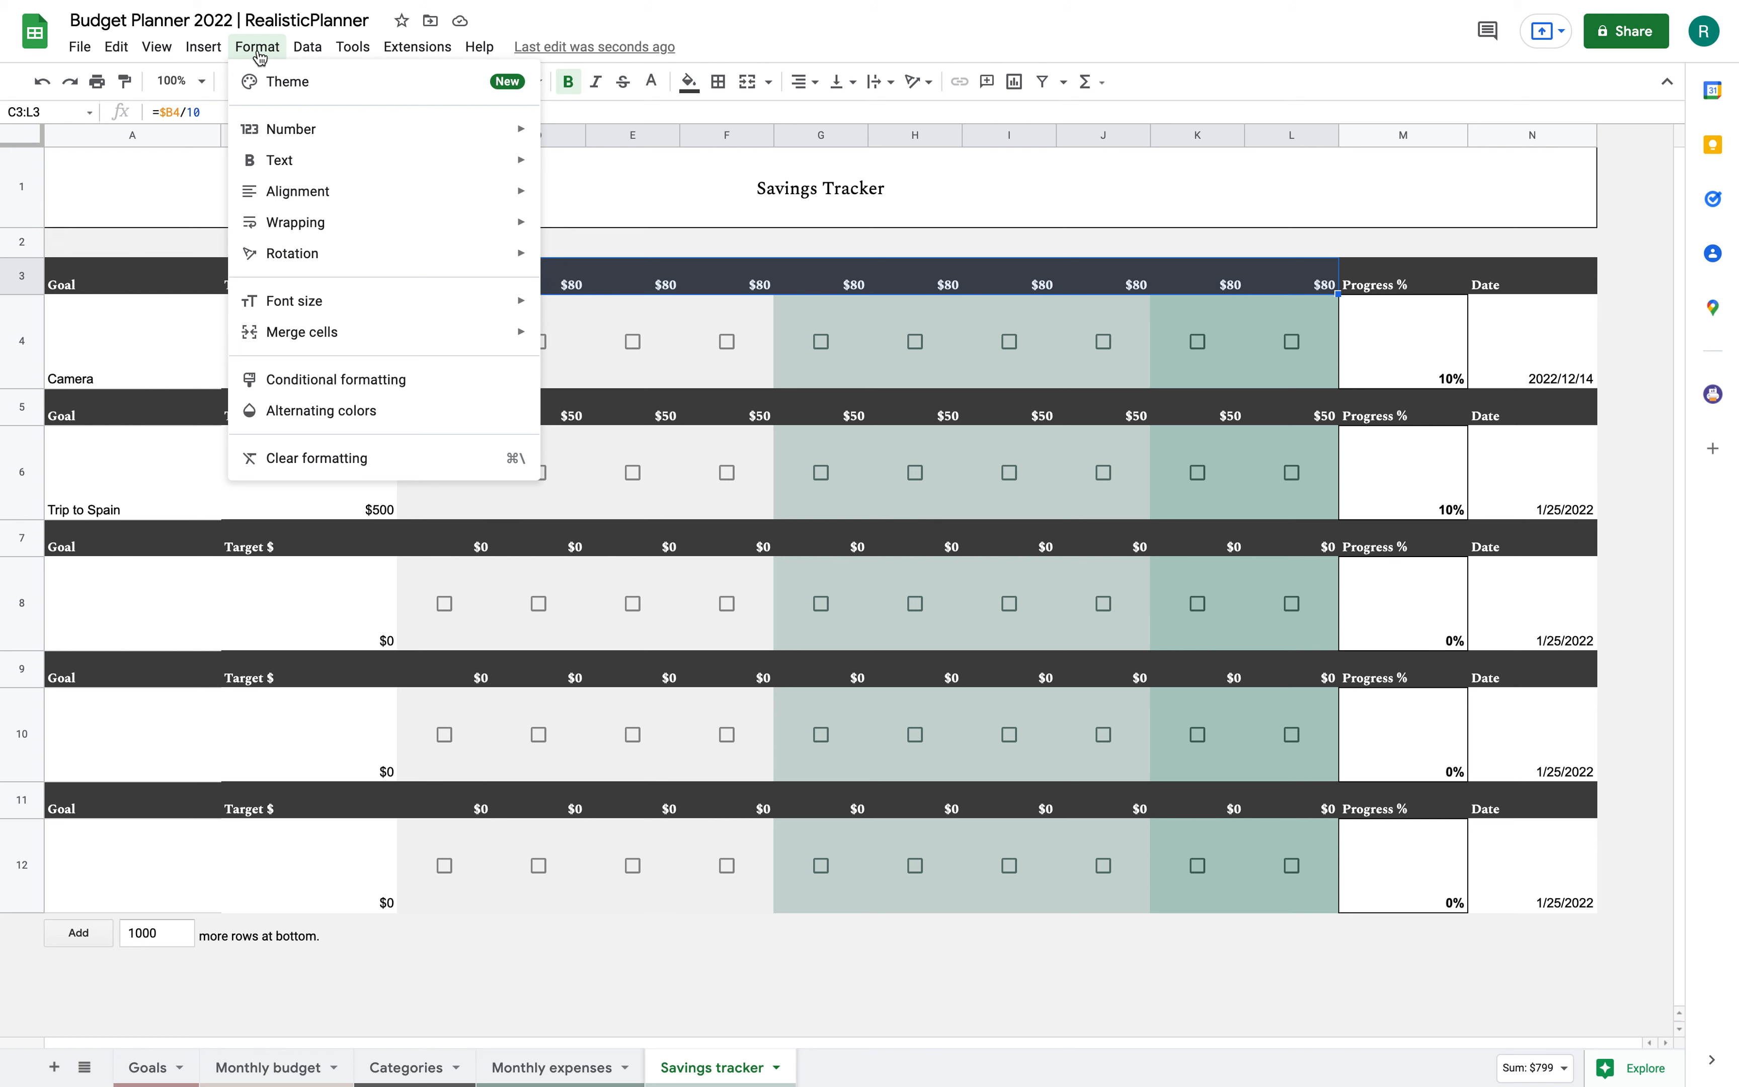
{"action": "mouse_move", "coordinate": [294, 129]}
{"action": "left_click", "coordinate": [604, 388]}
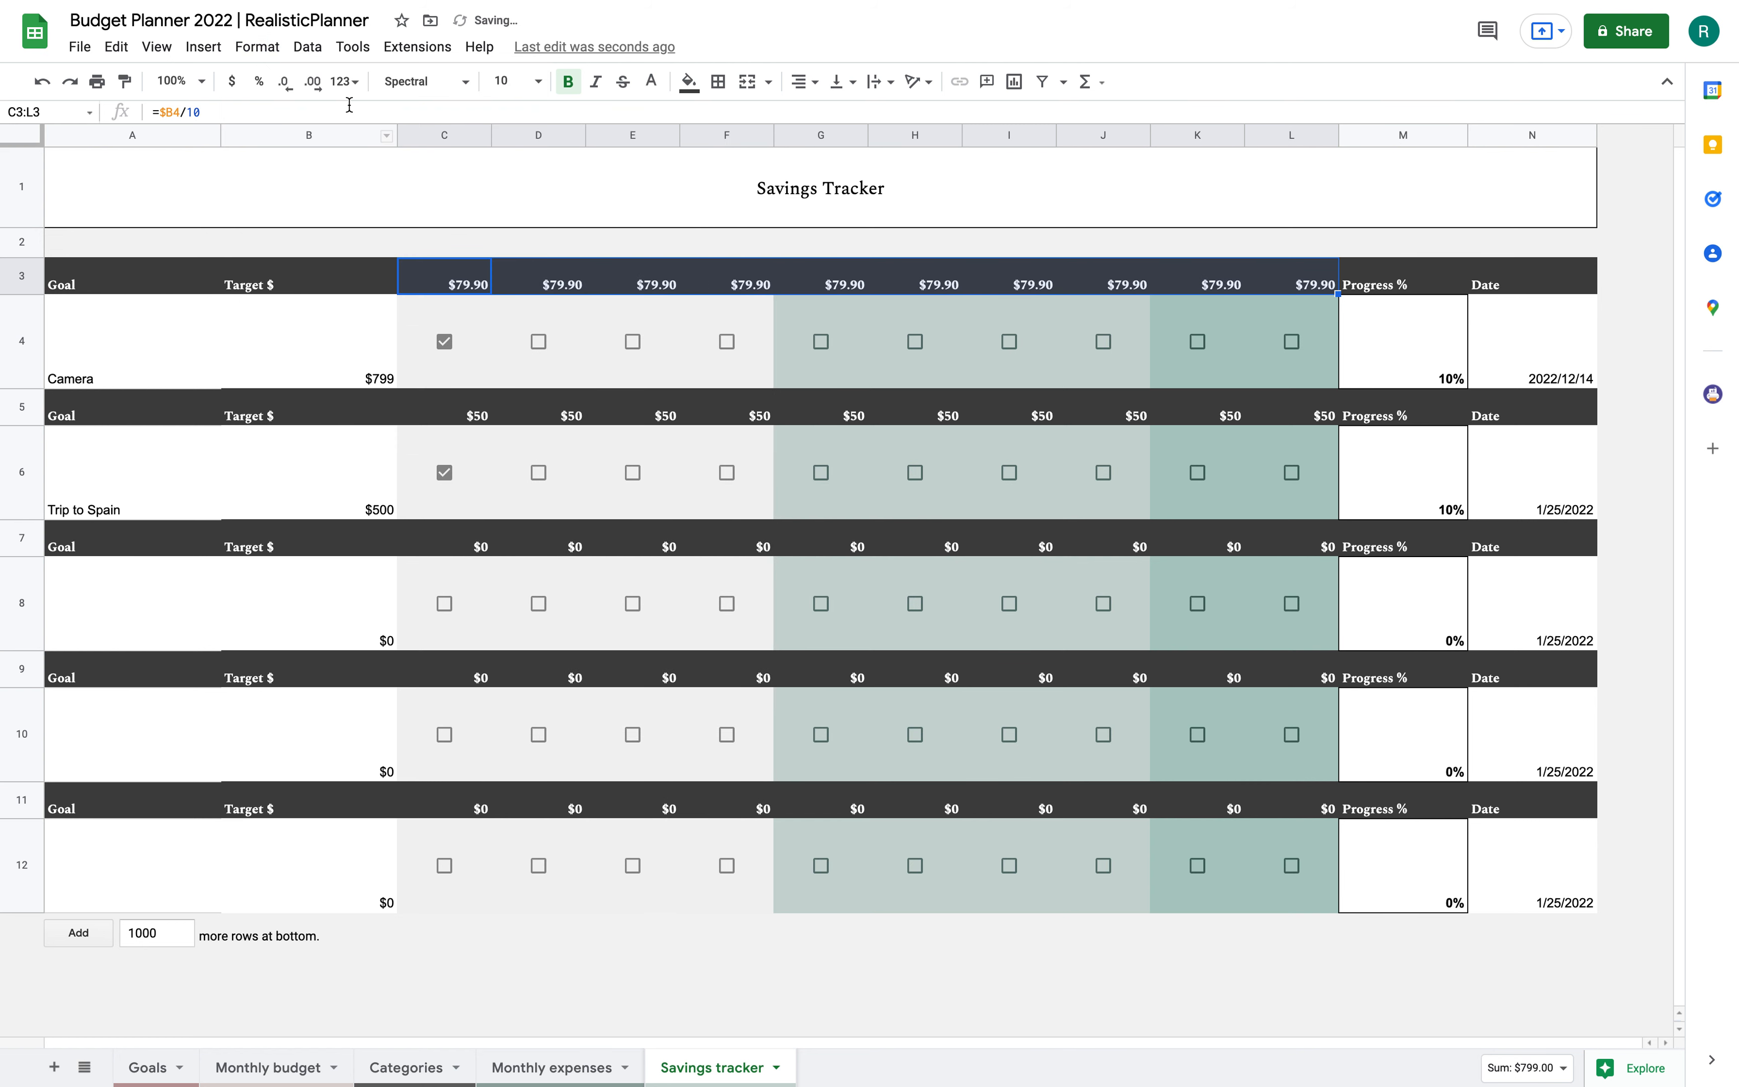
Apply the custom currency € in the €1,000.00 format to the Camera installment amounts in C3:L3.
{"action": "left_click", "coordinate": [204, 47]}
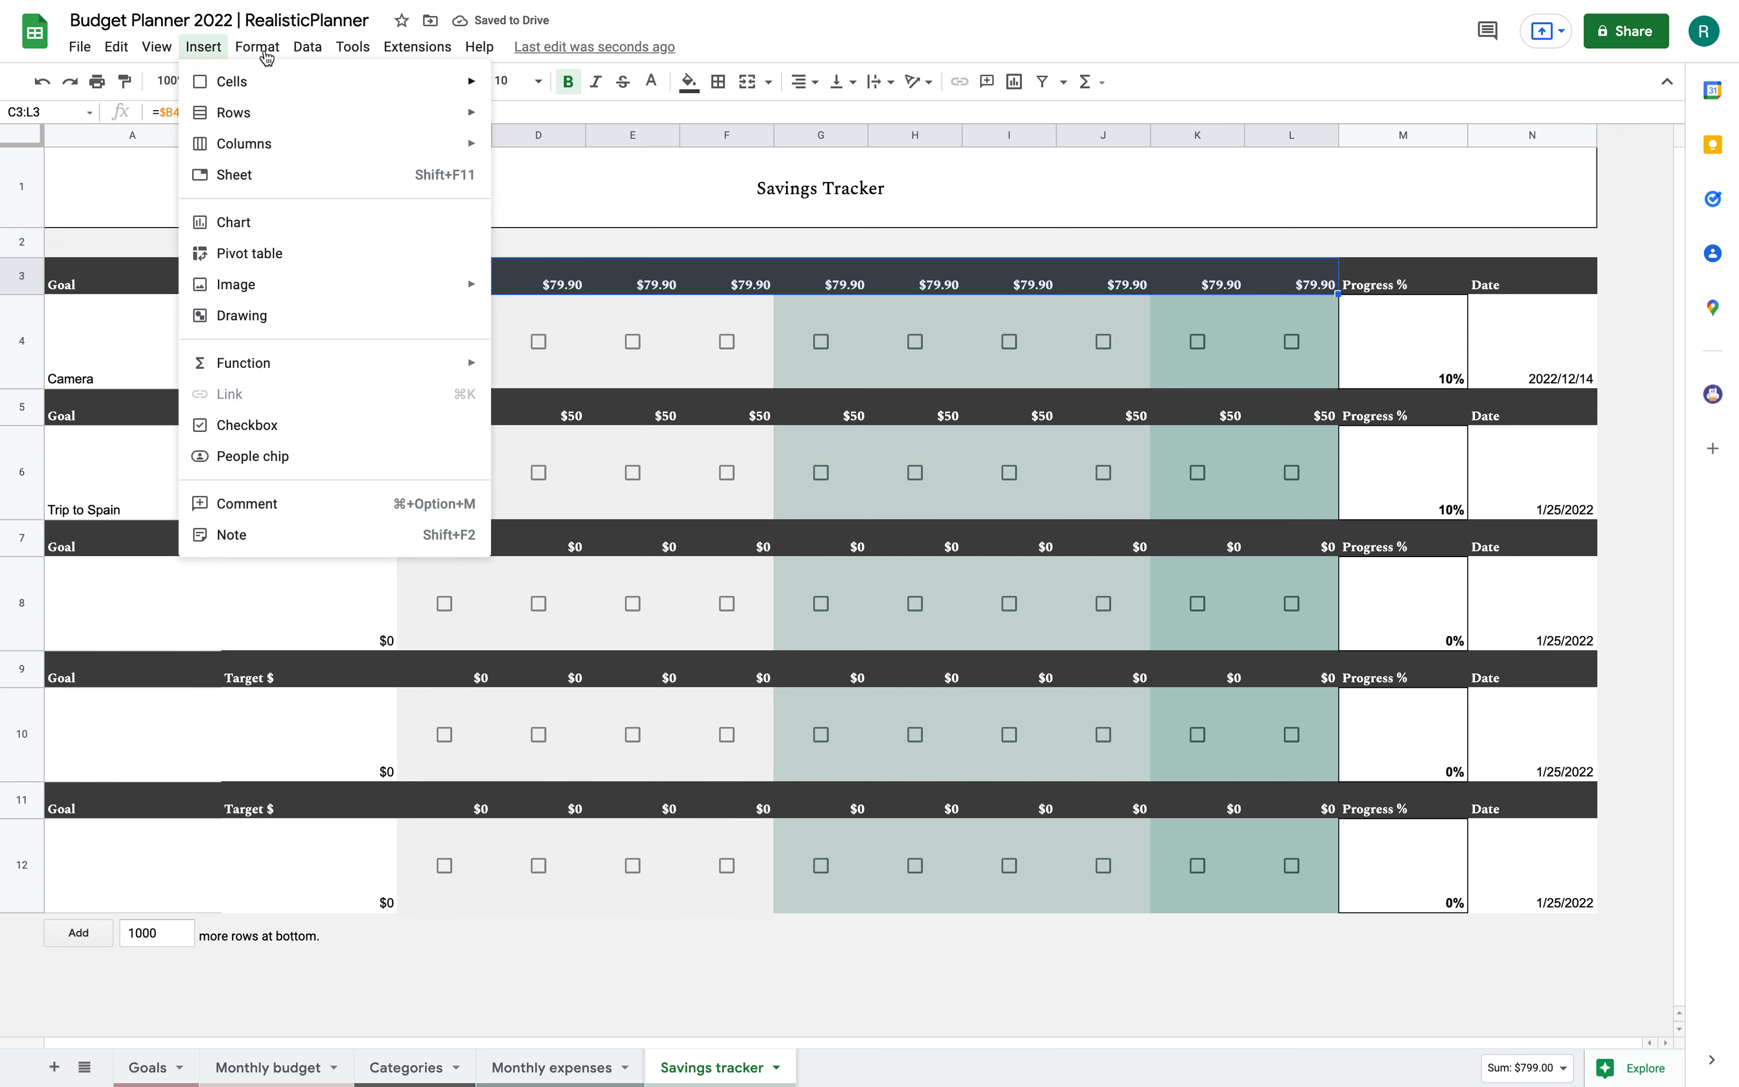
{"action": "mouse_move", "coordinate": [257, 50]}
{"action": "mouse_move", "coordinate": [330, 137]}
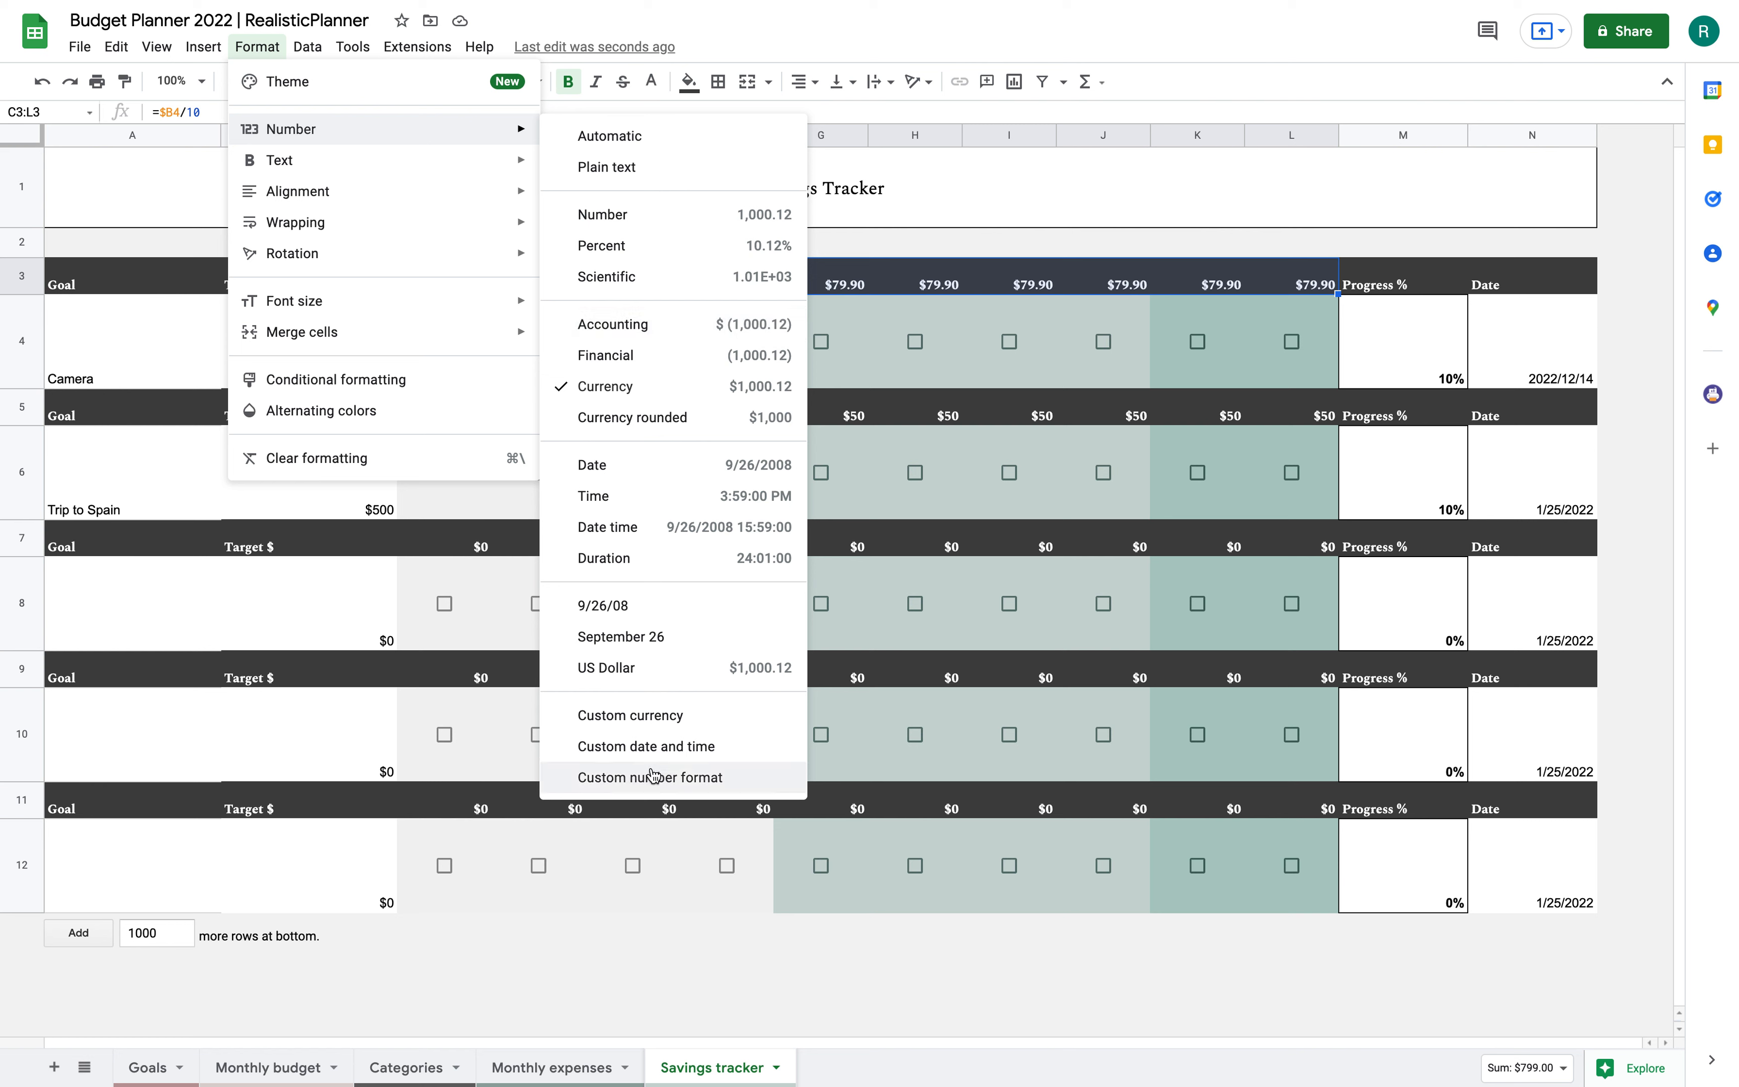
{"action": "left_click", "coordinate": [606, 716]}
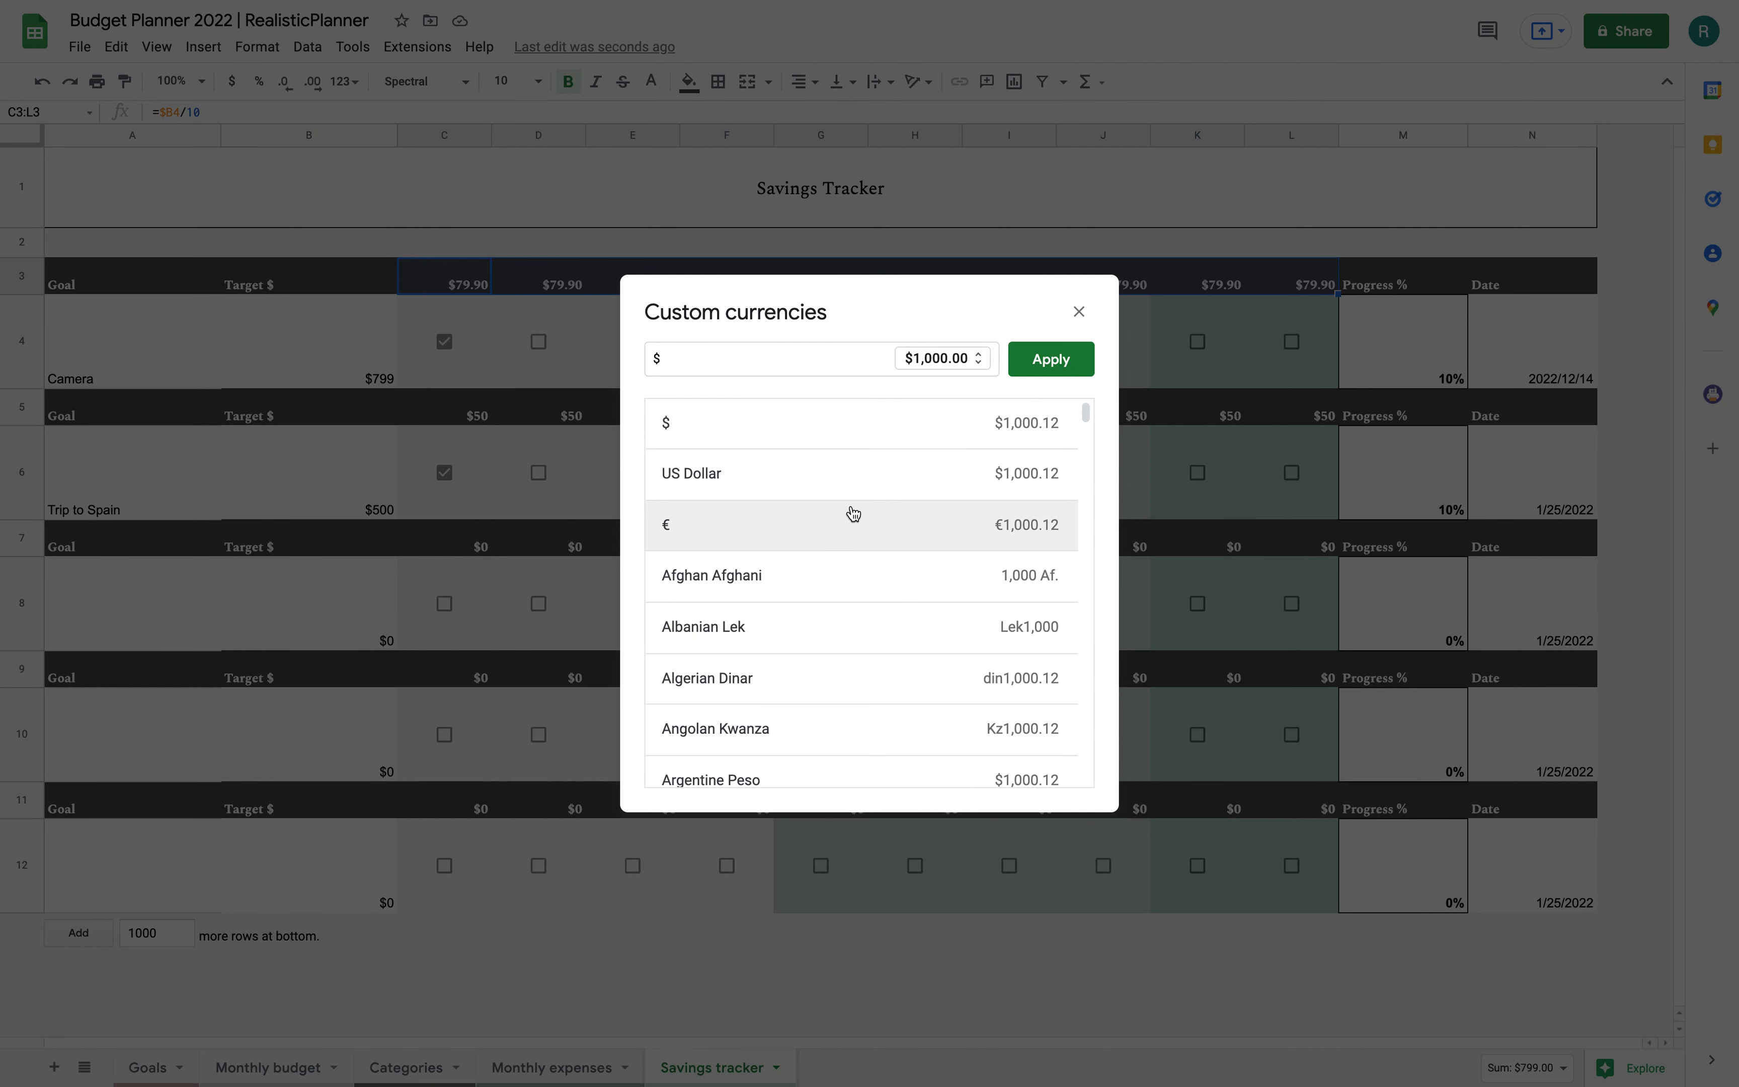
{"action": "scroll", "coordinate": [822, 543], "scroll_direction": "down", "scroll_amount": 10}
{"action": "scroll", "coordinate": [822, 544], "scroll_direction": "up", "scroll_amount": 10}
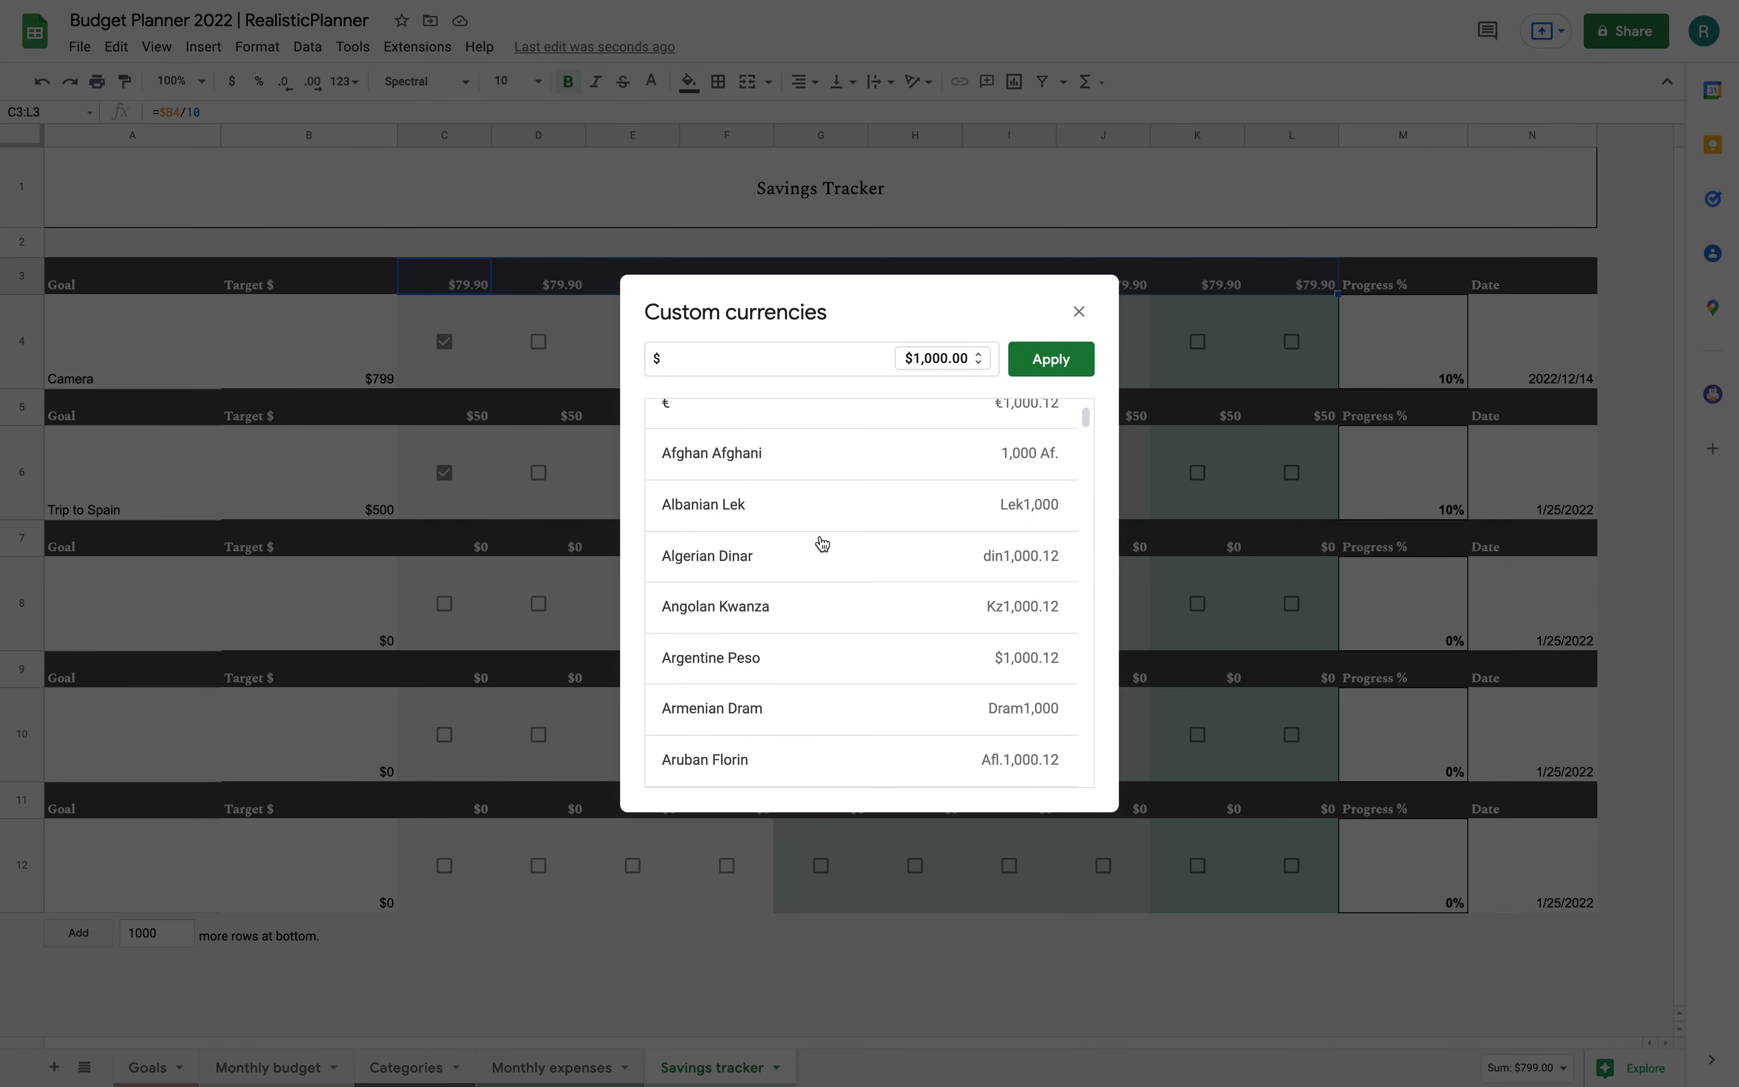
{"action": "left_click", "coordinate": [690, 527]}
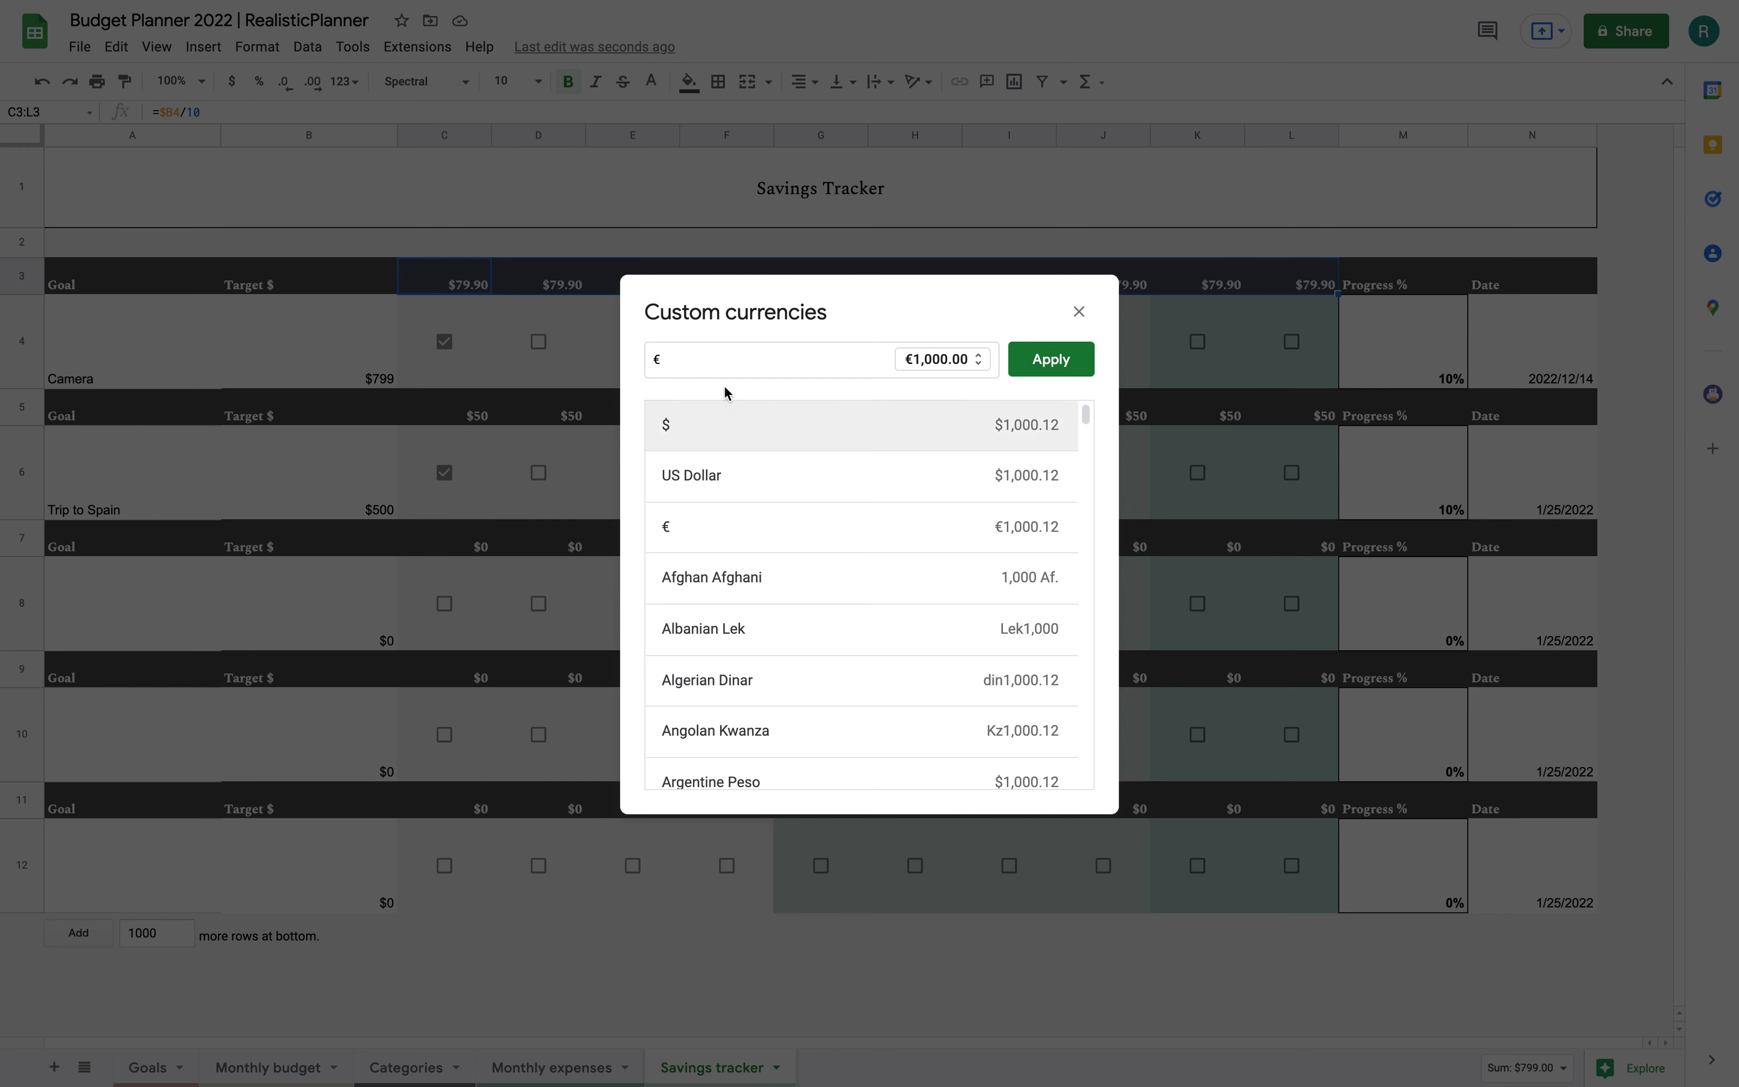
{"action": "left_click", "coordinate": [1071, 367]}
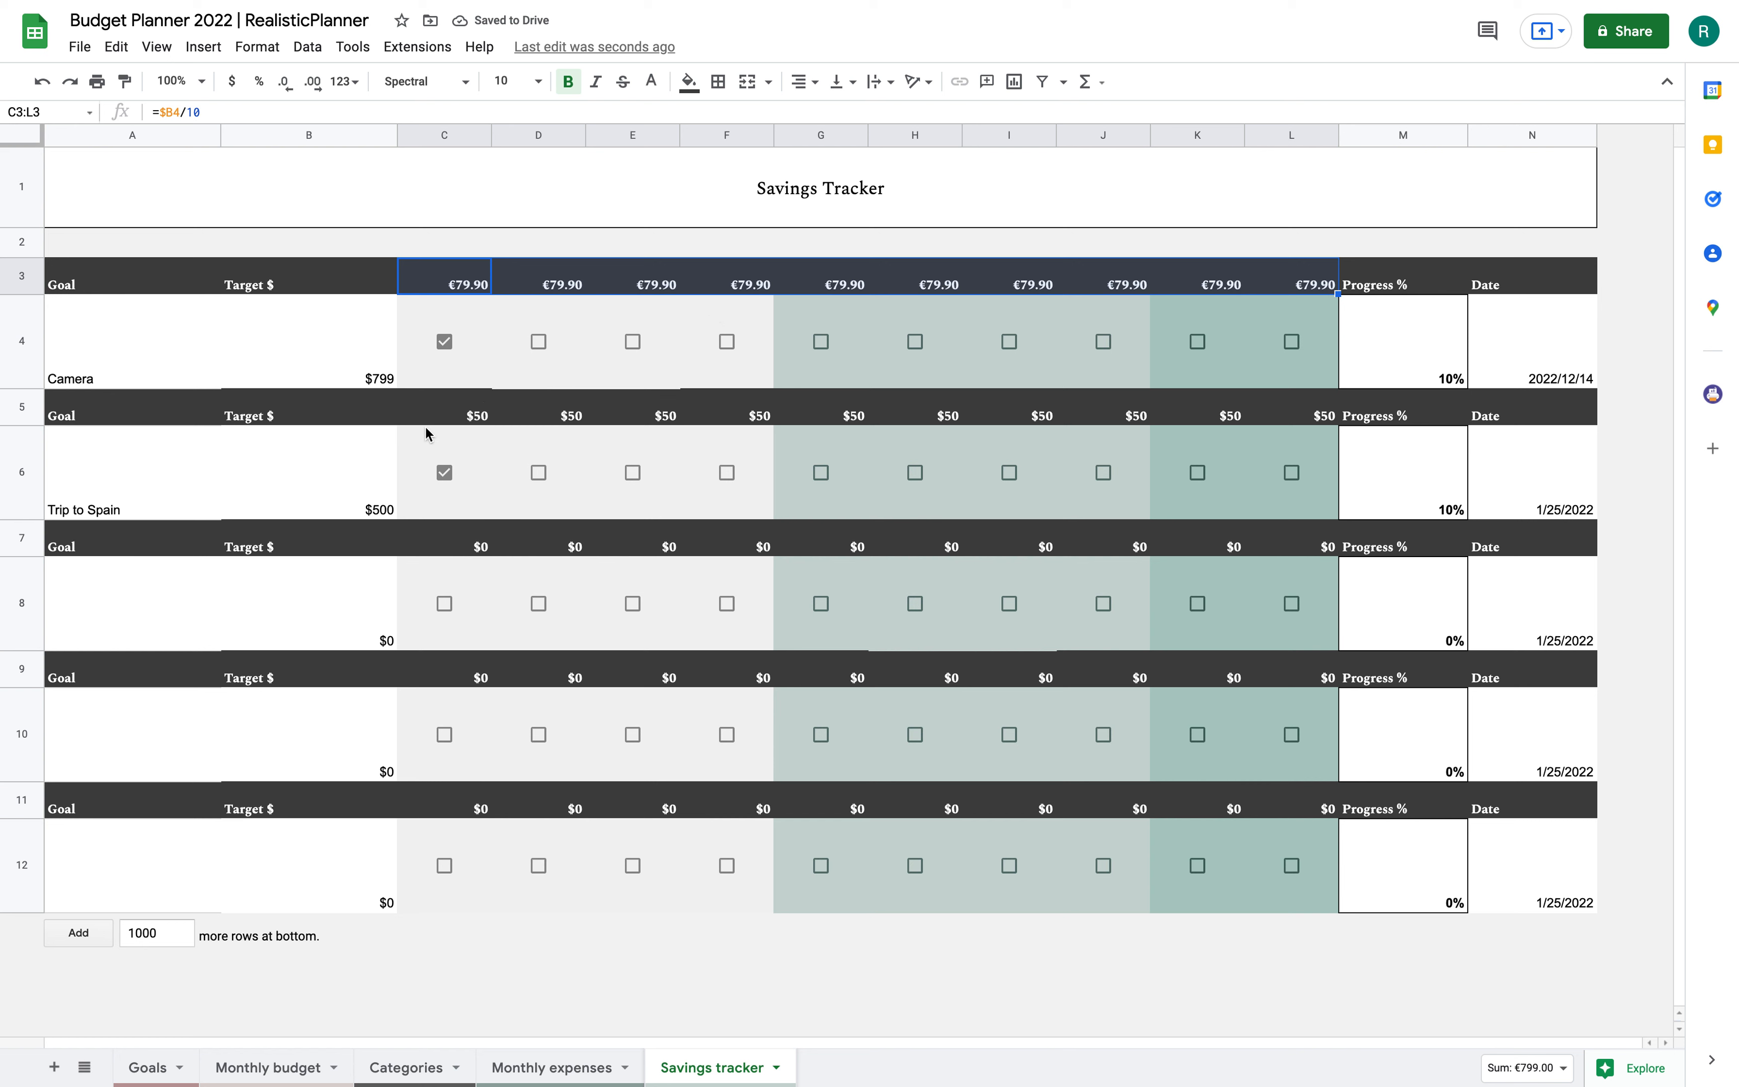
Copy the euro cell formatting from the first Camera installment in C3 onto the Camera target amount in B4.
{"action": "left_click", "coordinate": [355, 370]}
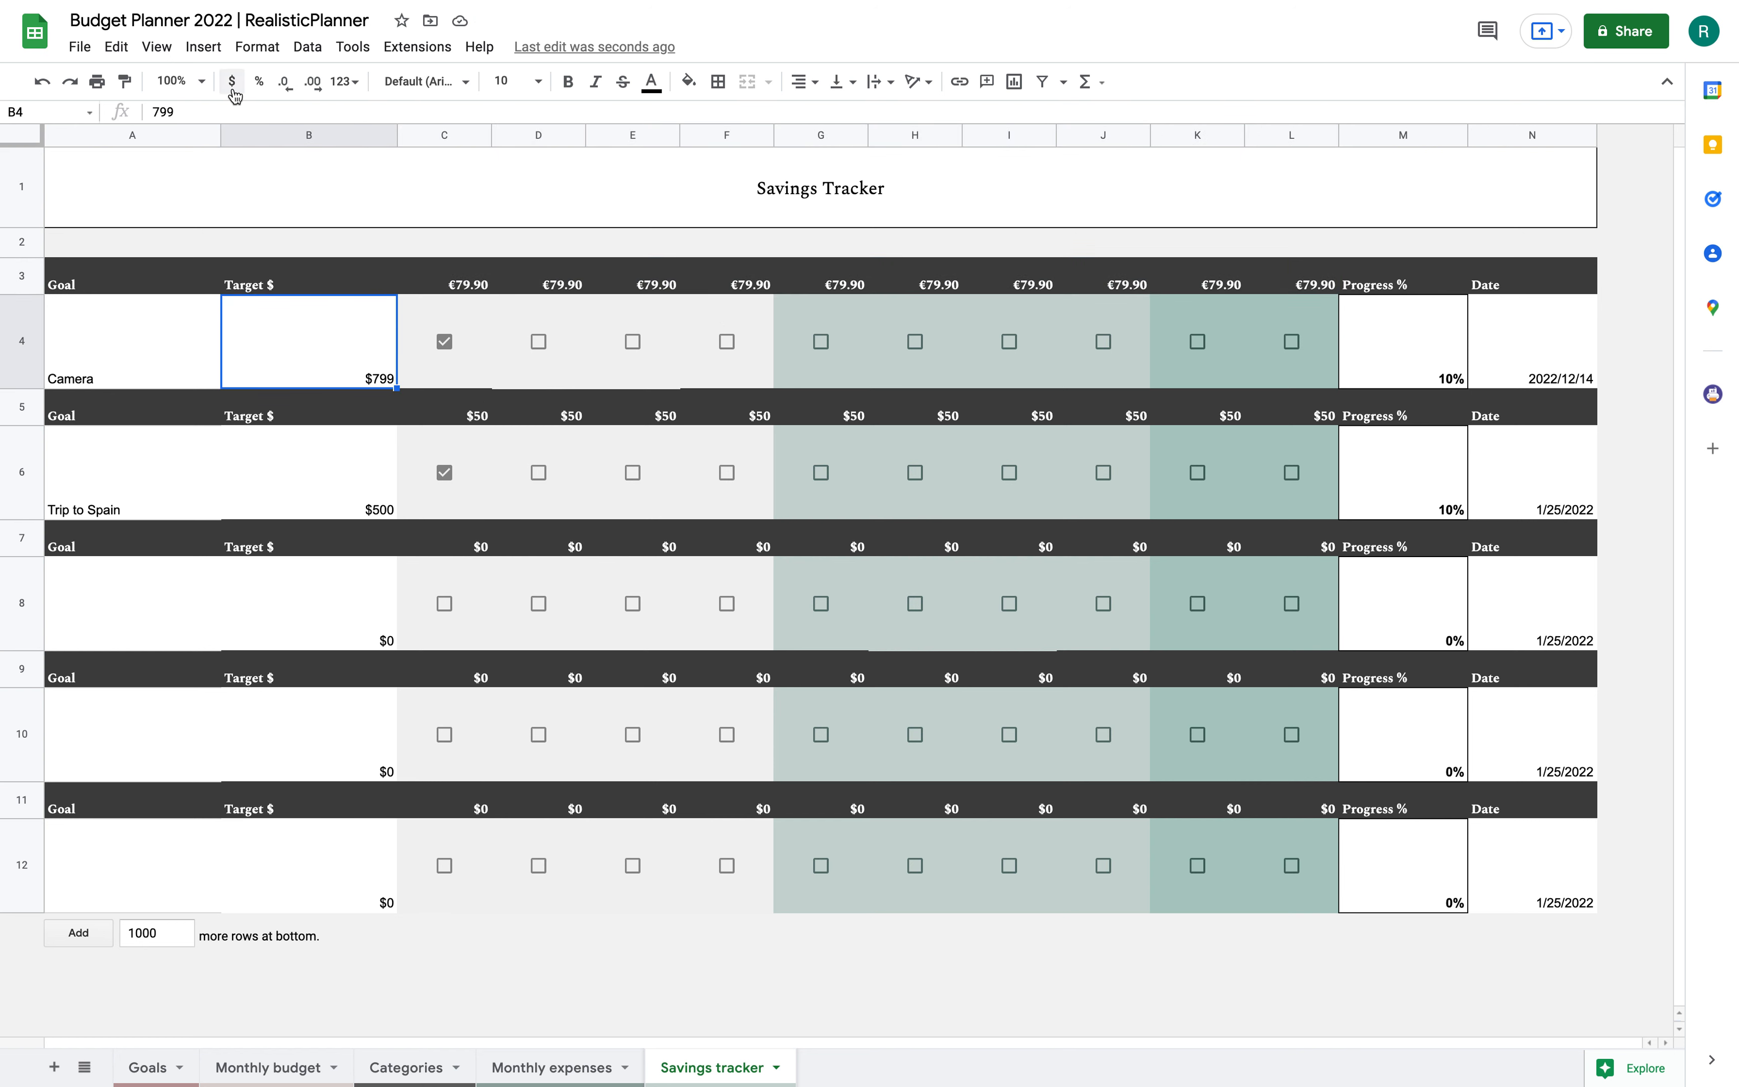
{"action": "left_click", "coordinate": [483, 286]}
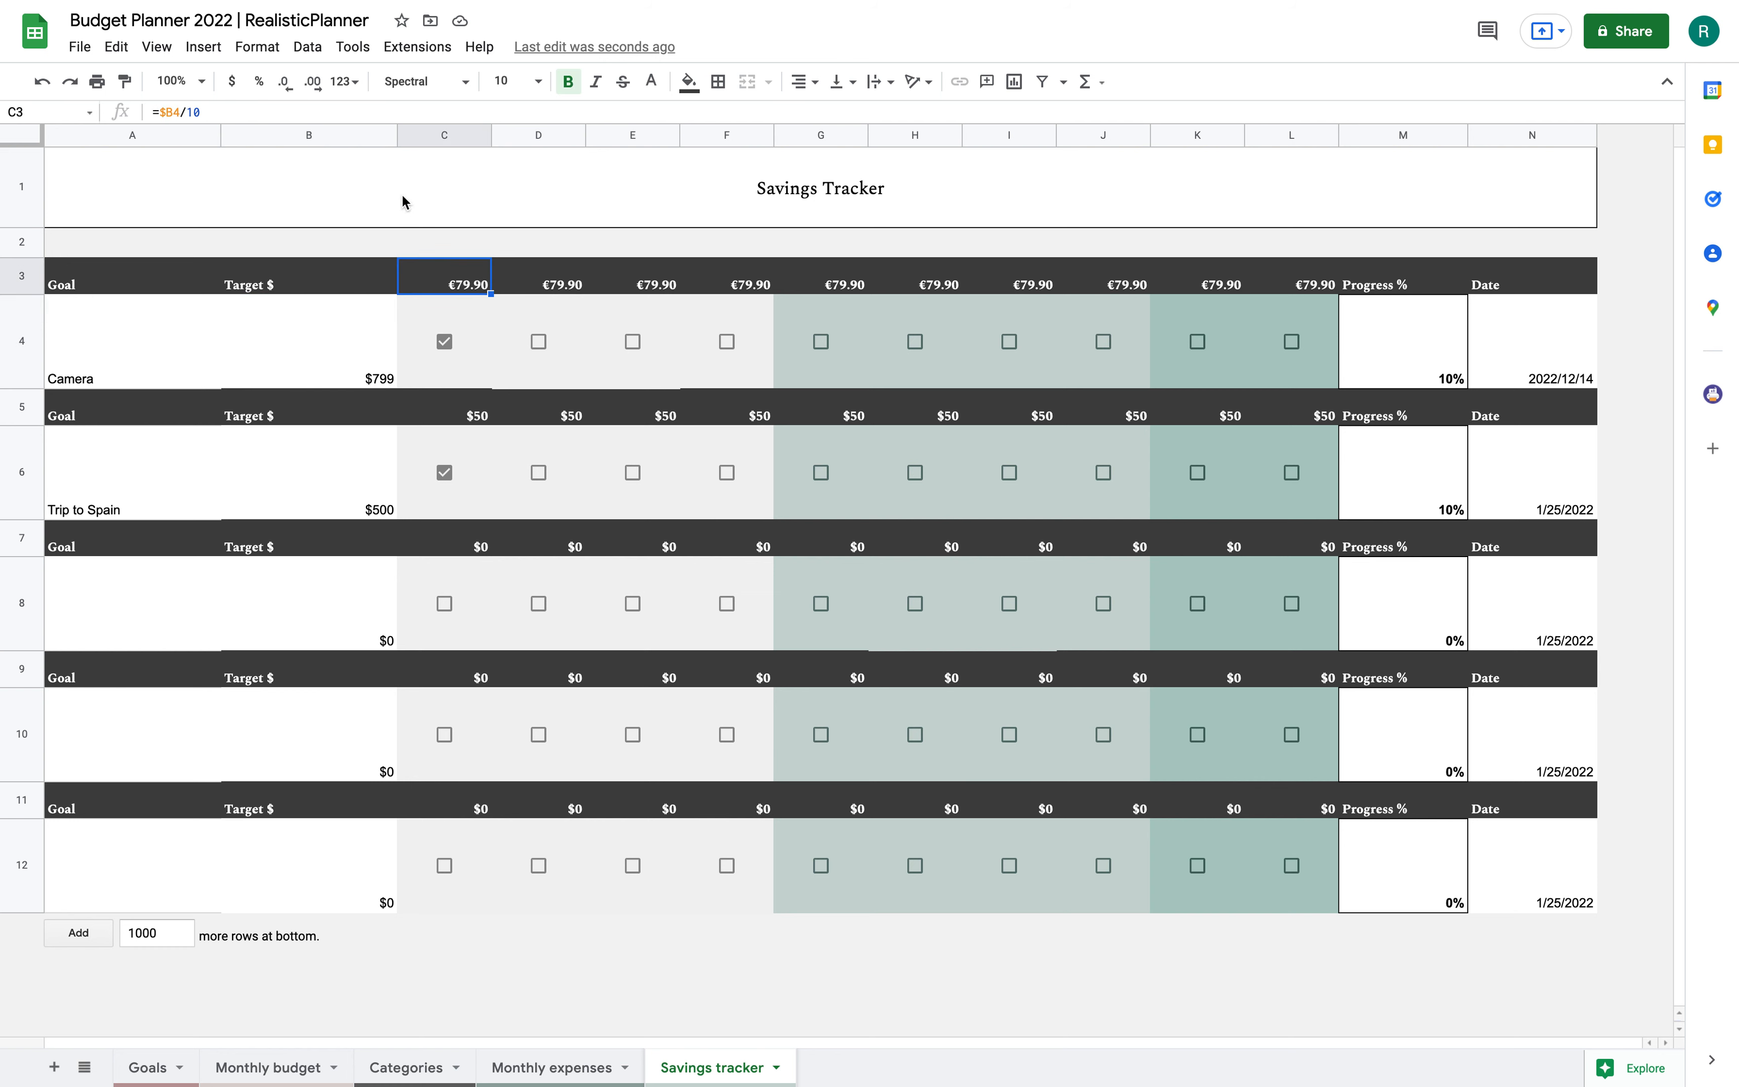
{"action": "left_click", "coordinate": [344, 365]}
{"action": "left_click", "coordinate": [475, 279]}
{"action": "left_click", "coordinate": [124, 81]}
{"action": "left_click", "coordinate": [358, 335]}
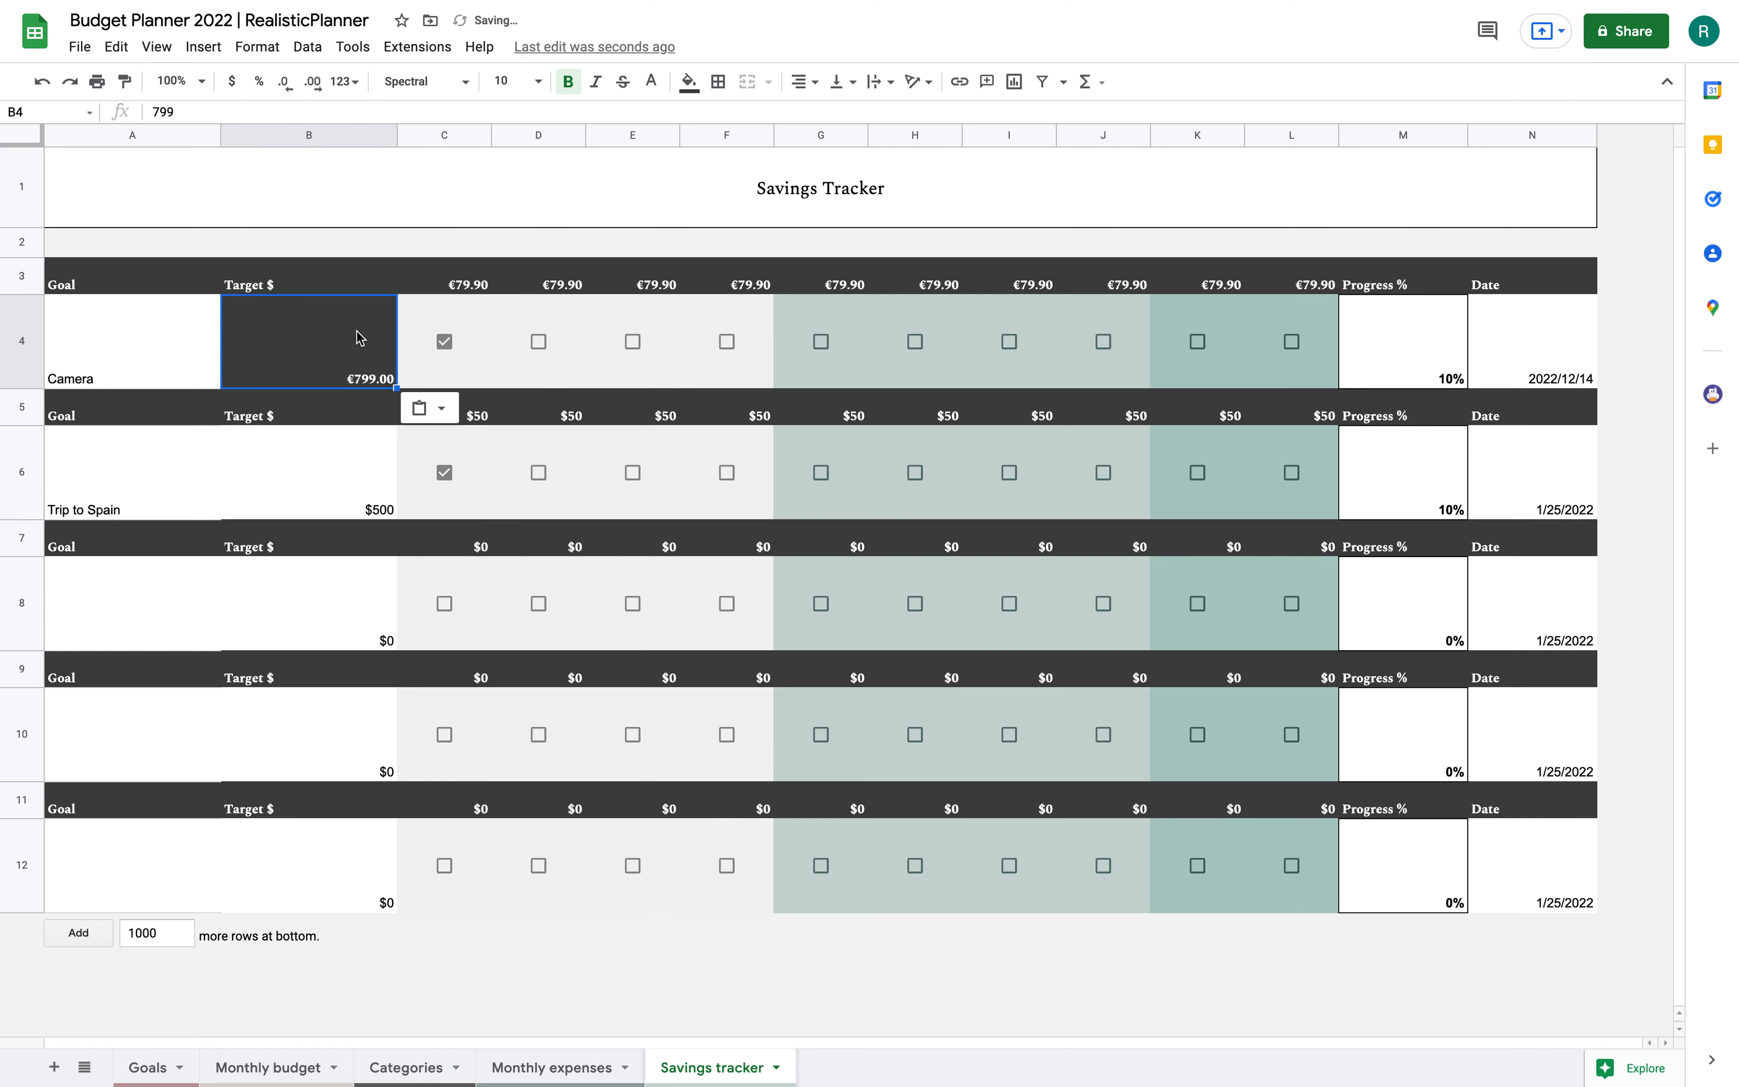
Give the Camera target cell B4 a white fill and black text.
{"action": "left_click", "coordinate": [689, 81]}
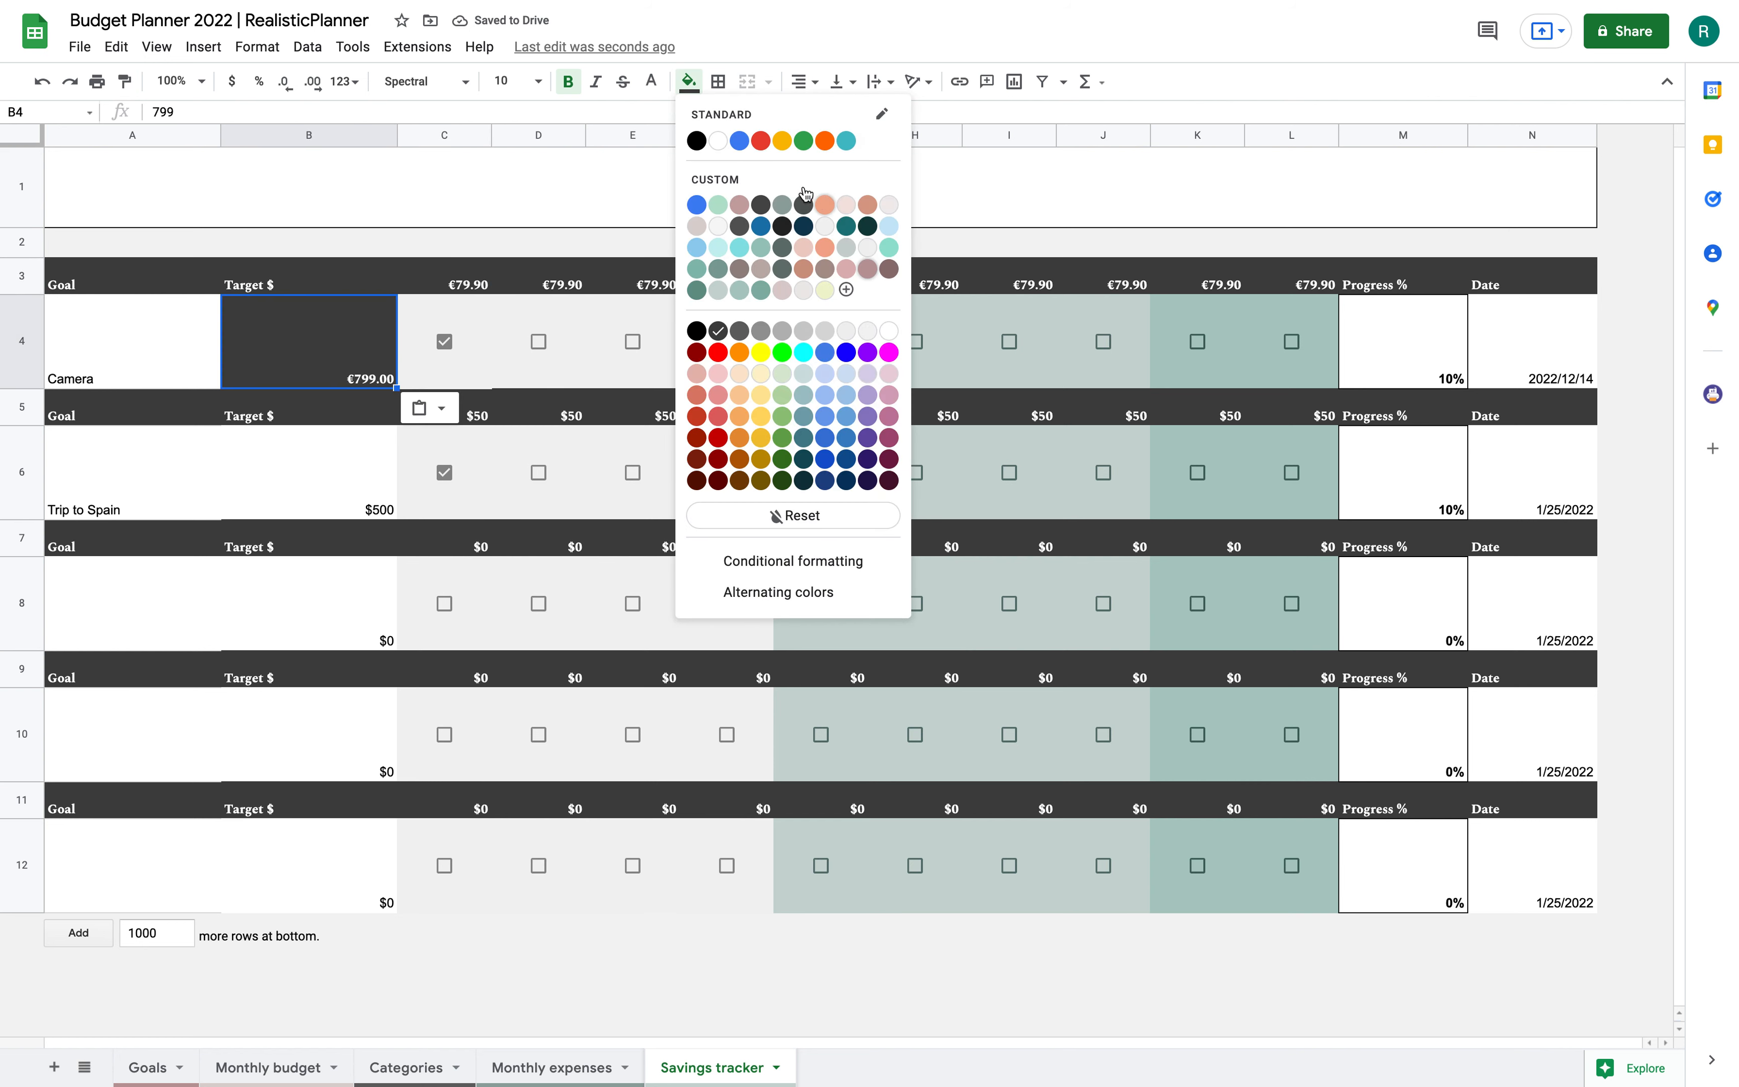
{"action": "left_click", "coordinate": [718, 141]}
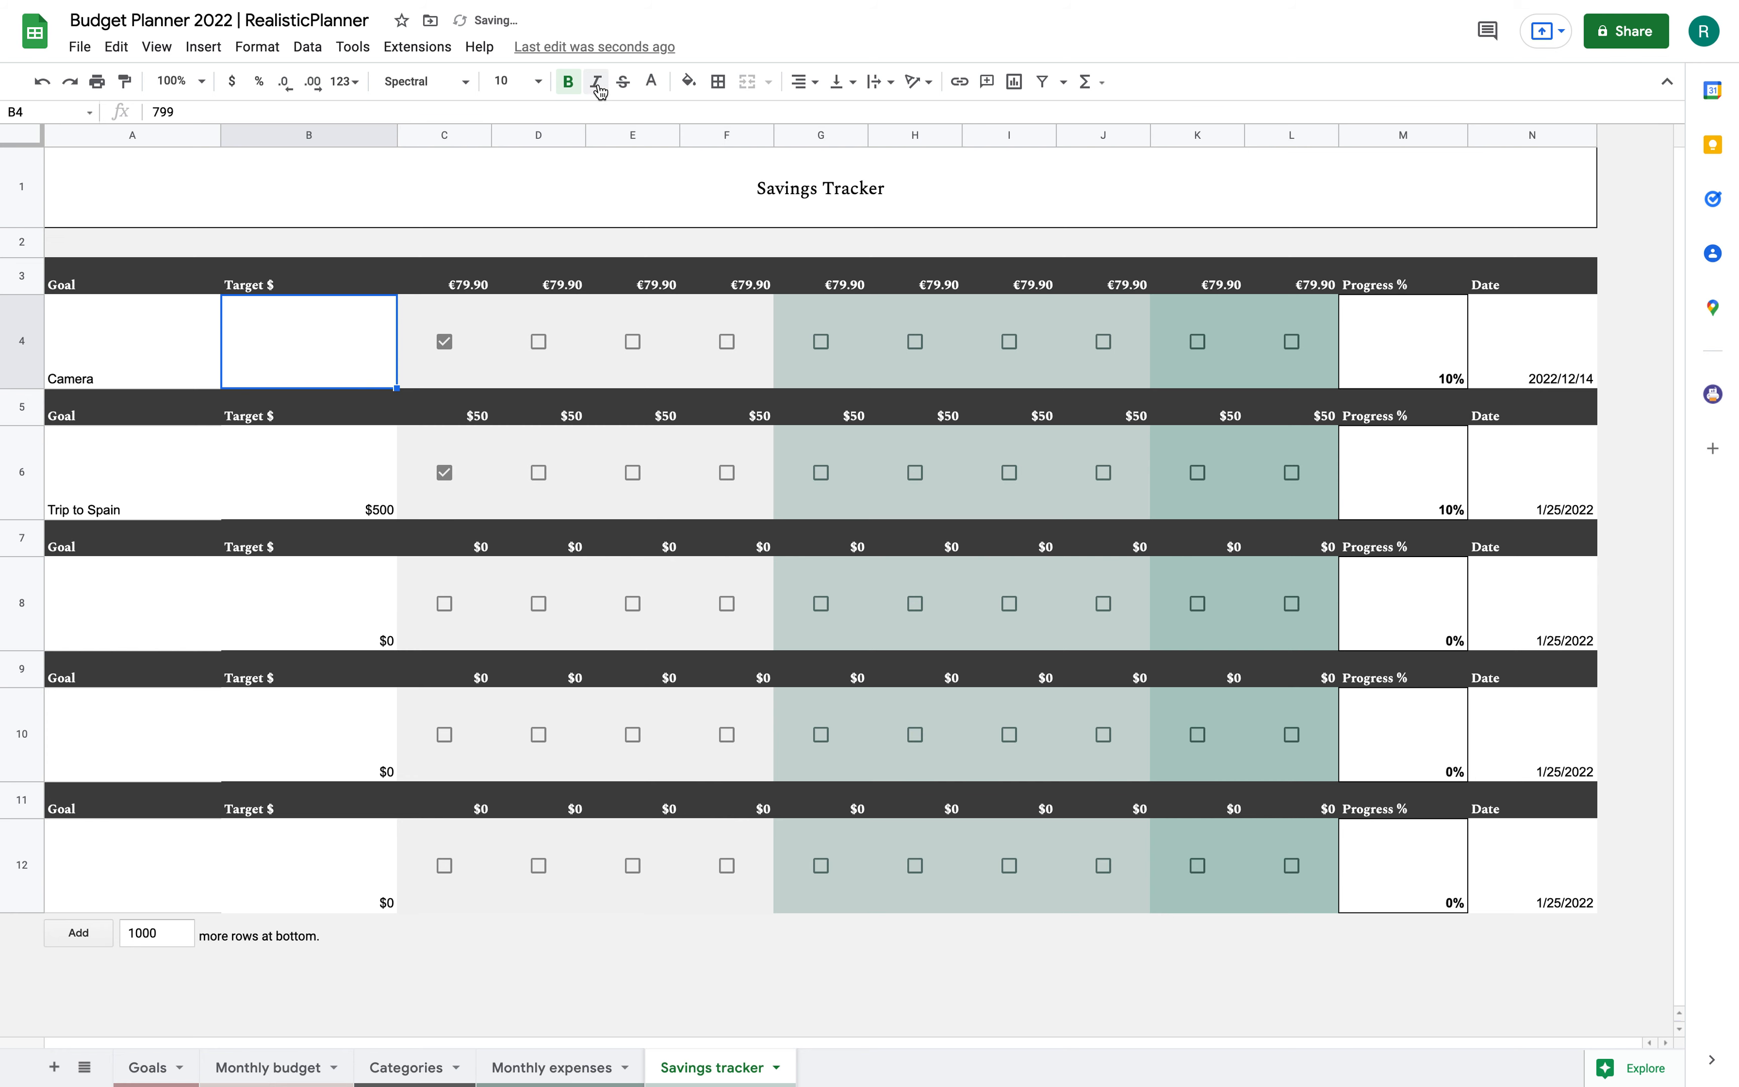
{"action": "left_click", "coordinate": [652, 81]}
{"action": "left_click", "coordinate": [659, 141]}
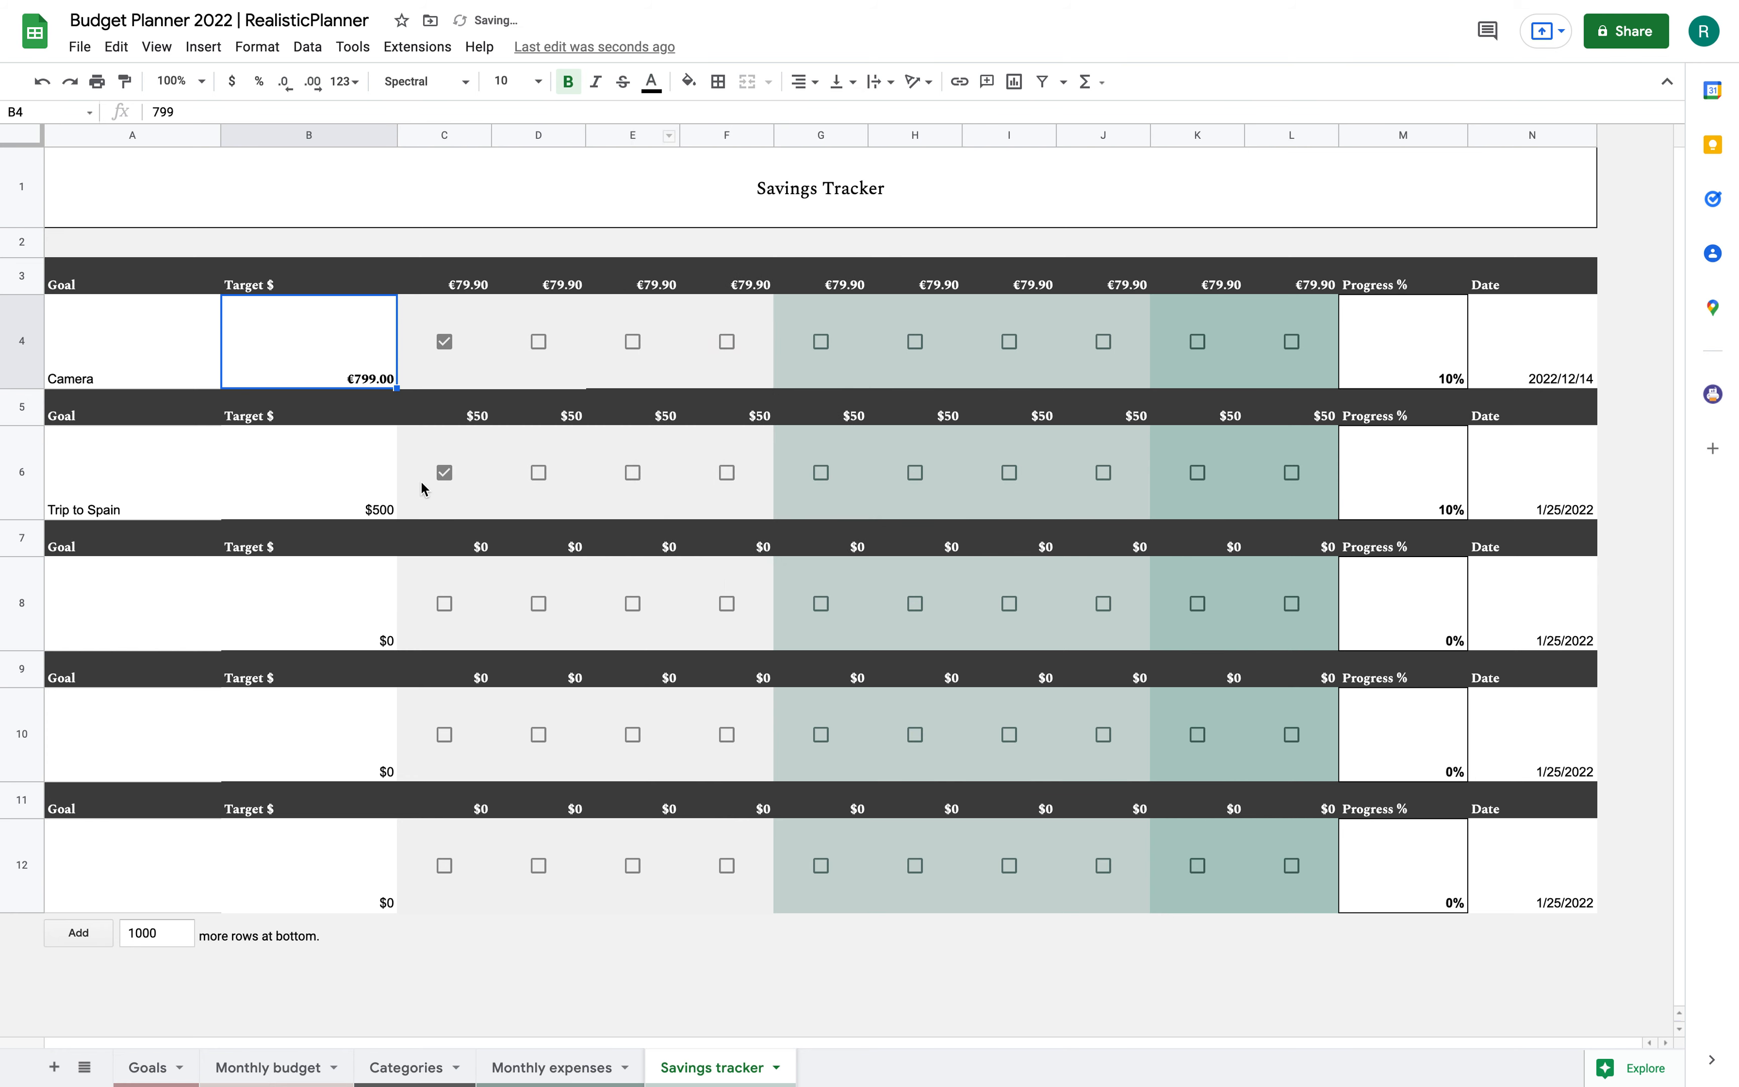
{"action": "left_click", "coordinate": [343, 460]}
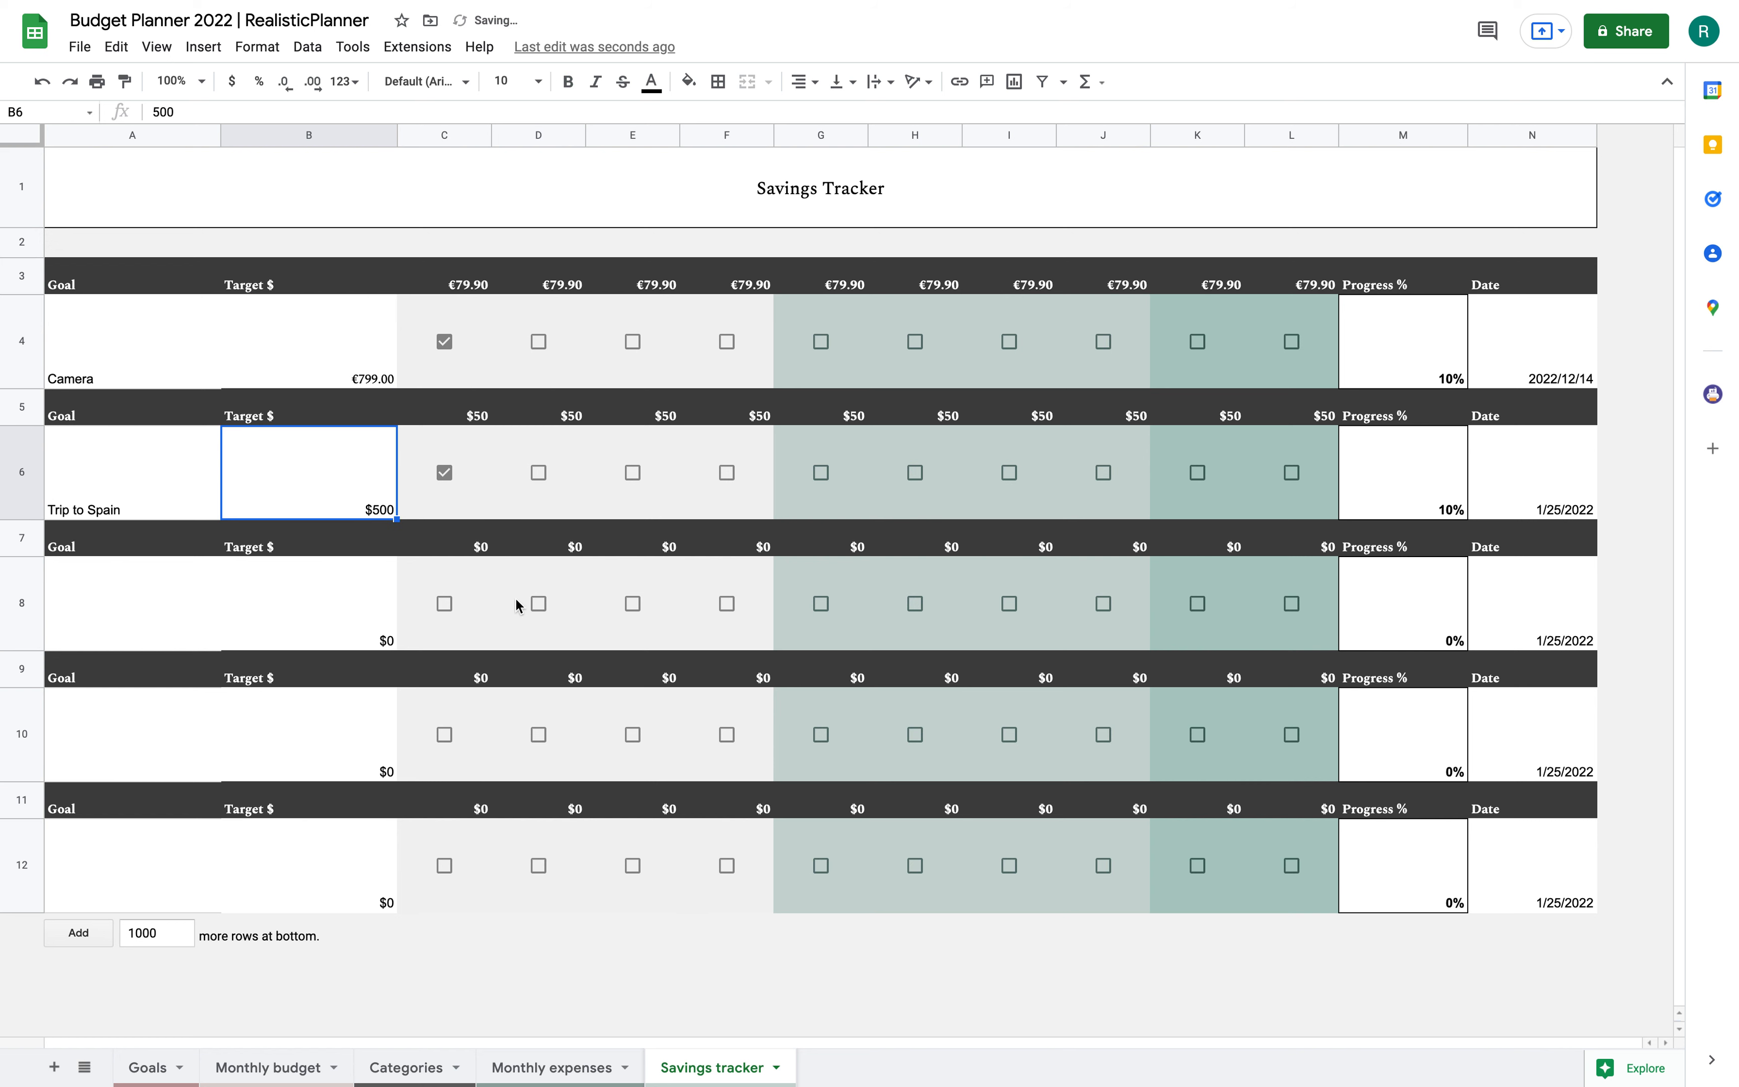
Undo the formatting changes on the Camera target in B4 and the euro currency format on the installments in C3:L3.
{"action": "key", "text": "super+z"}
{"action": "key", "text": "super+z"}
{"action": "key", "text": "super+z"}
{"action": "key", "text": "super+z"}
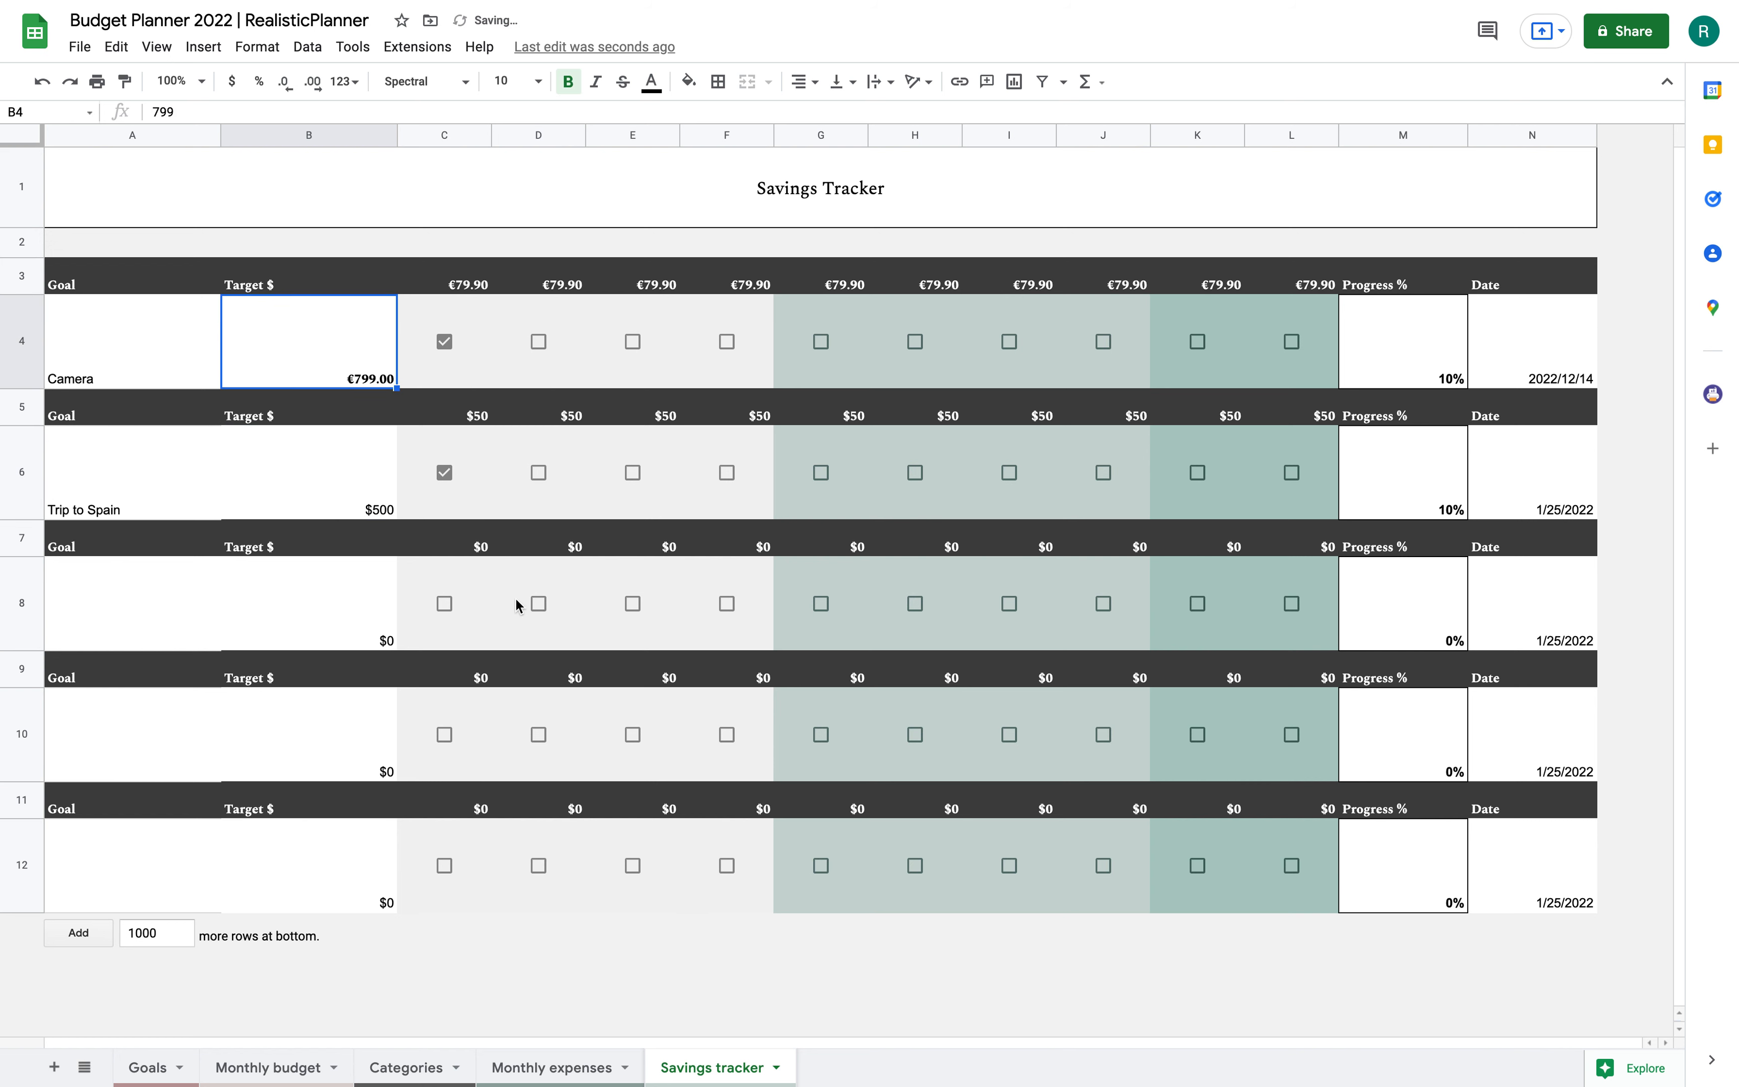
{"action": "key", "text": "super+z"}
{"action": "key", "text": "super+z"}
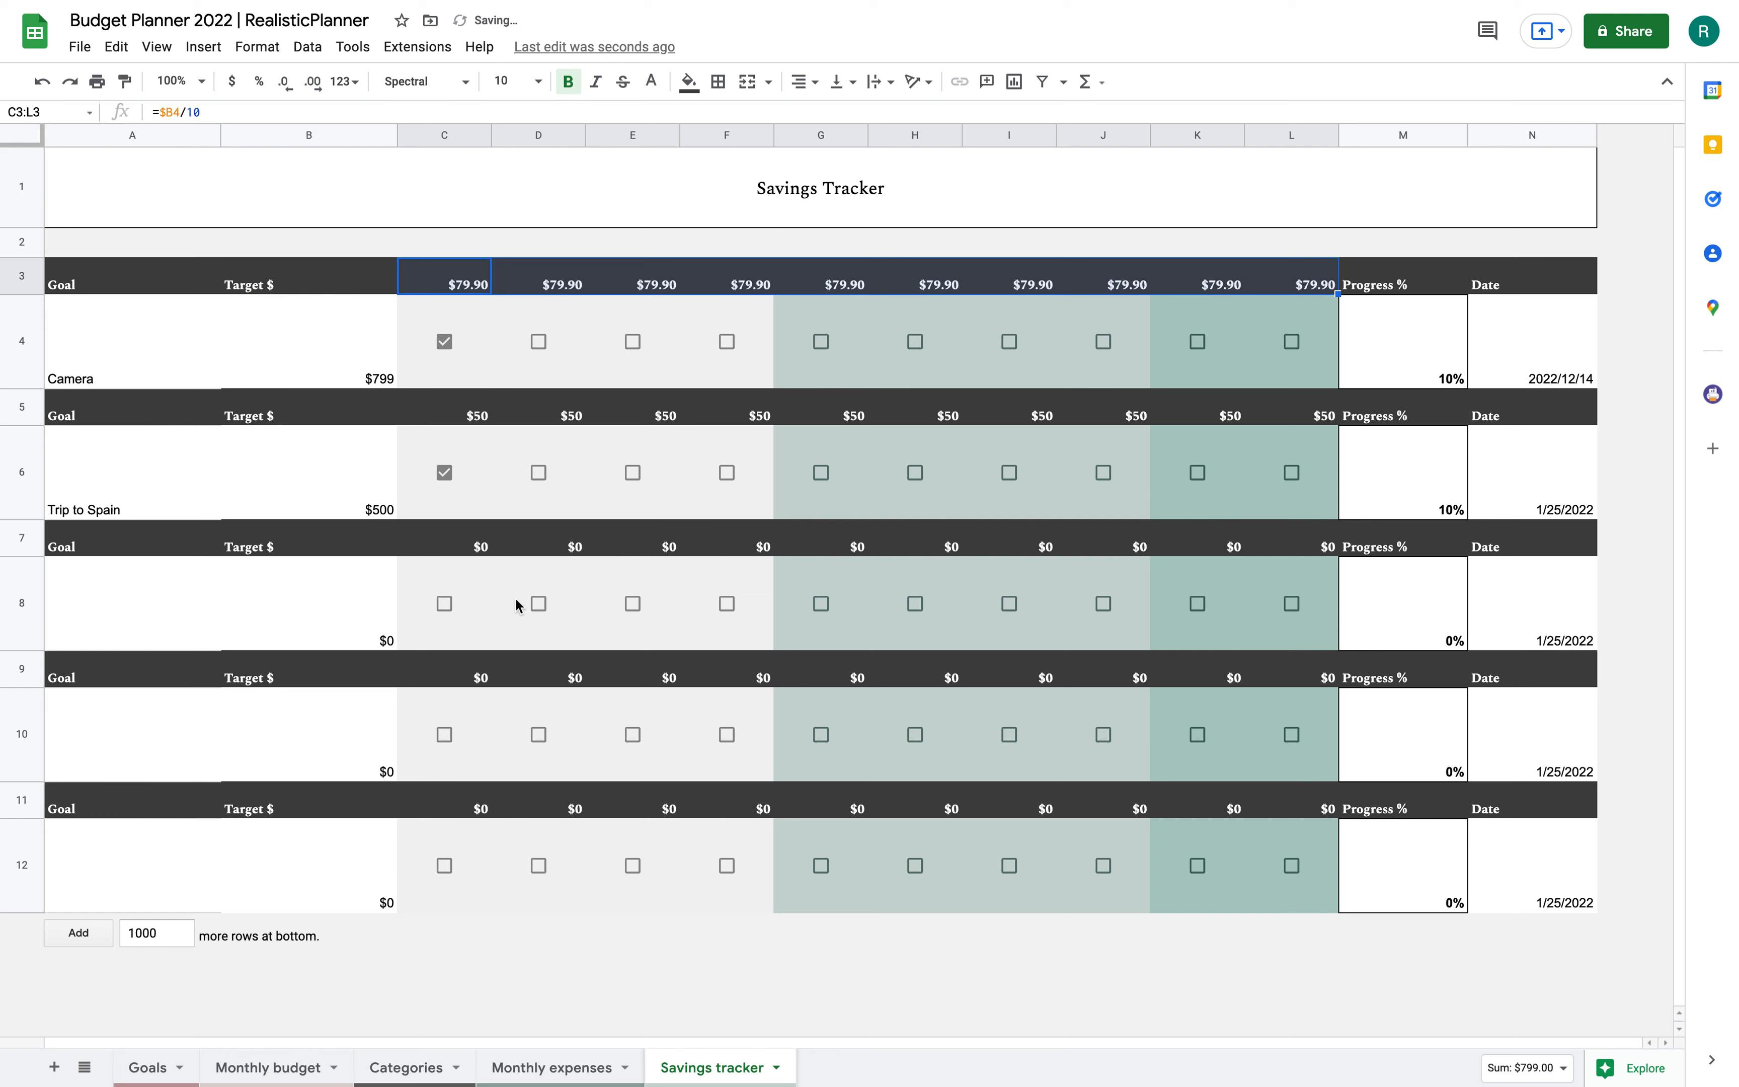